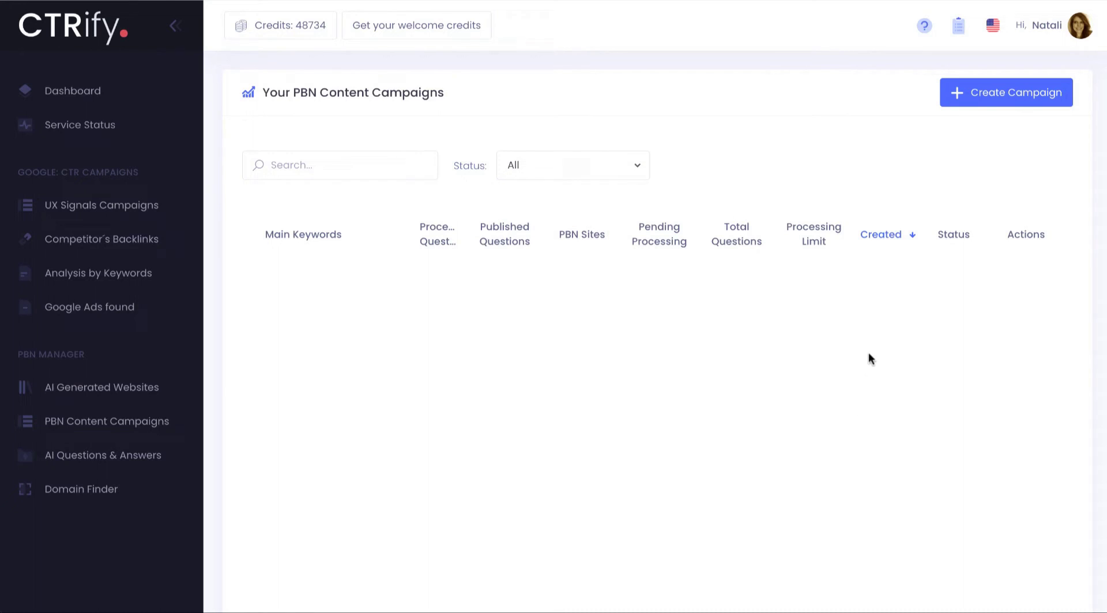
# Step: Start a new PBN content campaign and set its language and region to English » United States | google.com
pyautogui.click(991, 98)
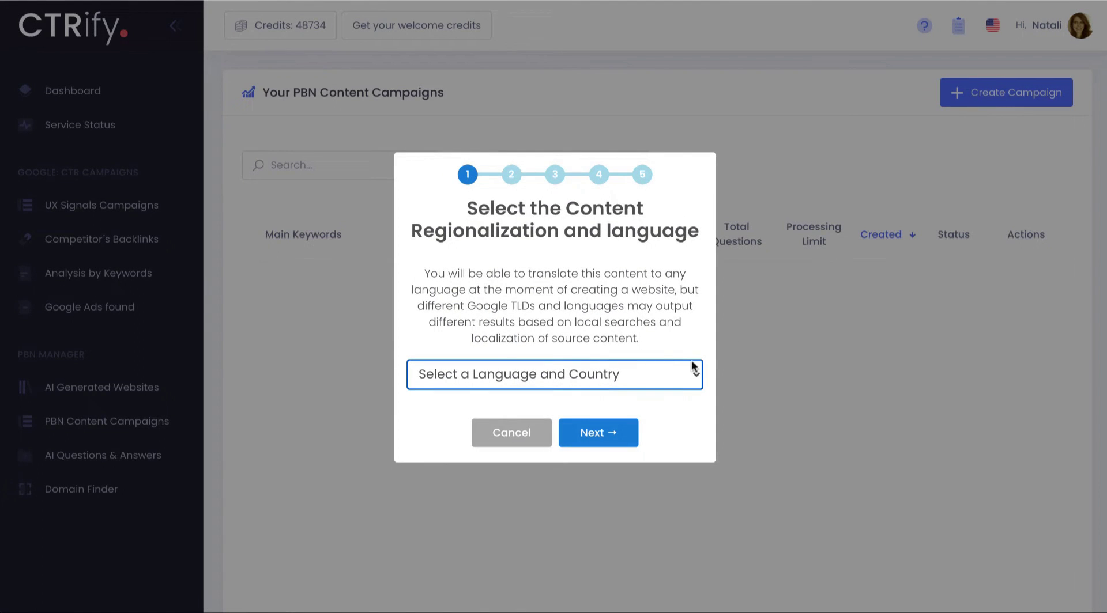
pyautogui.click(679, 376)
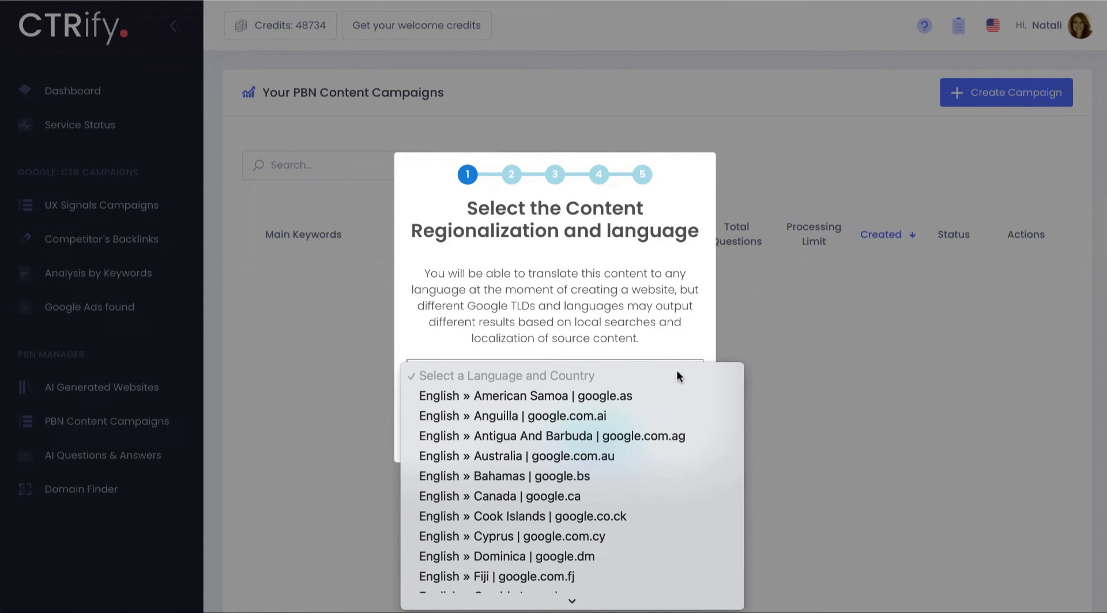
pyautogui.press('End')
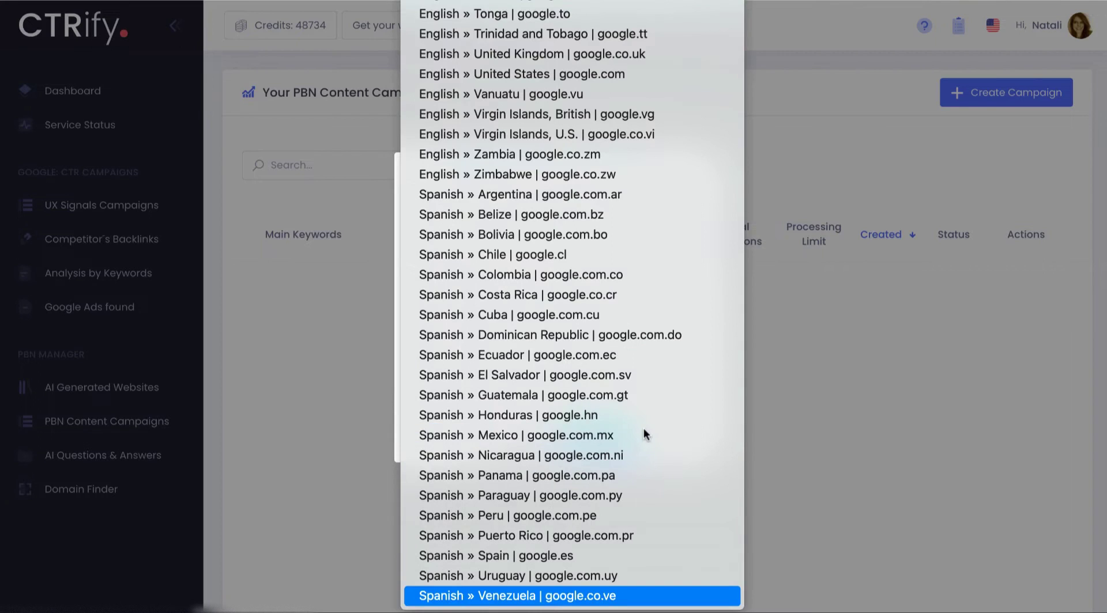
pyautogui.scroll(10, 618, 431)
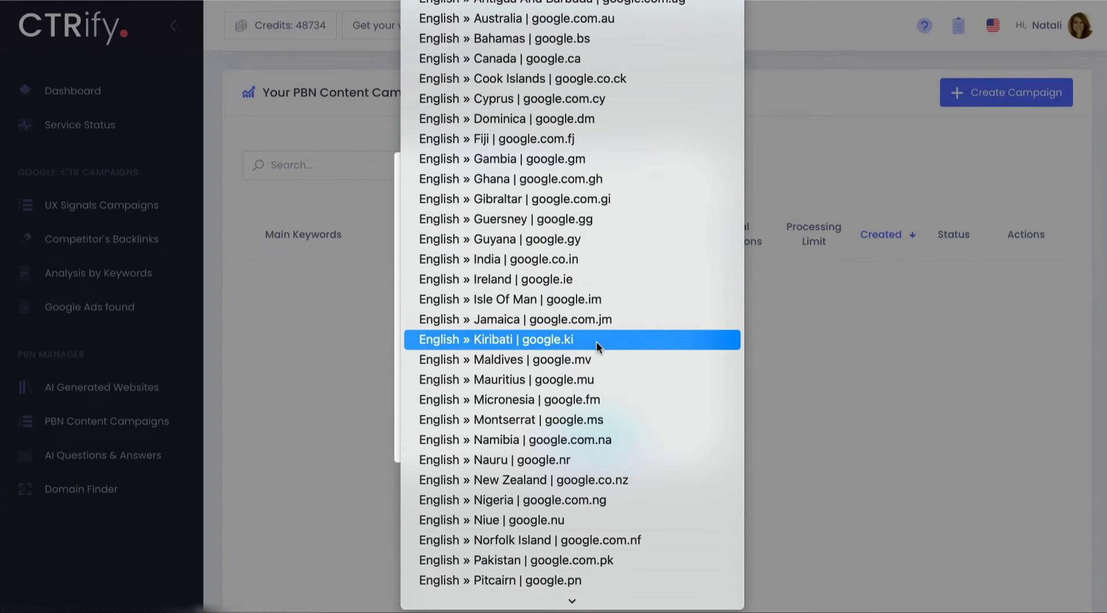
pyautogui.scroll(-2, 597, 343)
pyautogui.scroll(-10, 593, 403)
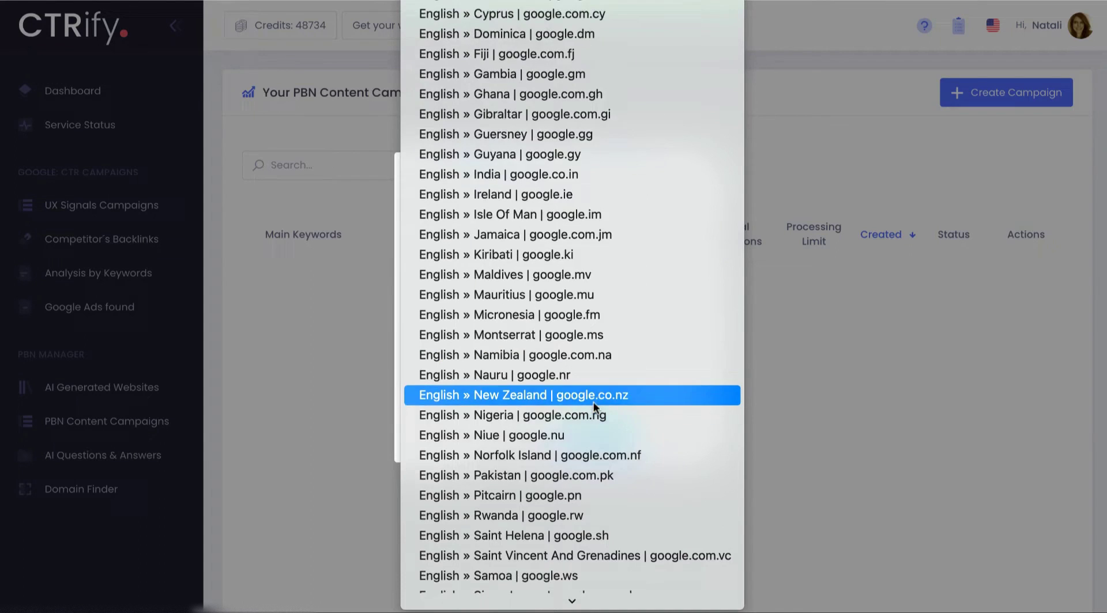
pyautogui.click(576, 181)
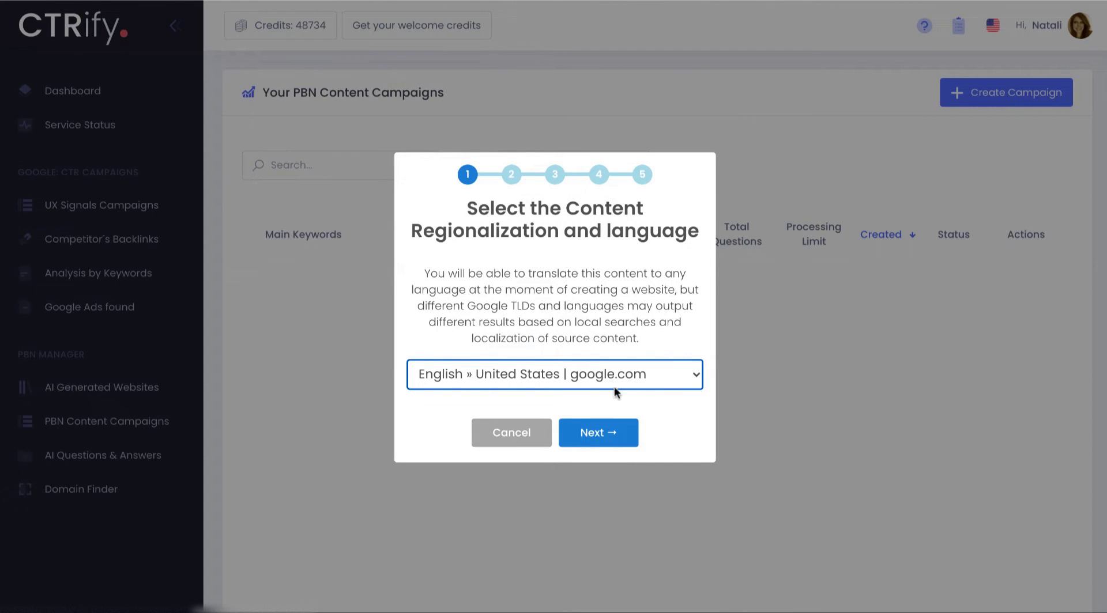
pyautogui.click(614, 437)
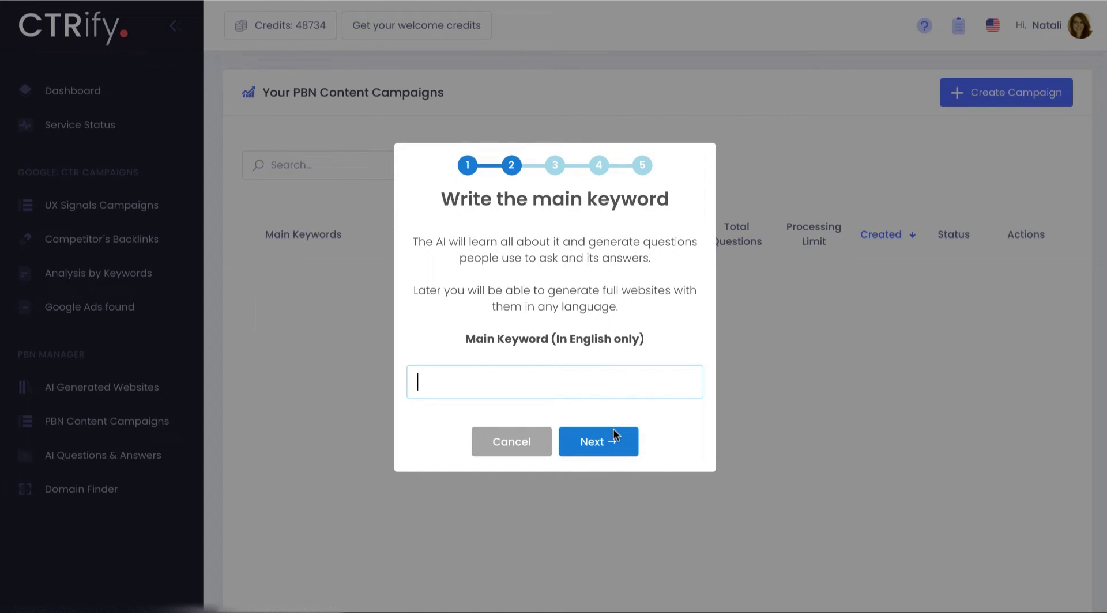
# Step: Set the campaign's main keyword to "Punta Cana" and leave the negative keywords blank
pyautogui.write('Punta ')
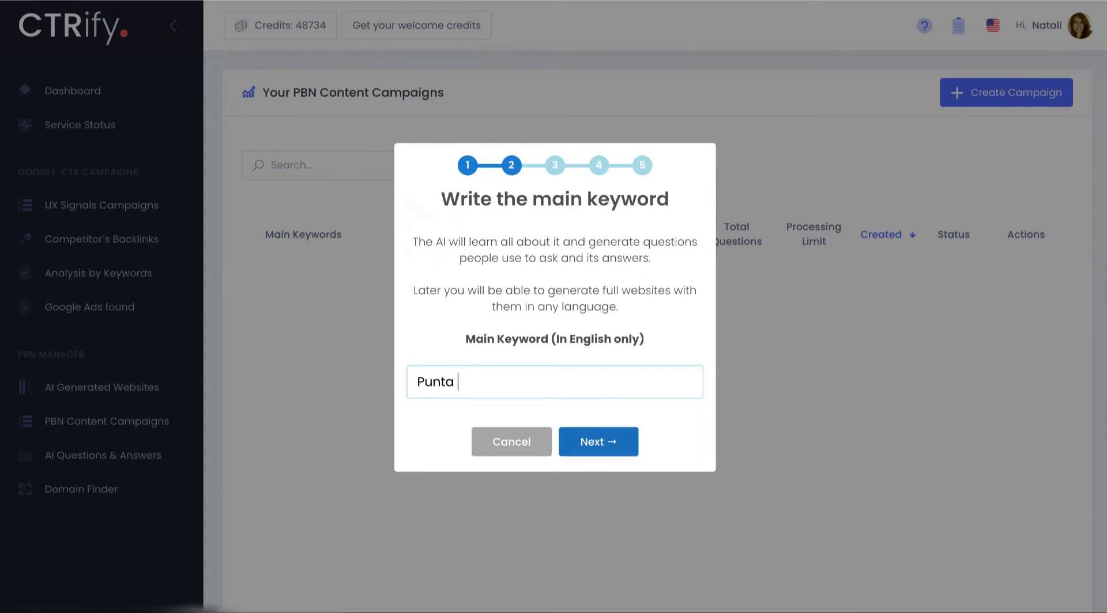
pyautogui.write('Cana')
pyautogui.click(600, 443)
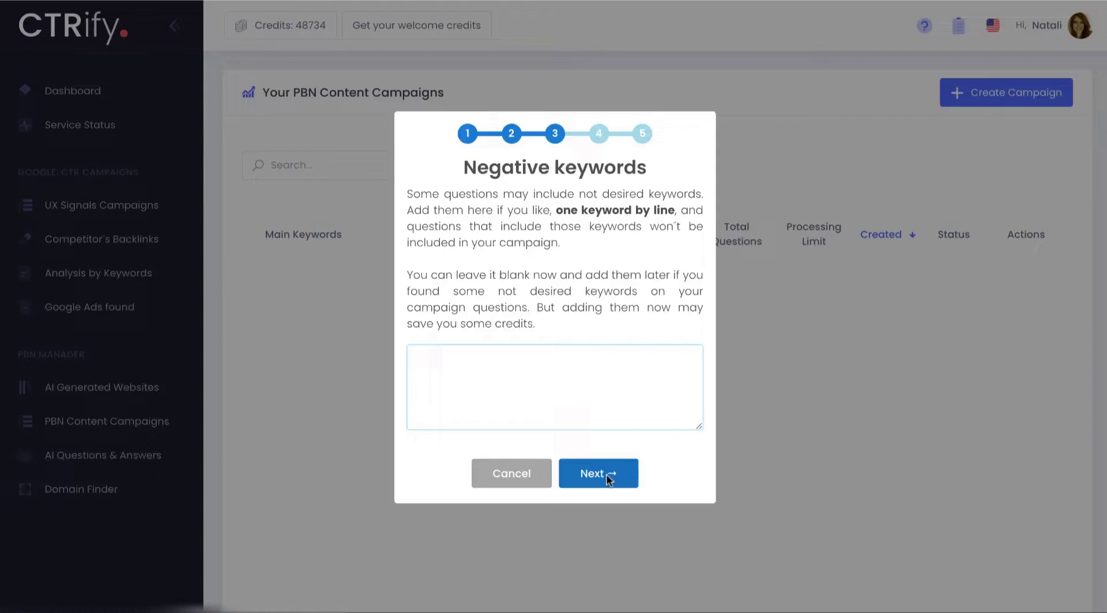
pyautogui.click(606, 474)
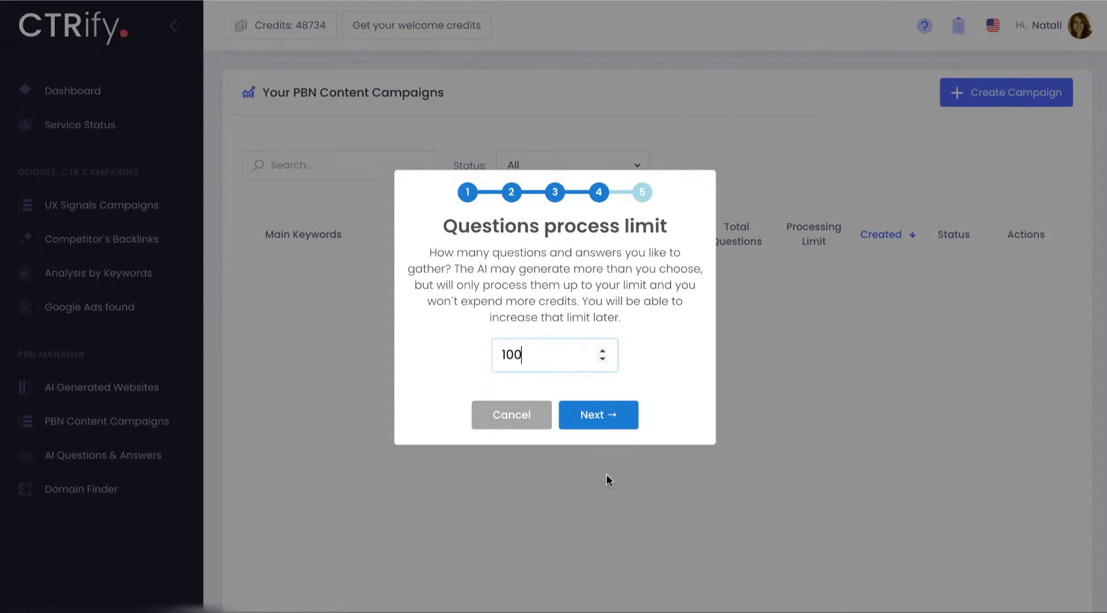
# Step: Accept a process limit of 100 questions, acknowledge the credit use per generated question, and create the campaign
pyautogui.click(596, 418)
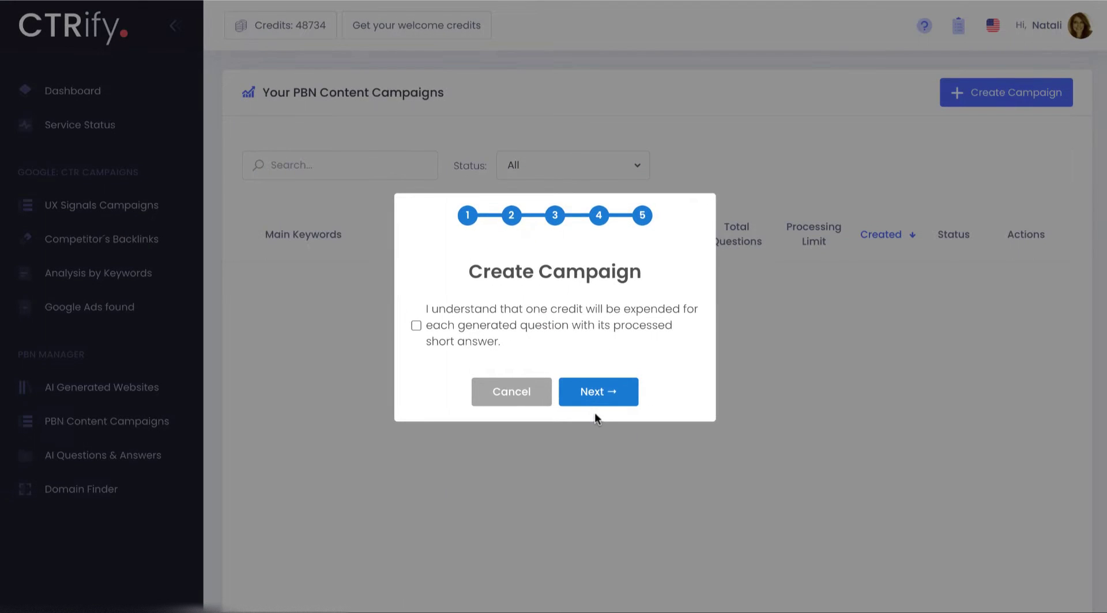
pyautogui.click(415, 326)
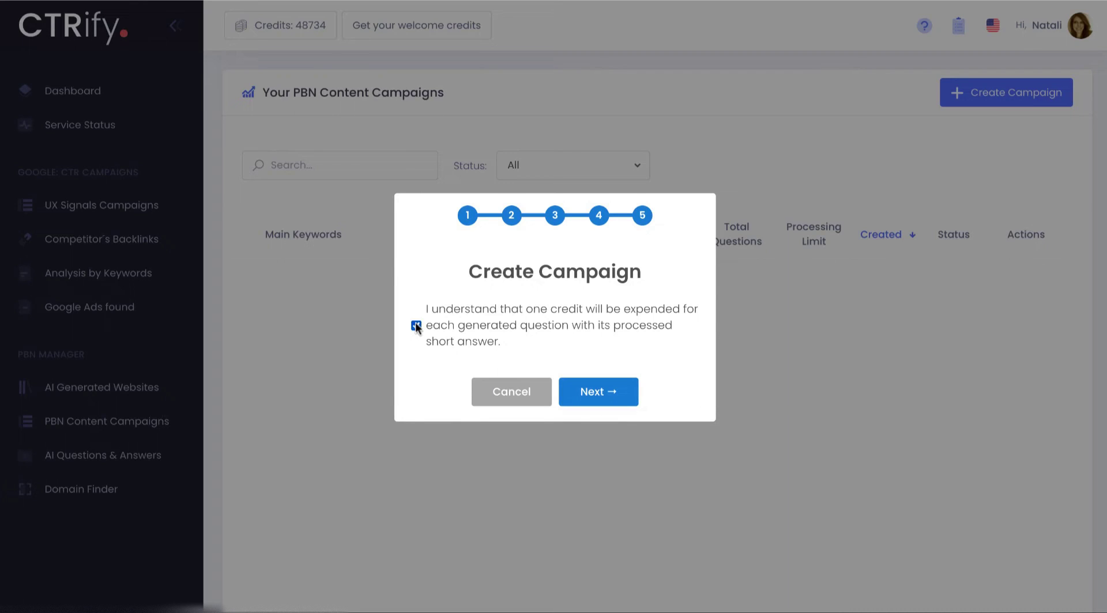
pyautogui.click(601, 393)
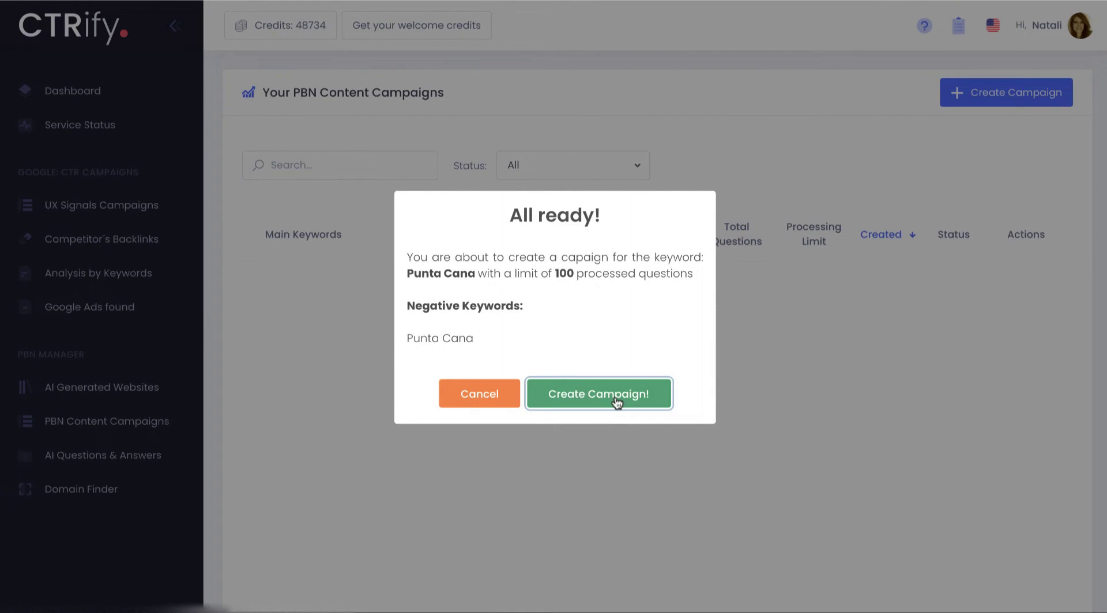
pyautogui.click(614, 395)
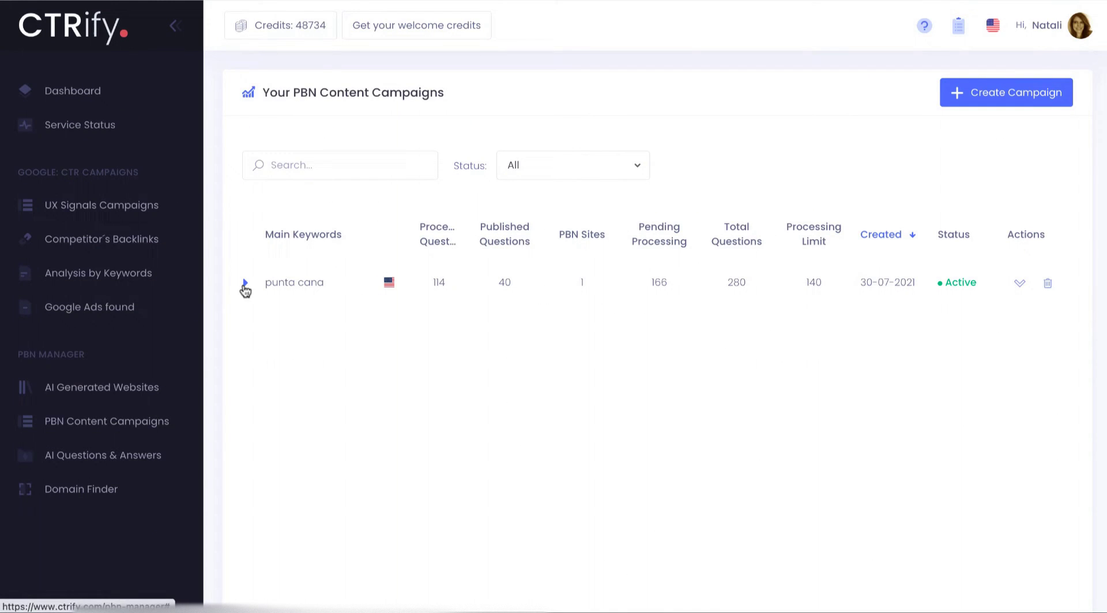
# Step: Expand the punta cana campaign and review its full list of generated questions and their processing status
pyautogui.click(245, 284)
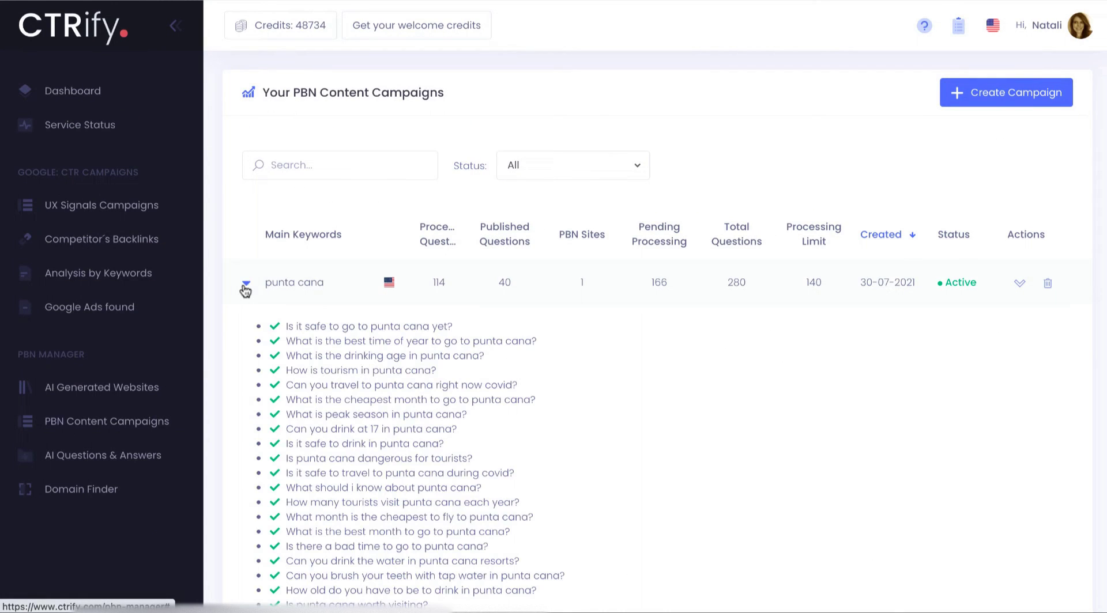
pyautogui.scroll(-2, 636, 476)
pyautogui.scroll(-4, 636, 472)
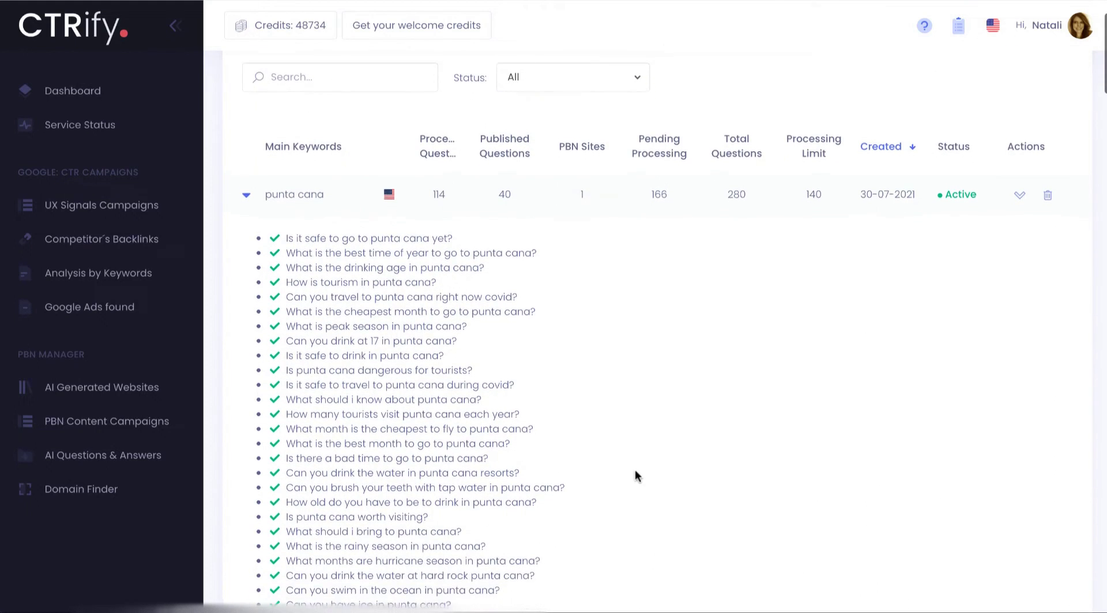
pyautogui.scroll(-7, 635, 474)
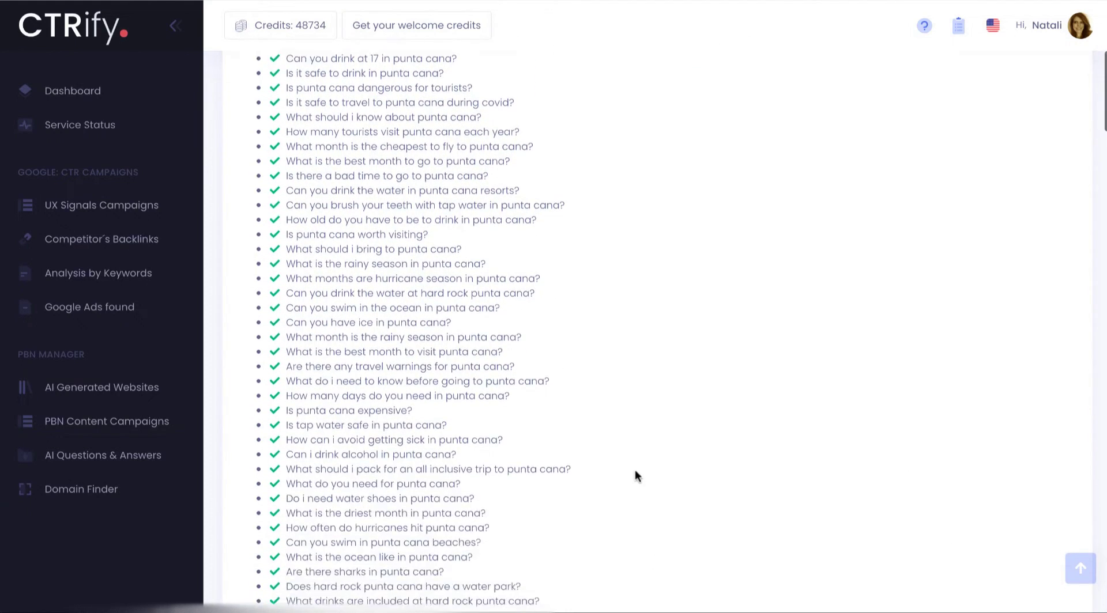
pyautogui.scroll(-8, 634, 475)
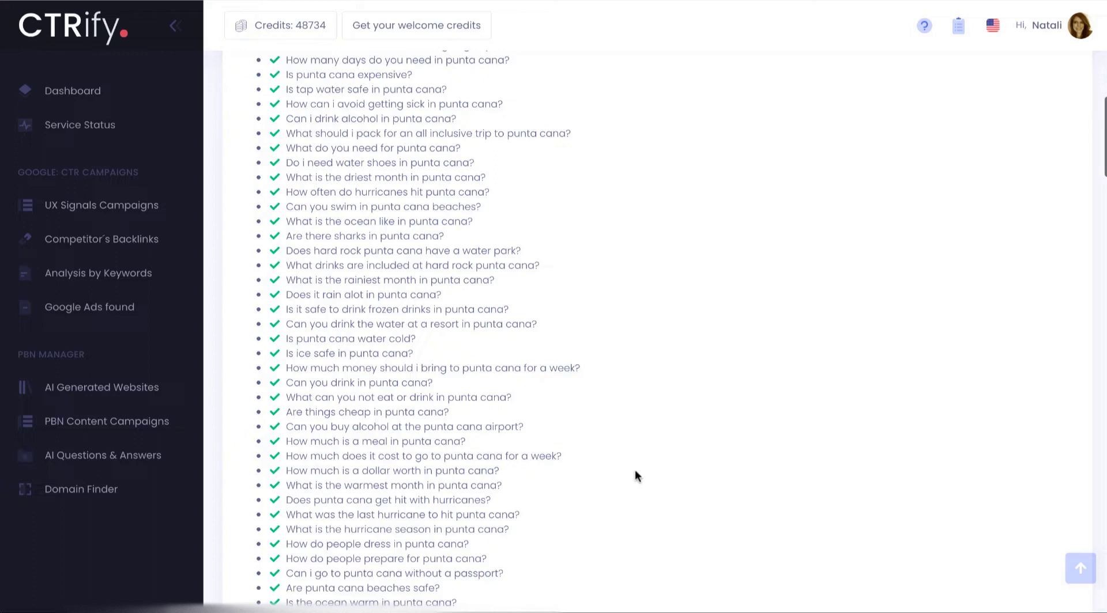
pyautogui.scroll(-8, 635, 472)
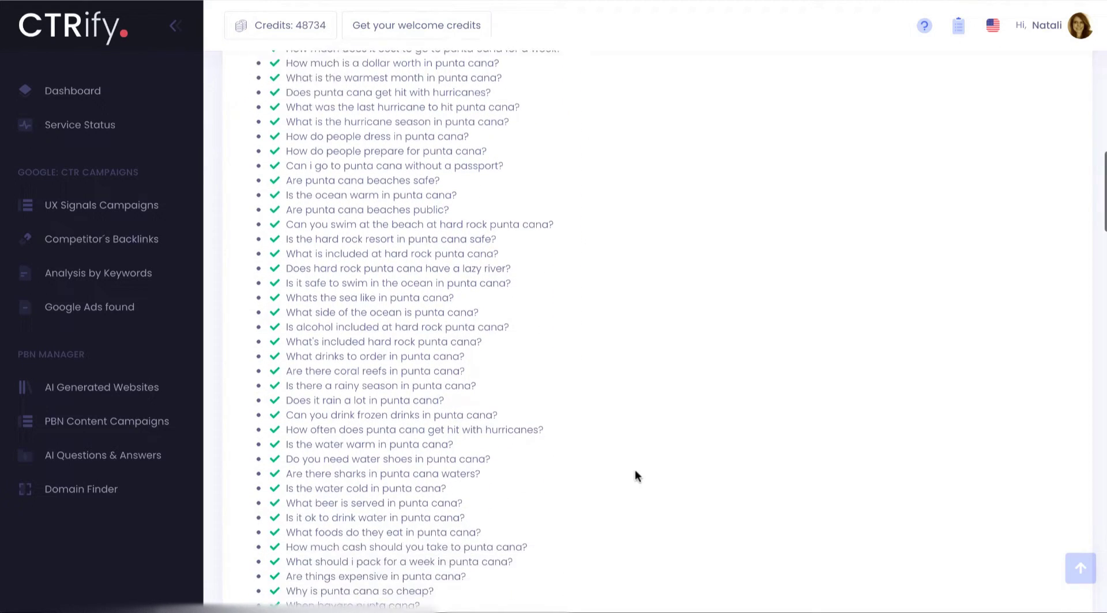
pyautogui.scroll(-5, 635, 475)
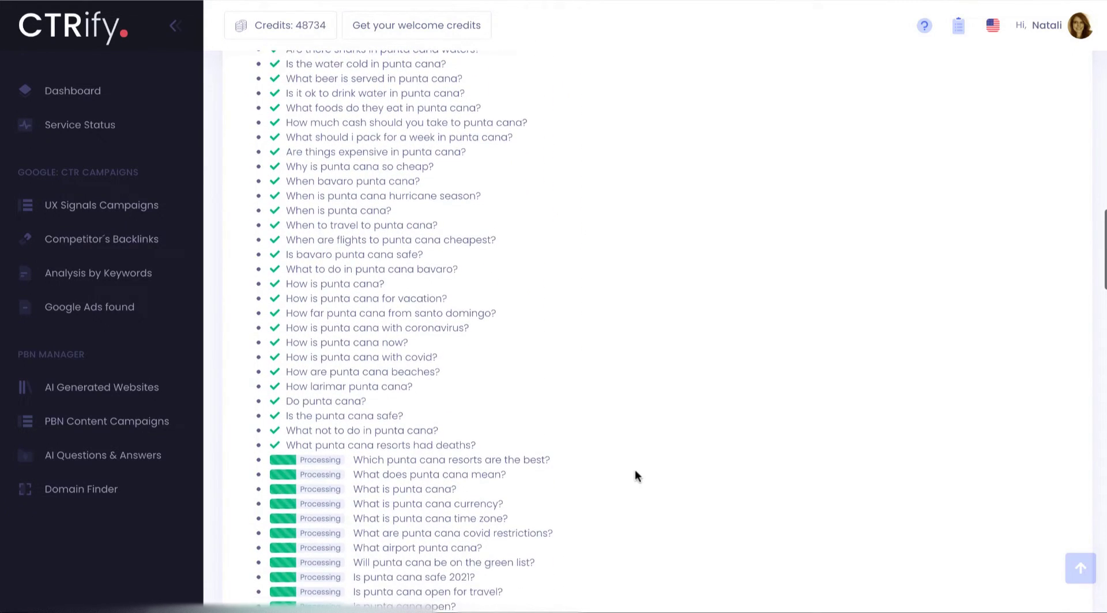
pyautogui.scroll(-4, 635, 471)
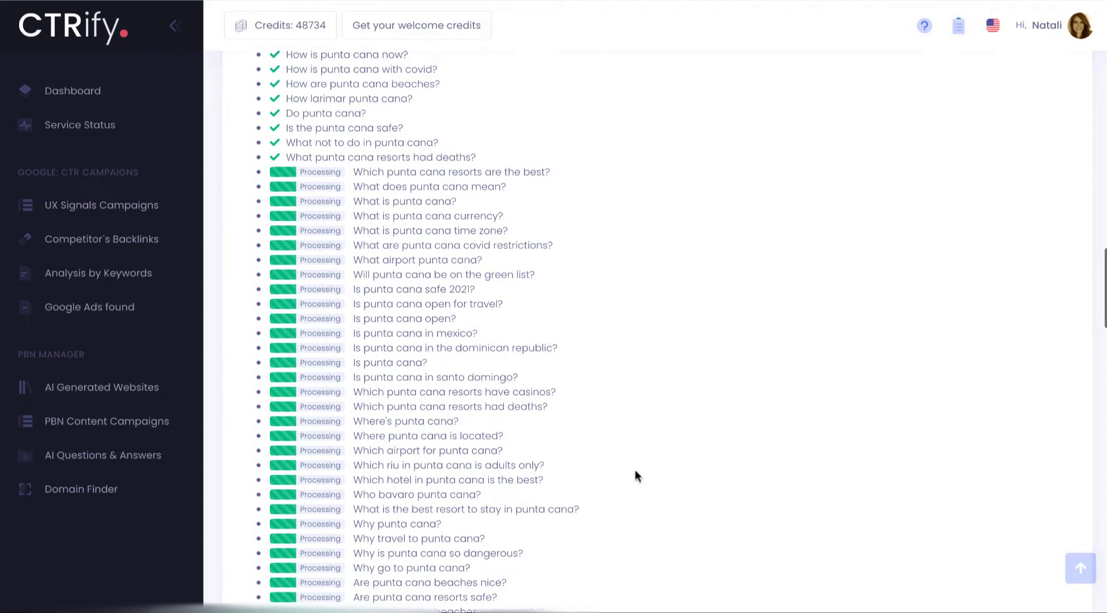
pyautogui.scroll(-6, 634, 471)
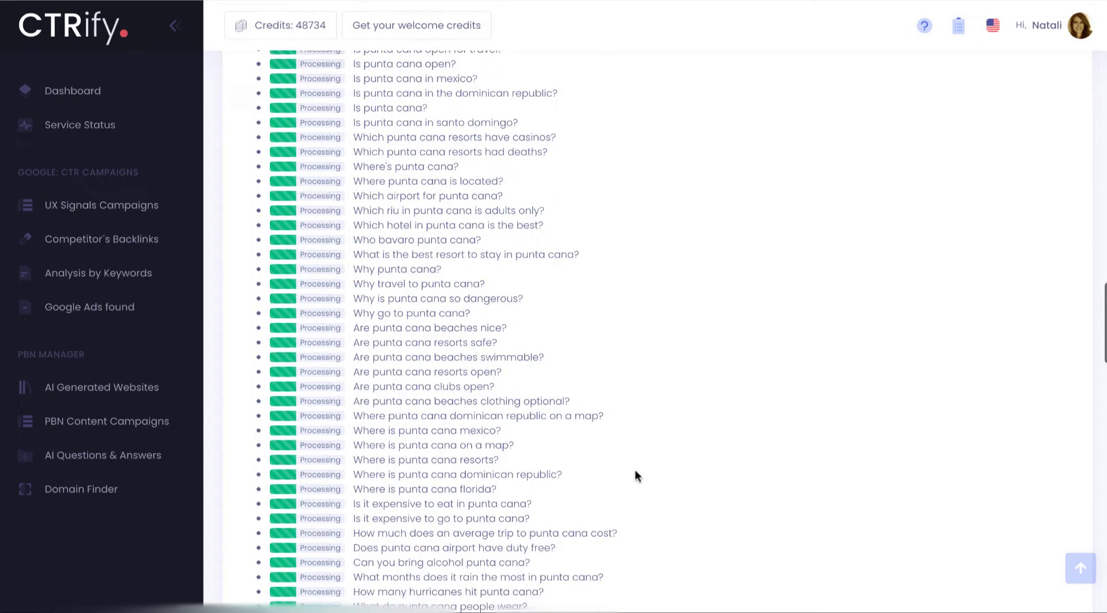
pyautogui.scroll(-5, 636, 475)
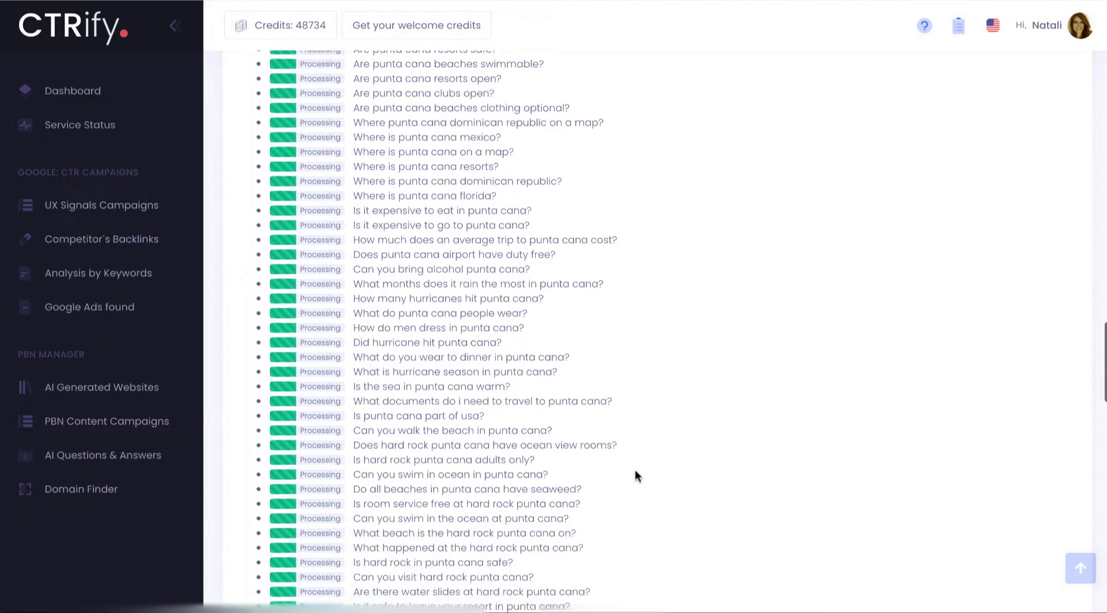
pyautogui.scroll(-5, 636, 475)
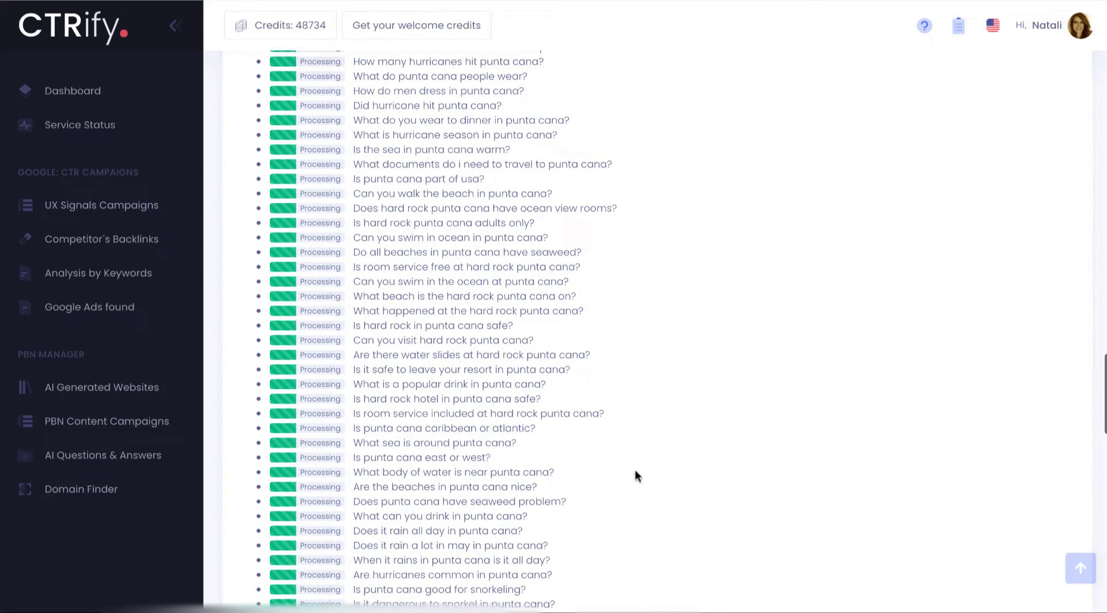
pyautogui.scroll(-5, 636, 476)
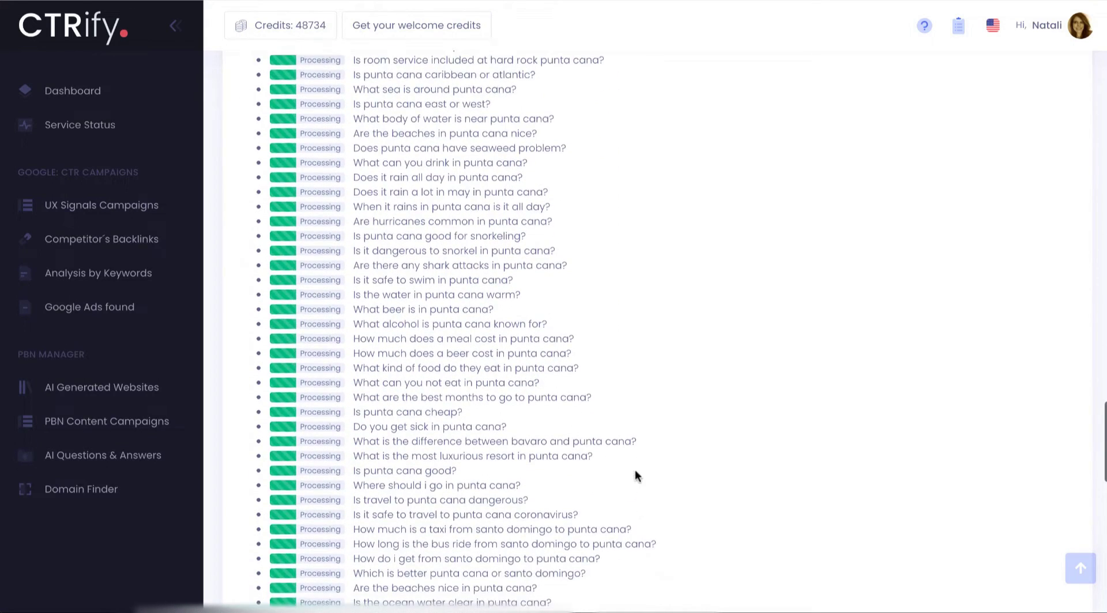
pyautogui.scroll(-2, 636, 475)
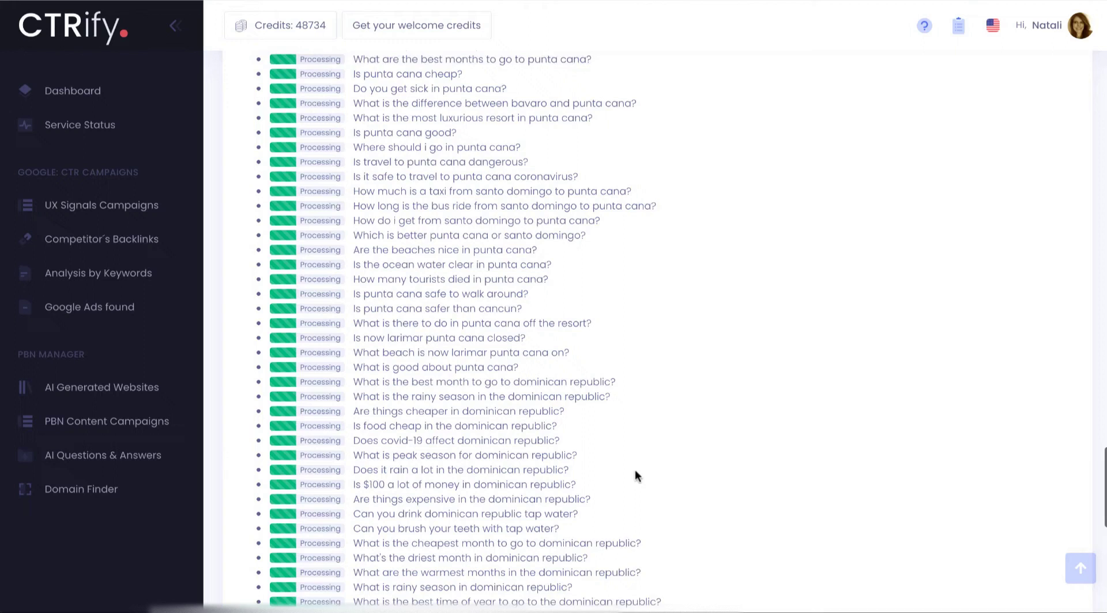
pyautogui.scroll(-2, 732, 518)
pyautogui.scroll(-4, 732, 515)
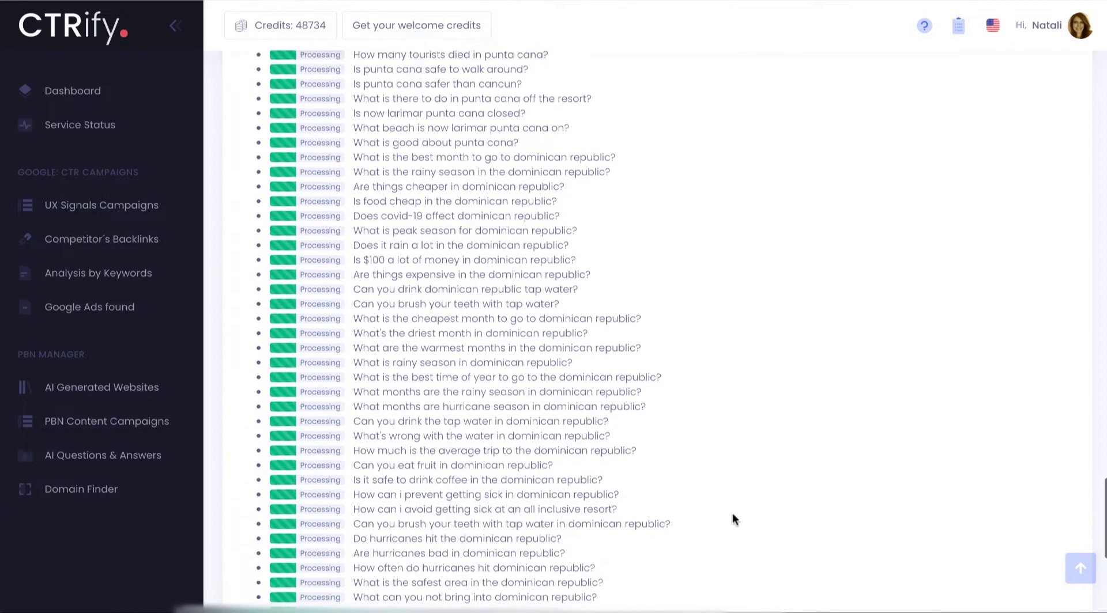
pyautogui.scroll(-2, 733, 514)
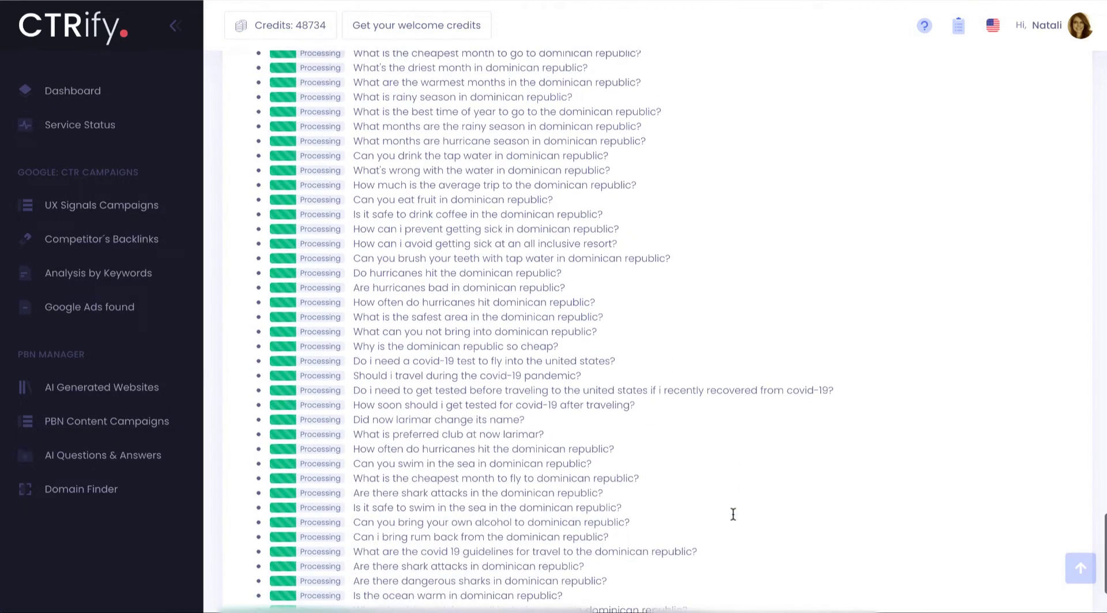
pyautogui.scroll(-2, 732, 513)
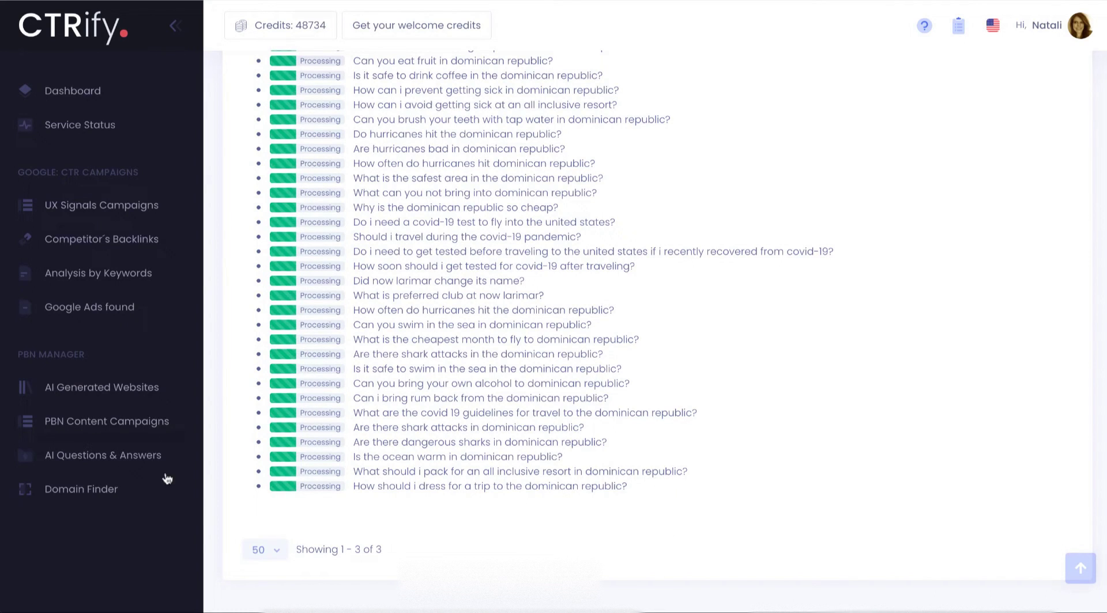
# Step: Go to AI Questions & Answers and examine the short answer and related terms for "What punta cana resorts had deaths?"
pyautogui.click(121, 457)
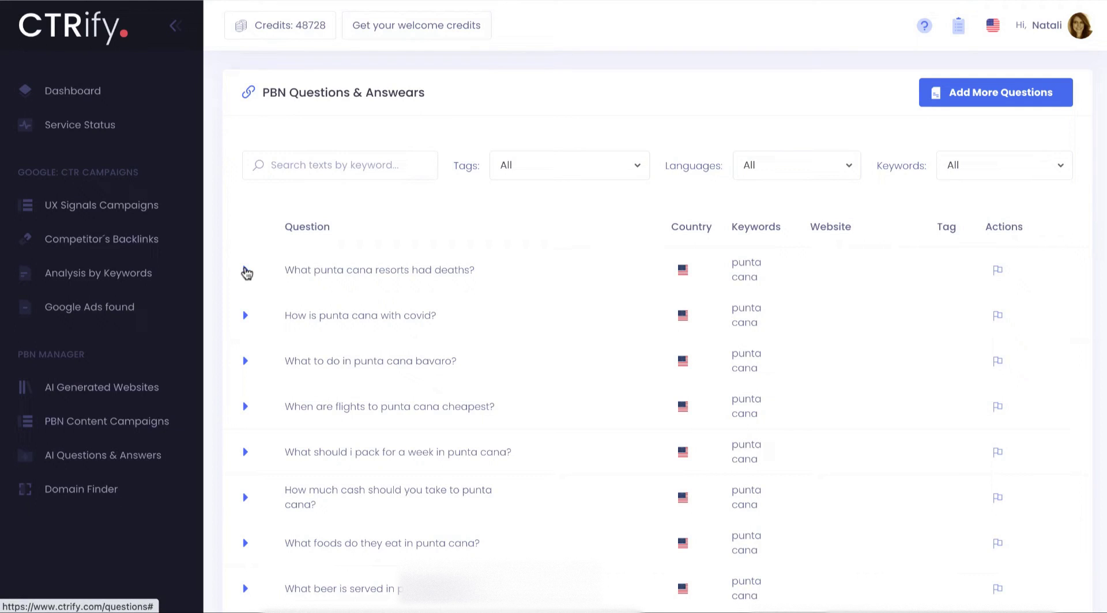
pyautogui.click(247, 272)
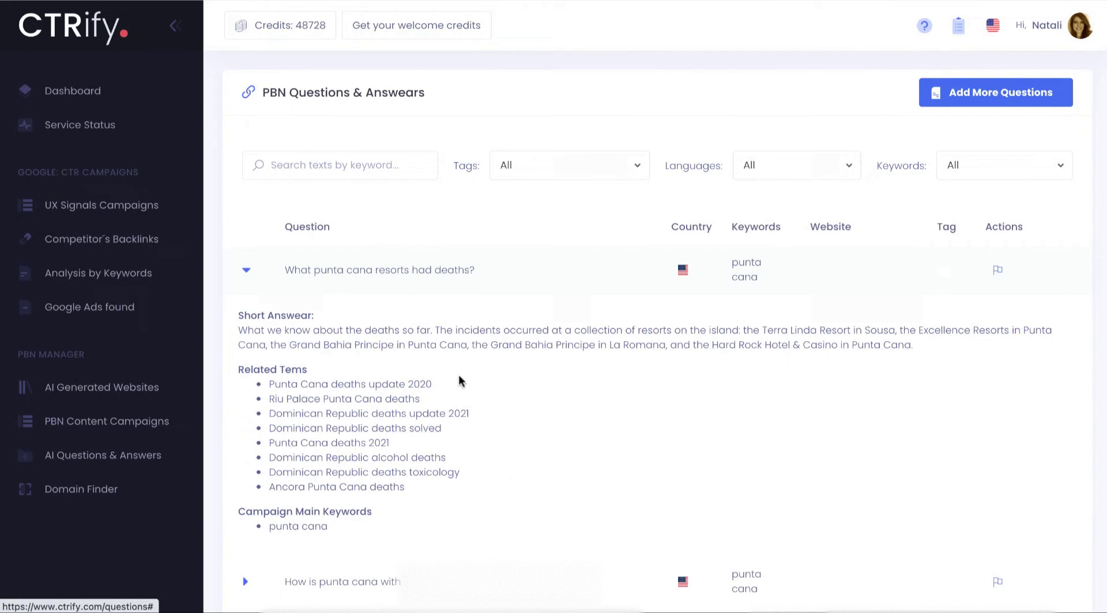
pyautogui.scroll(-1, 656, 427)
pyautogui.scroll(-1, 655, 430)
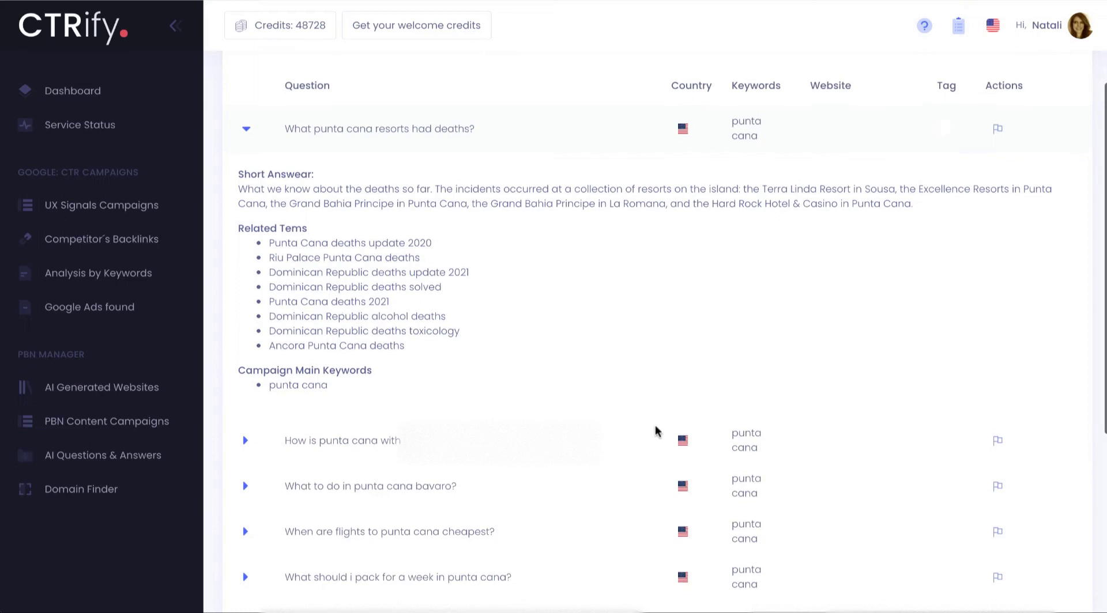
# Step: Expand the answers for "How is punta cana with covid?" and "What to do in punta cana bavaro?" to read them
pyautogui.click(245, 440)
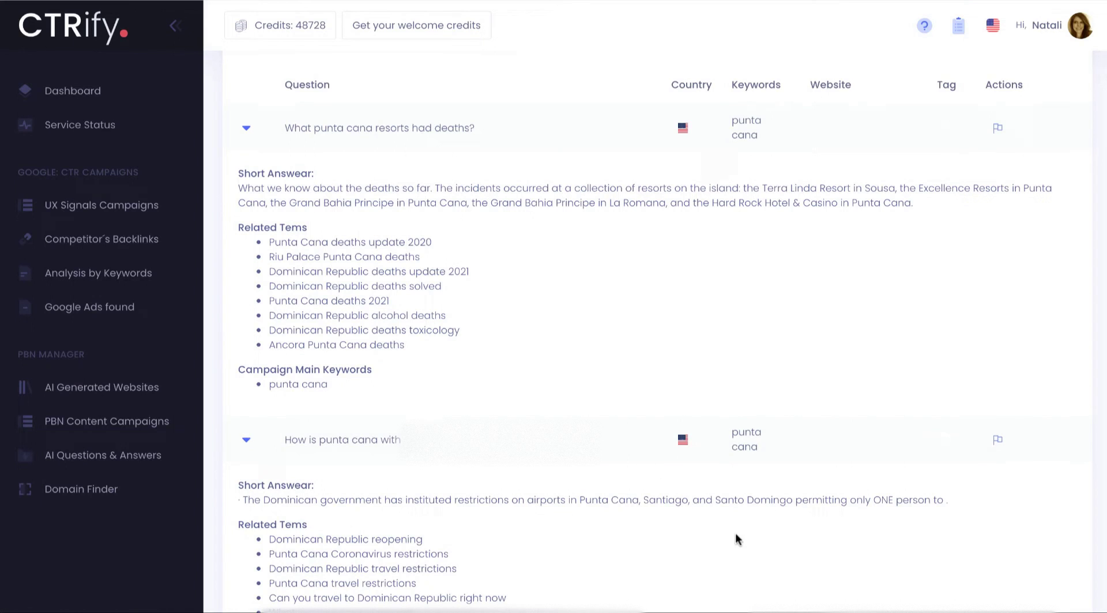
pyautogui.scroll(-1, 736, 534)
pyautogui.scroll(-4, 735, 534)
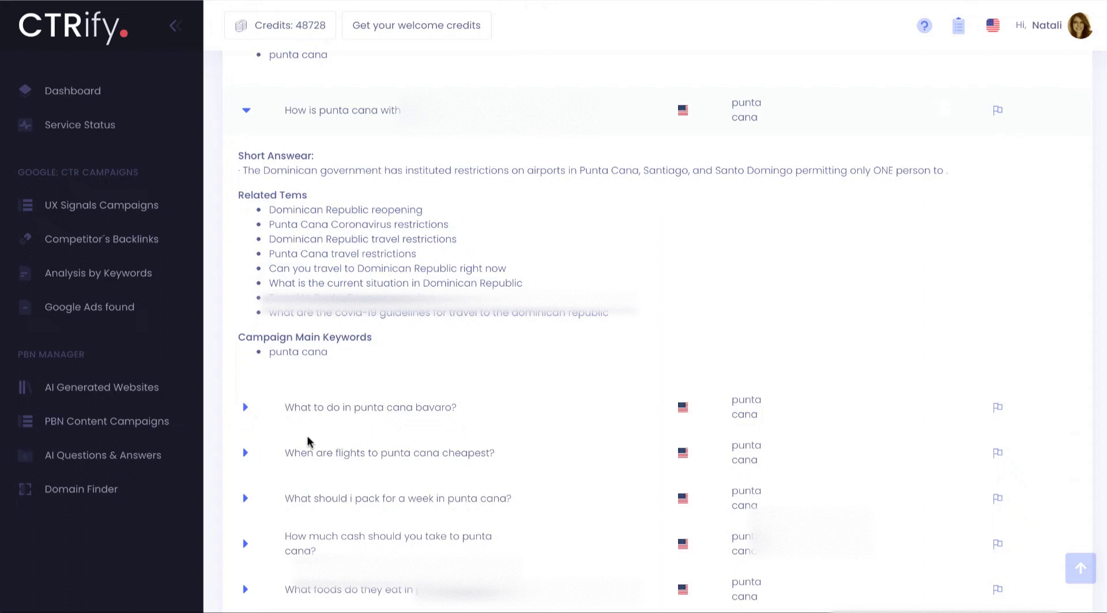
pyautogui.click(245, 412)
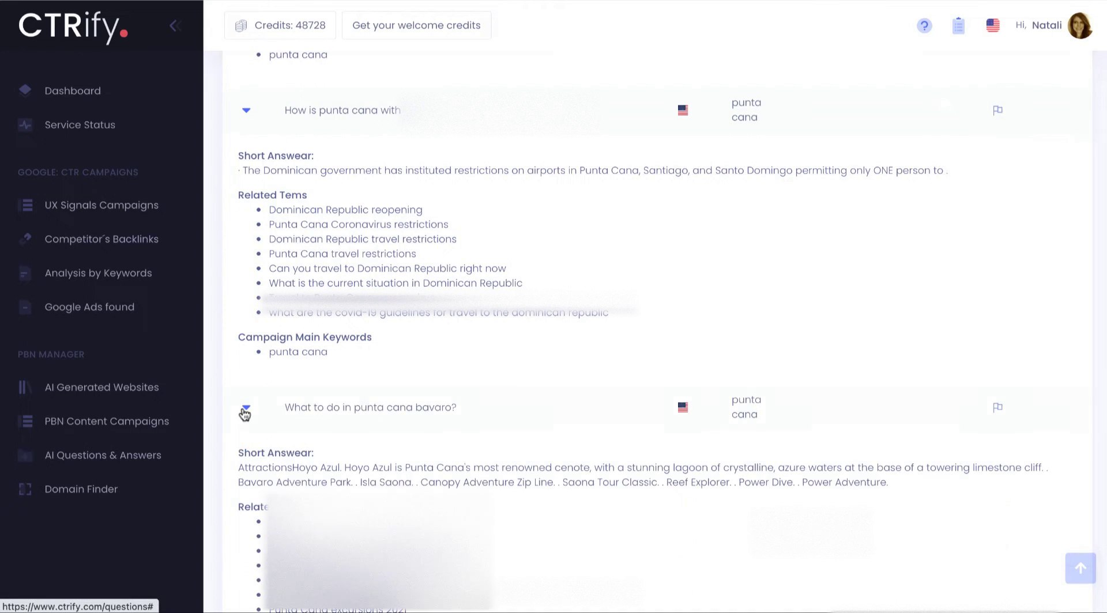
# Step: Examine the answer to "What to do in punta cana bavaro?" and look over the questions listed below it
pyautogui.scroll(-3, 773, 518)
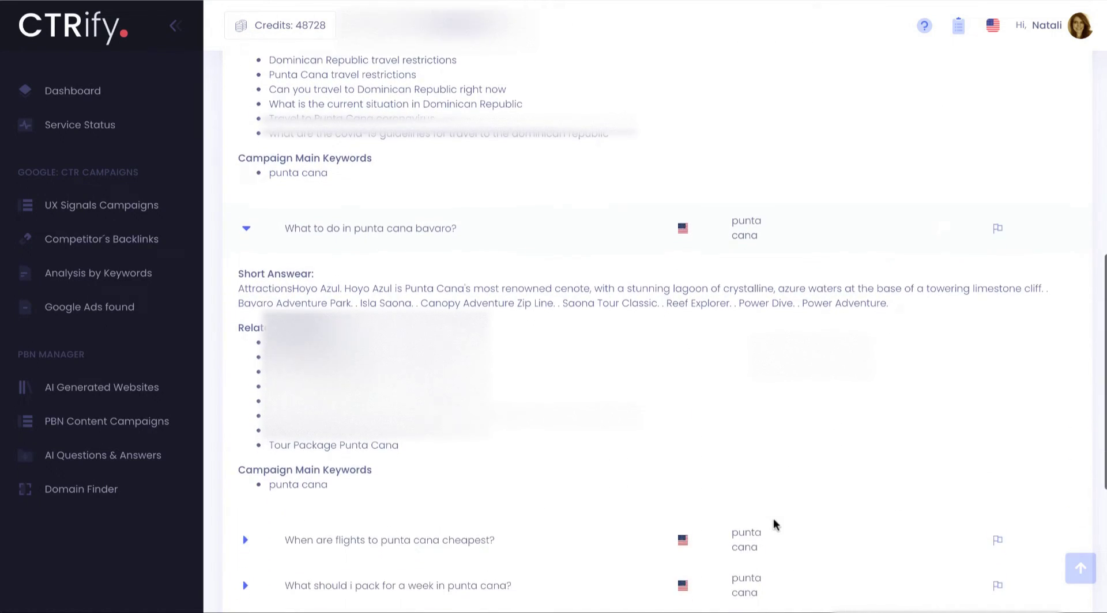
pyautogui.scroll(-2, 774, 525)
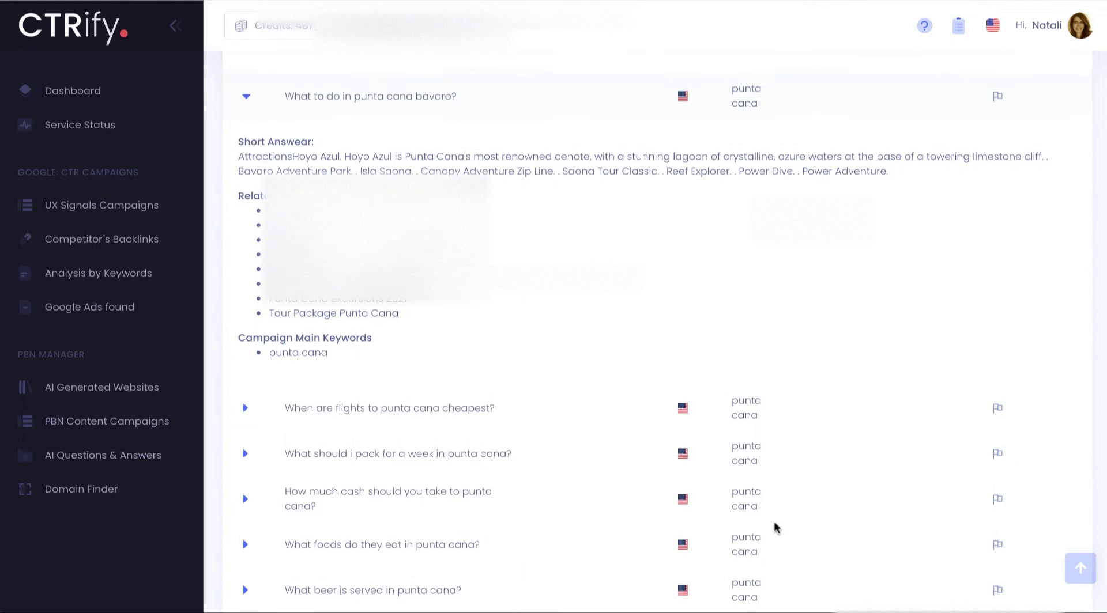
pyautogui.scroll(10, 774, 524)
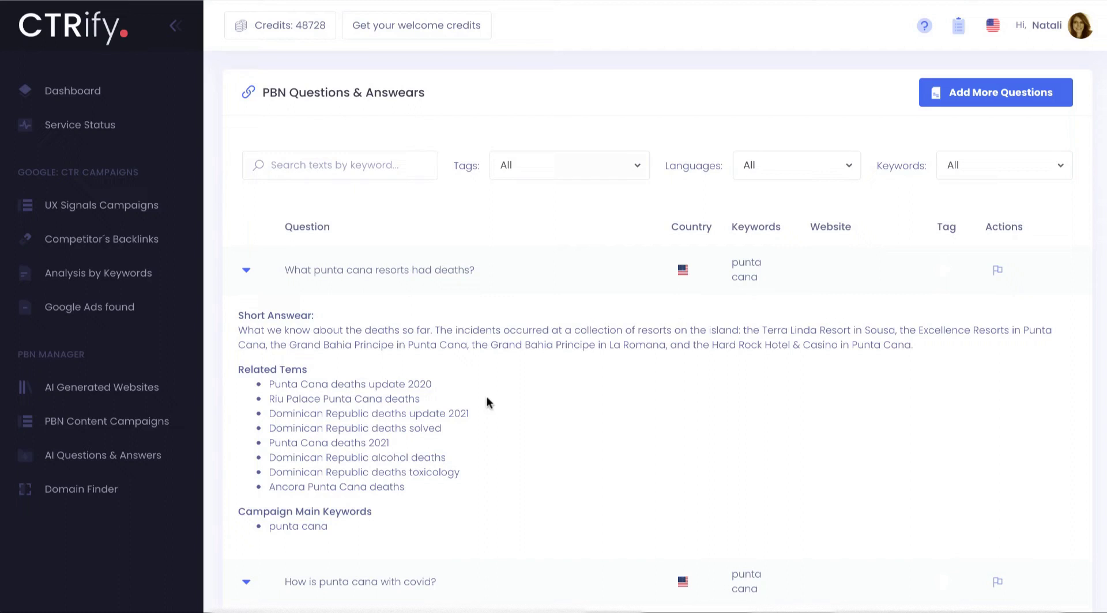
# Step: Start creating a new website in AI Generated Websites and acknowledge the information about domains and hosting
pyautogui.click(113, 390)
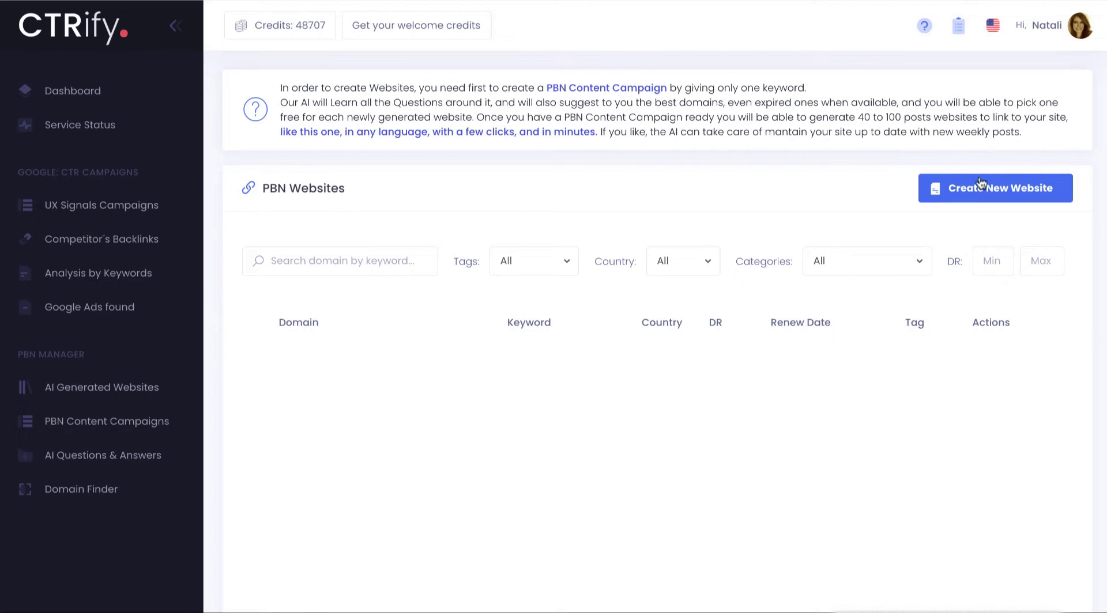
pyautogui.click(976, 194)
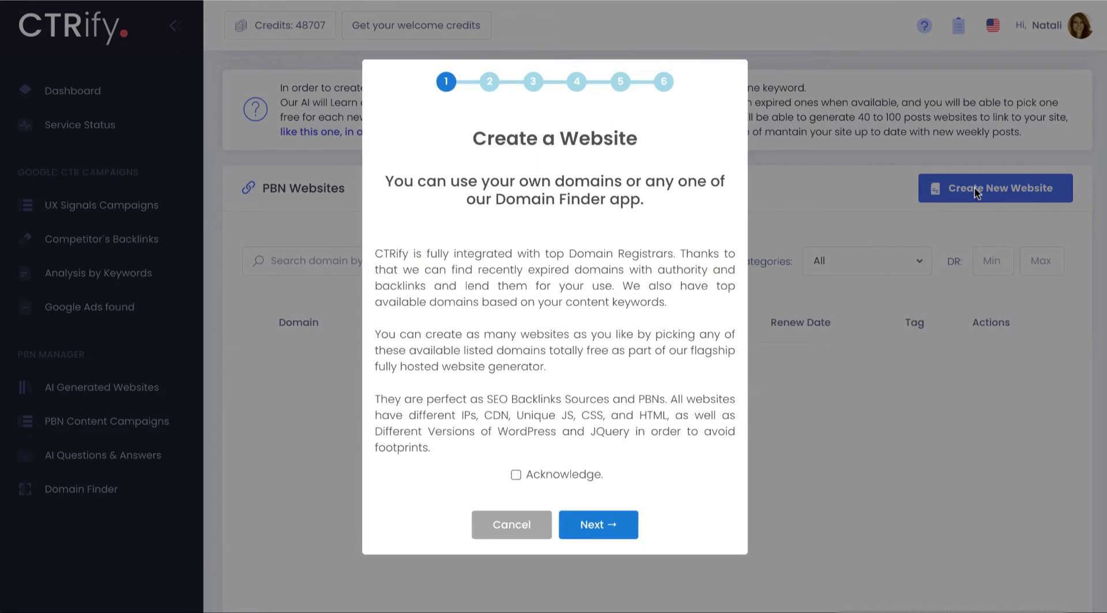
pyautogui.click(516, 476)
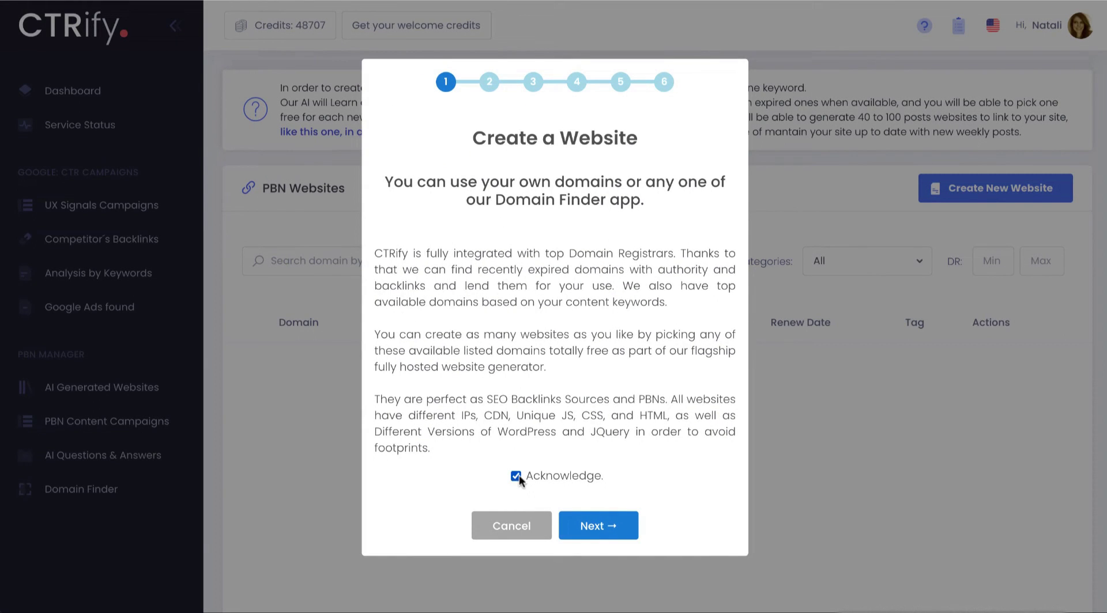
pyautogui.click(592, 527)
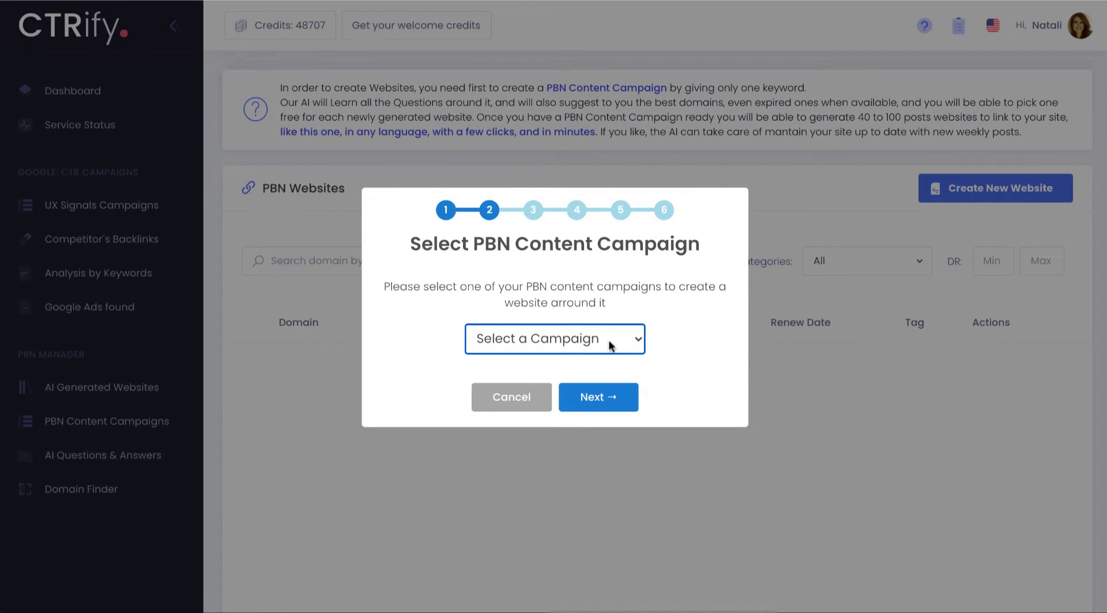
# Step: Choose the US: punta cana content campaign for the website and set the website language to English
pyautogui.click(636, 341)
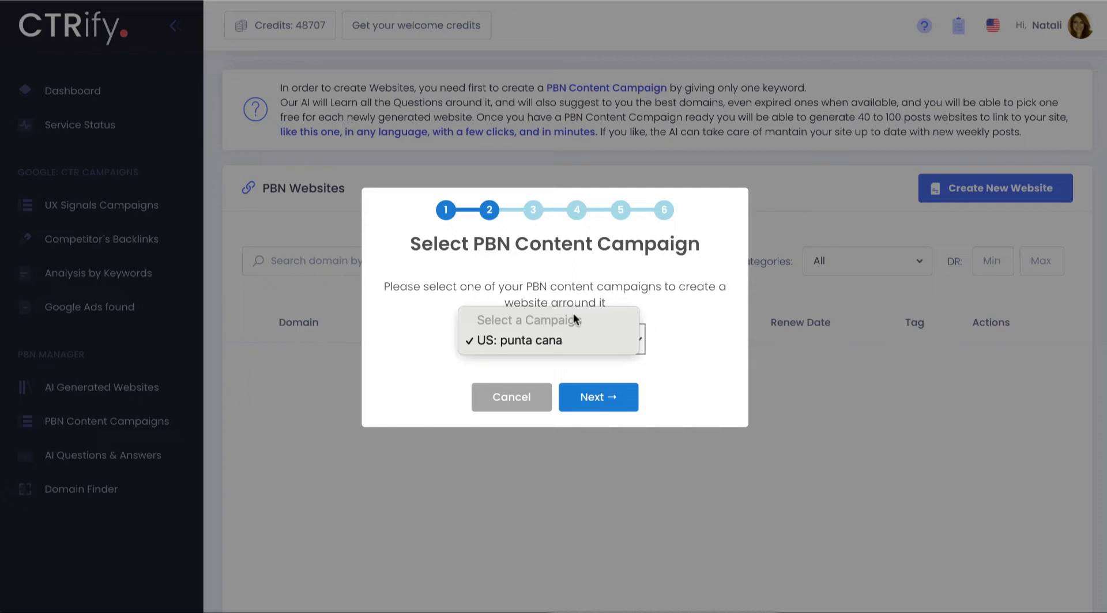
pyautogui.click(576, 340)
pyautogui.click(601, 402)
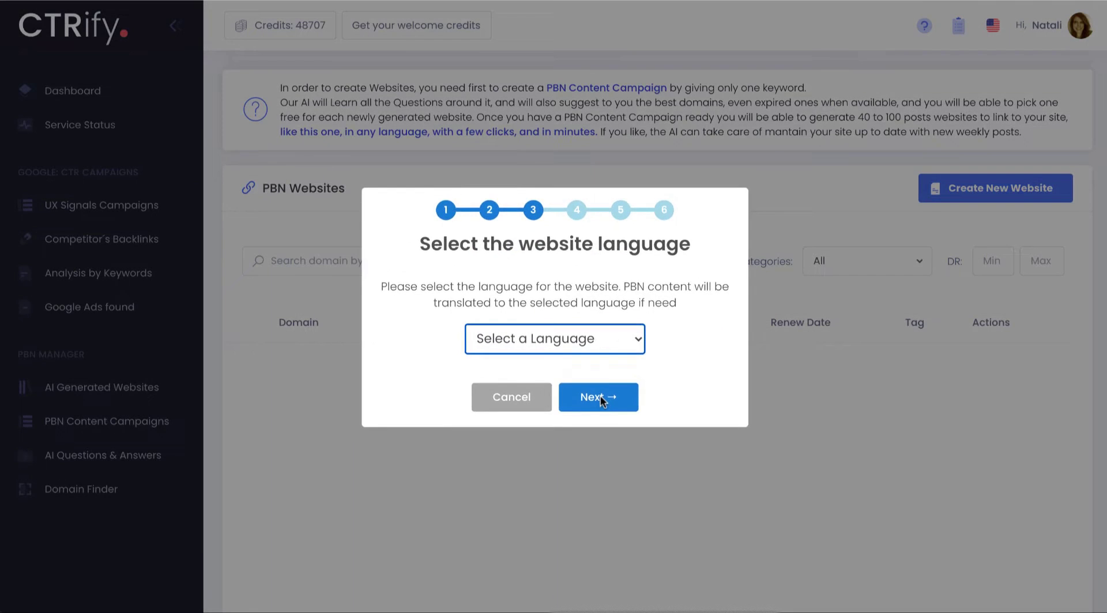
pyautogui.click(628, 343)
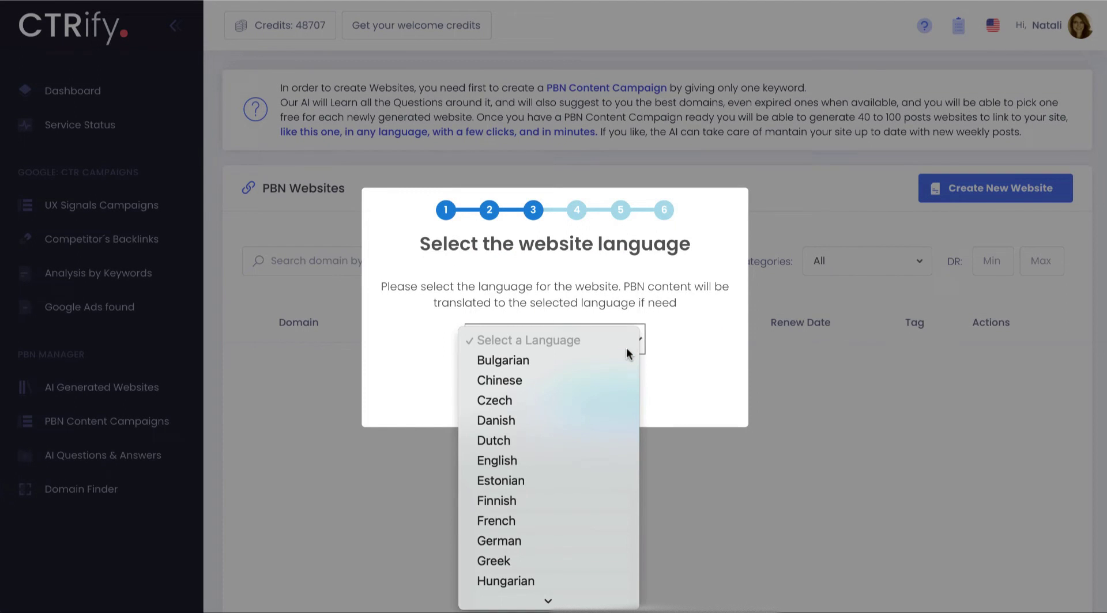
pyautogui.scroll(-5, 574, 483)
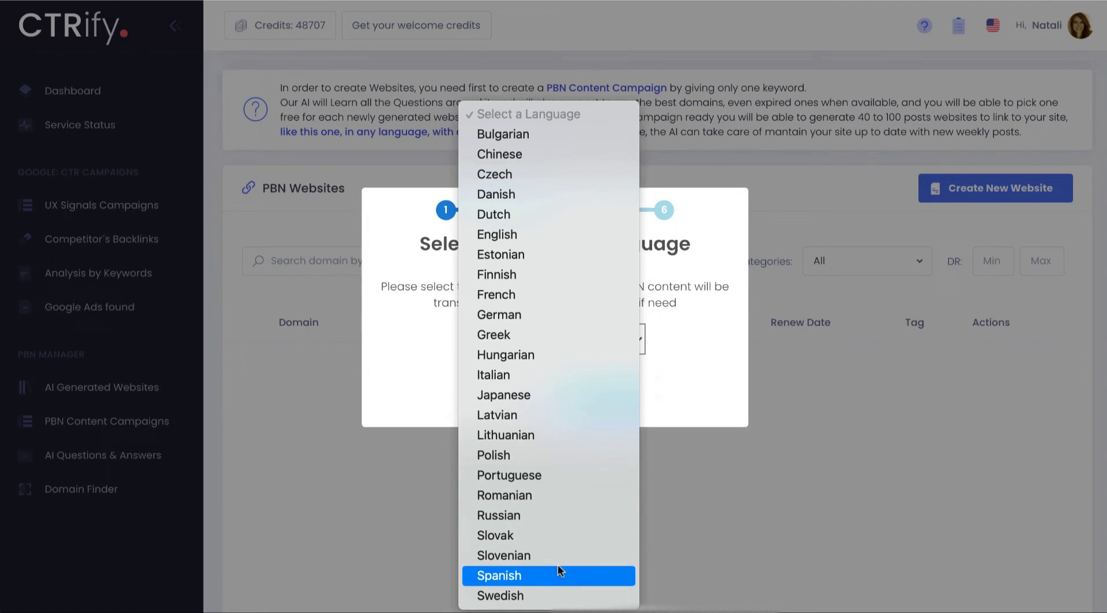
pyautogui.click(537, 236)
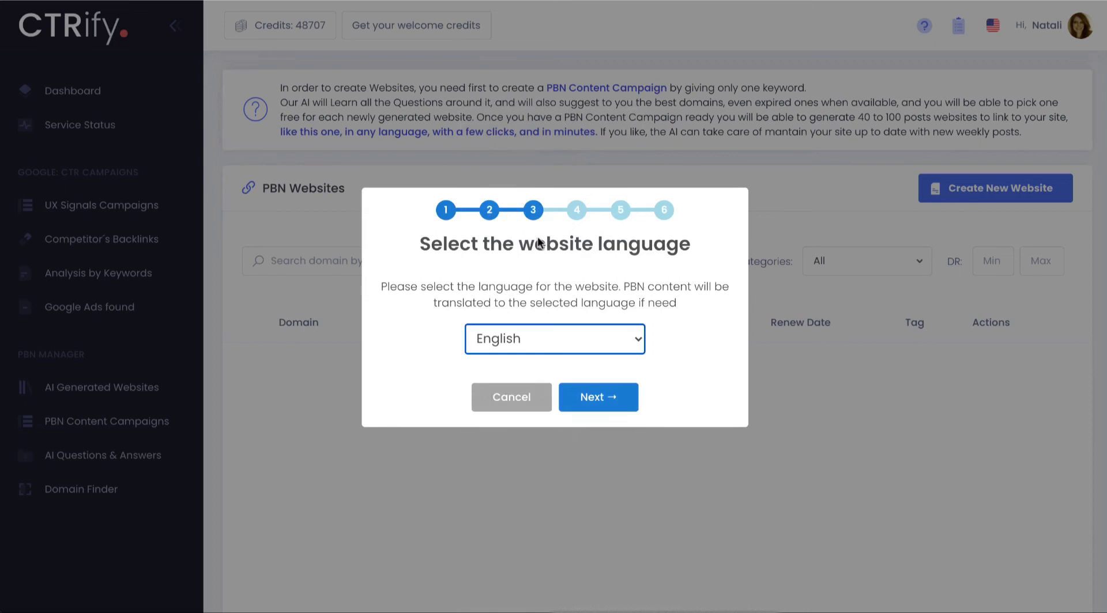
pyautogui.click(601, 396)
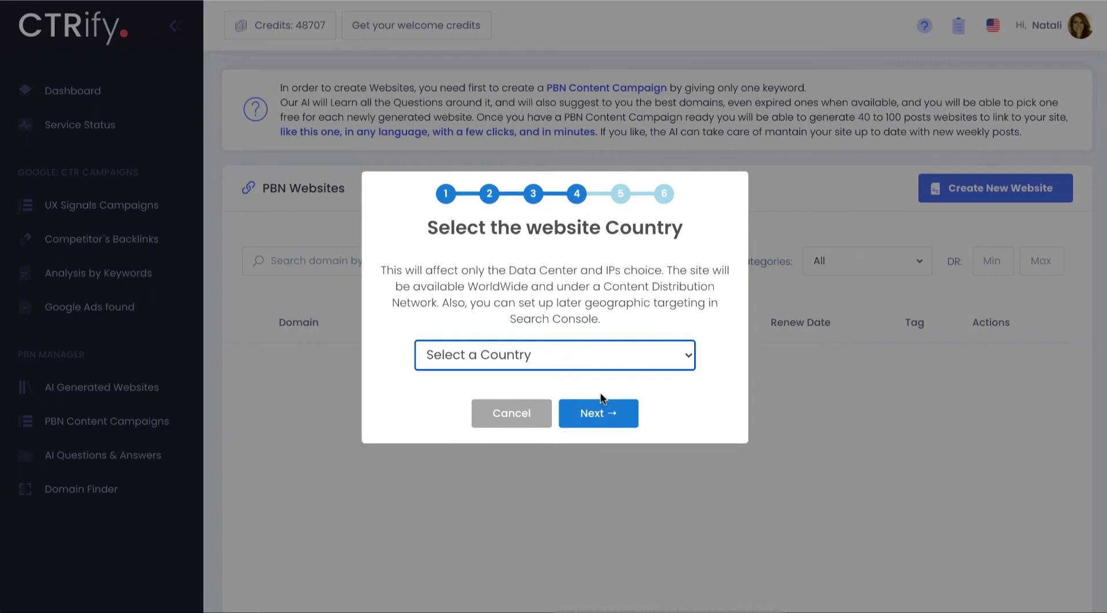
# Step: Set the website country to United States
pyautogui.click(561, 354)
pyautogui.scroll(-10, 551, 489)
pyautogui.scroll(-5, 551, 489)
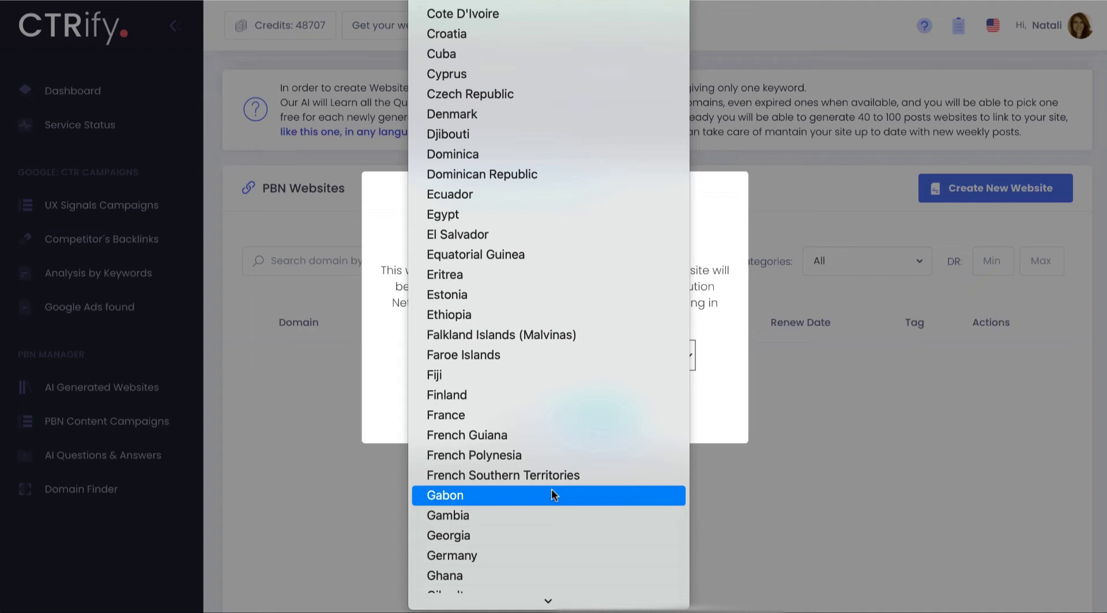
pyautogui.scroll(-20, 523, 544)
pyautogui.scroll(-15, 524, 544)
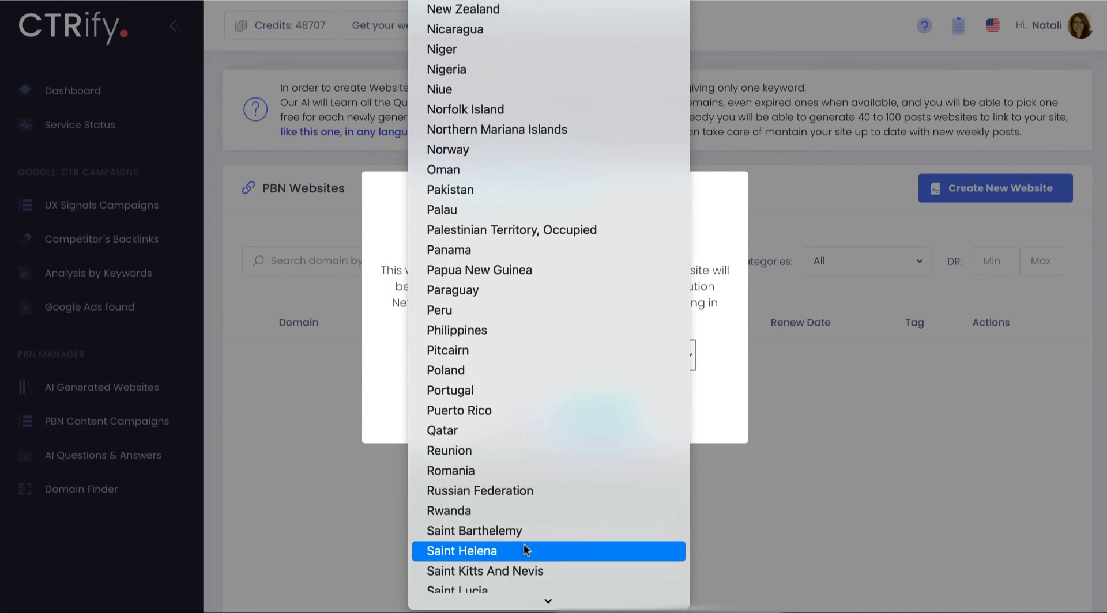
pyautogui.scroll(-6, 525, 526)
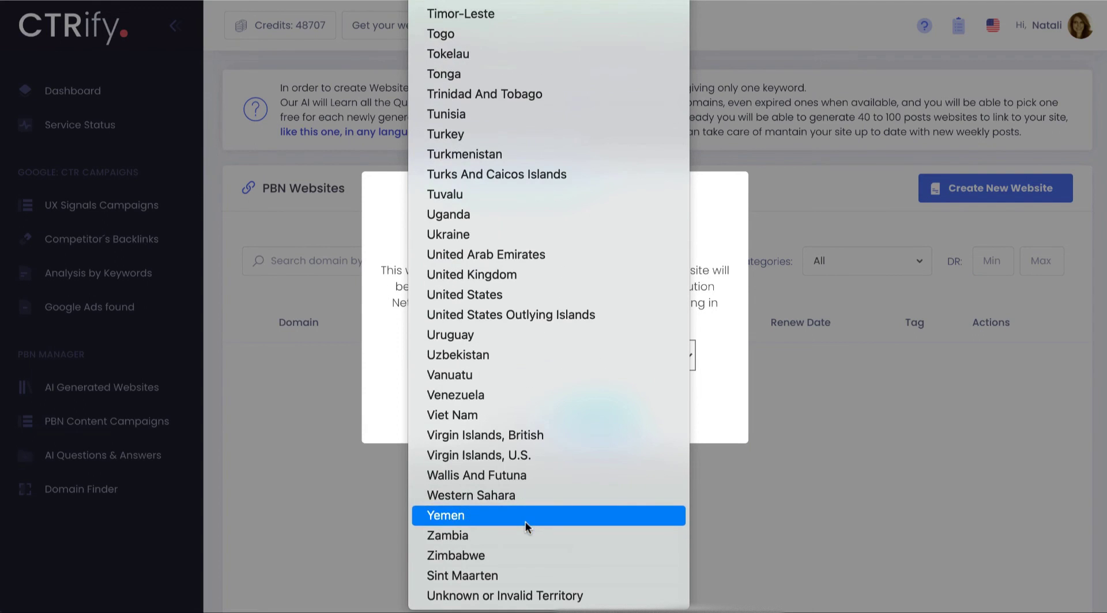
pyautogui.click(530, 298)
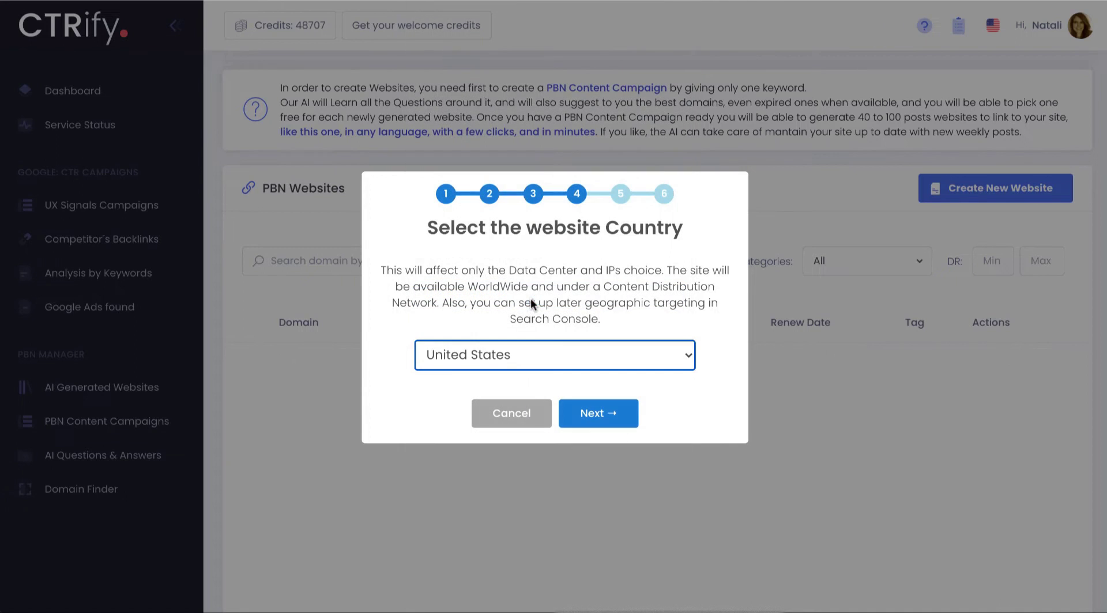
pyautogui.click(598, 417)
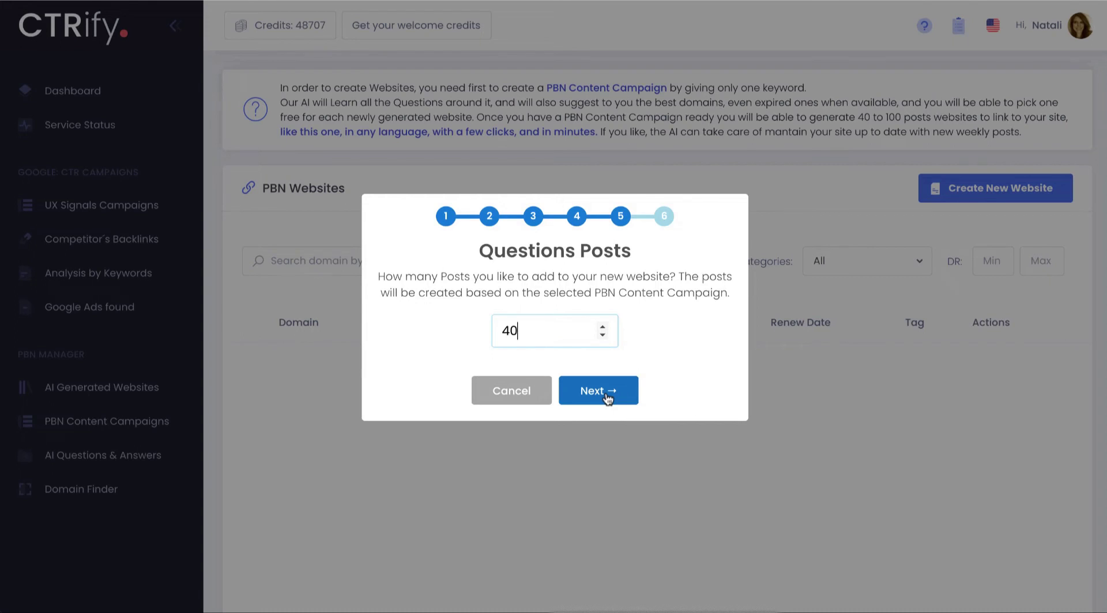
# Step: Accept 40 question posts for the website and choose to add its domain manually
pyautogui.click(607, 397)
pyautogui.click(585, 339)
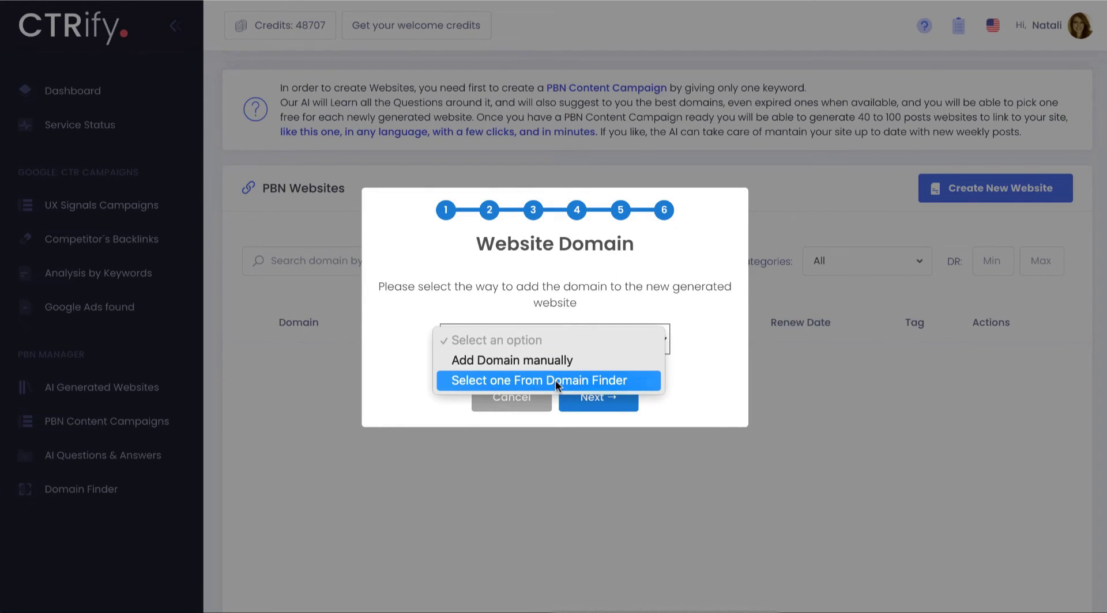
pyautogui.click(527, 361)
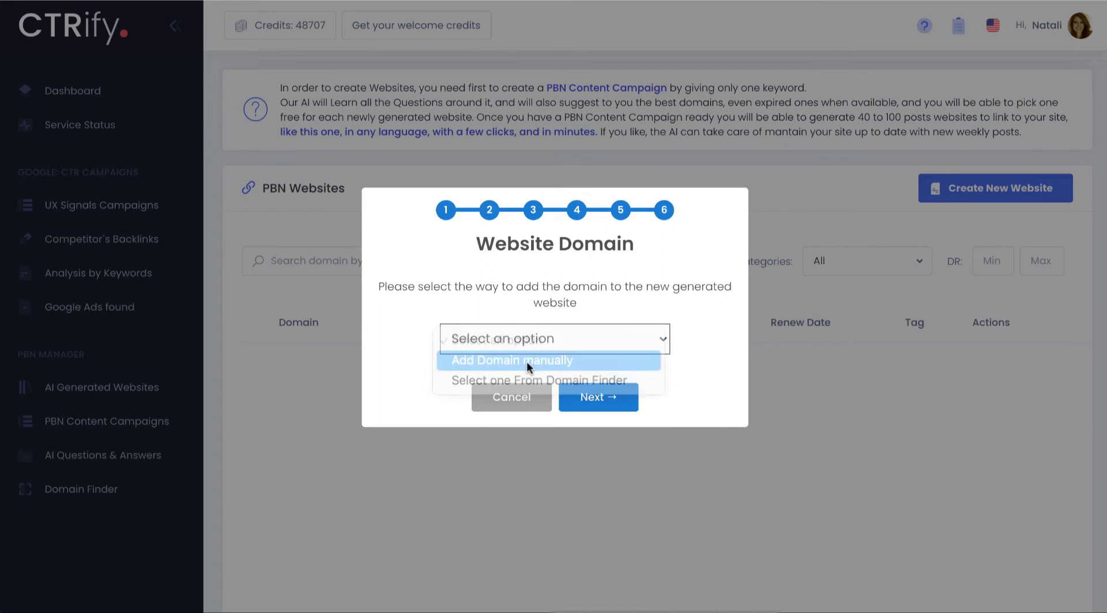
pyautogui.click(601, 400)
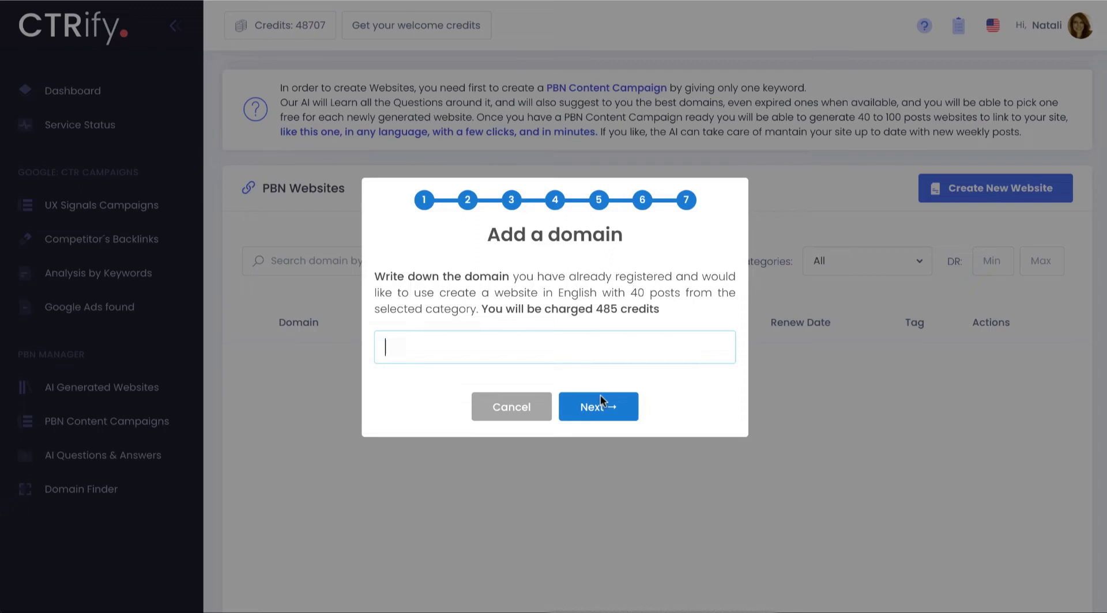
# Step: Enter toursinpuntacana.com as the website's domain and confirm that its DNS nameservers have been changed
pyautogui.write('toursinpuntacana.com')
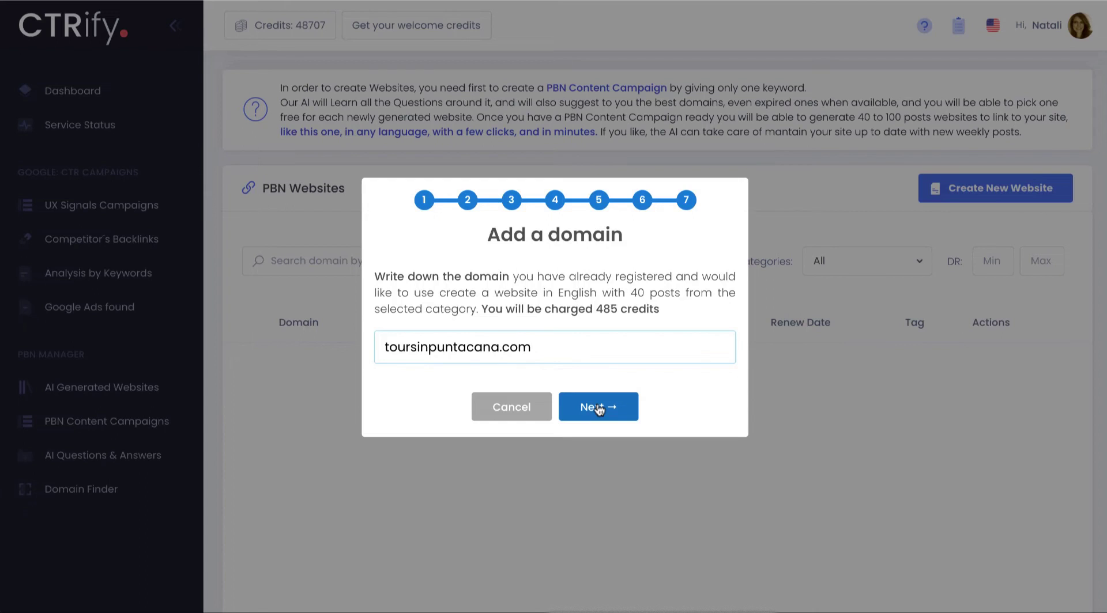
pyautogui.click(599, 410)
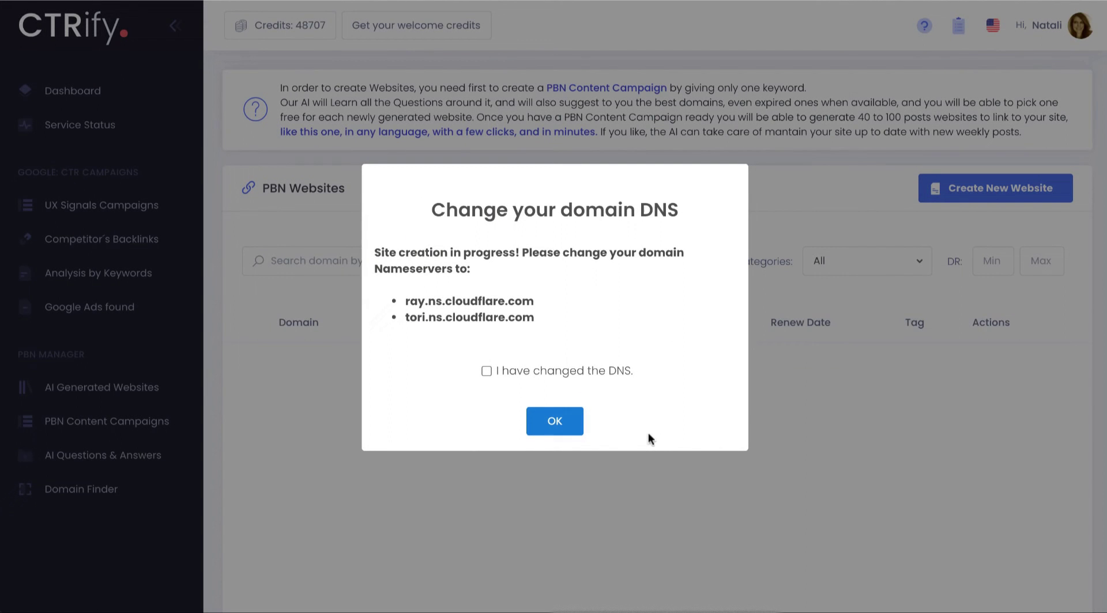
pyautogui.click(487, 371)
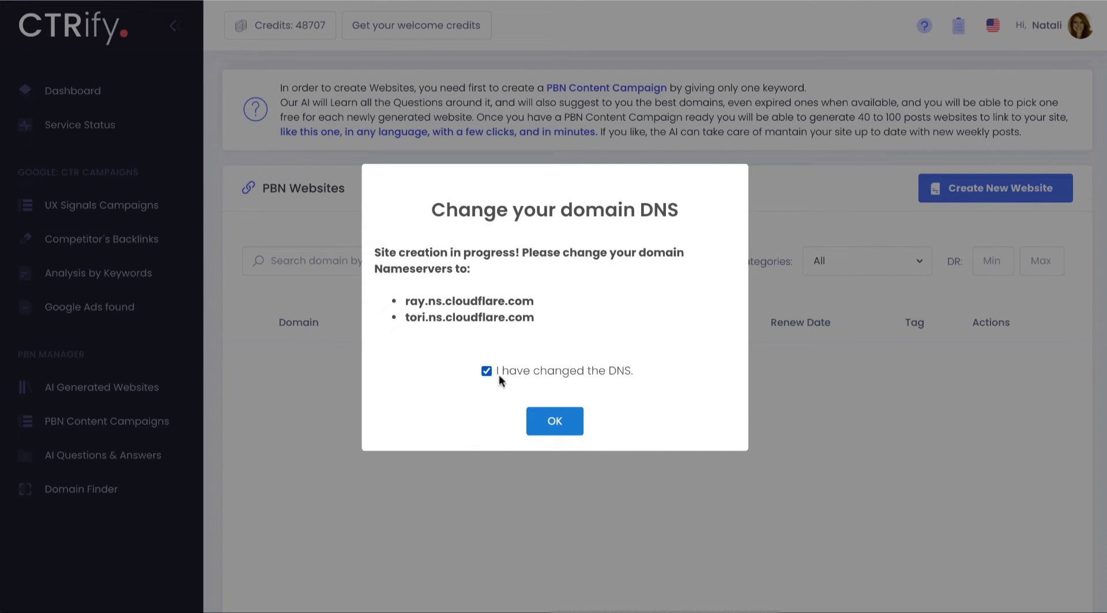
pyautogui.click(555, 421)
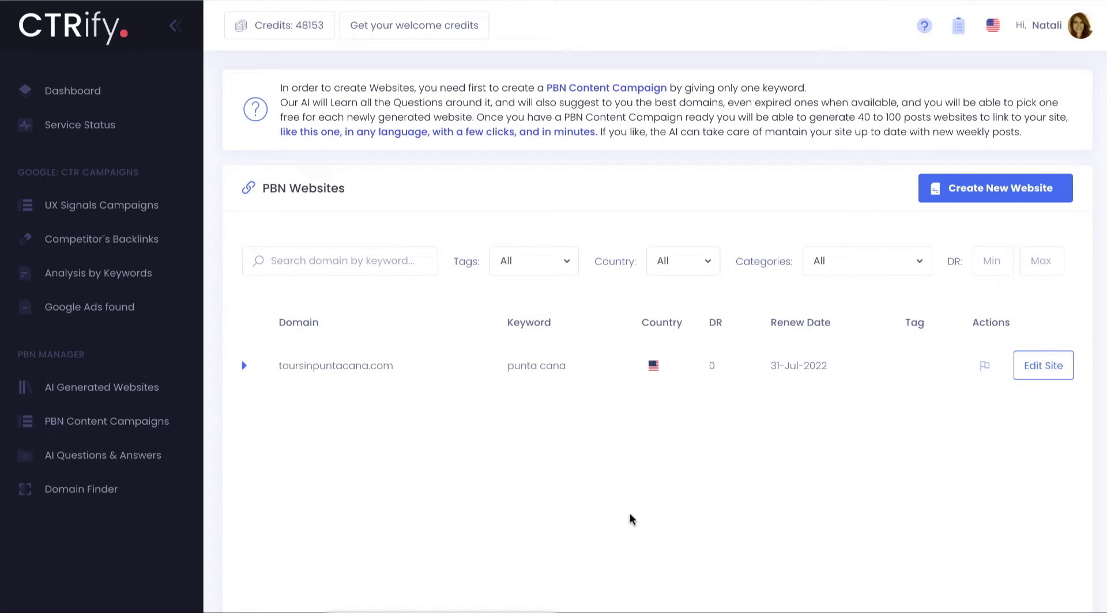
# Step: Look through the embedded preview of toursinpuntacana.com from start to end and open the full website
pyautogui.click(245, 368)
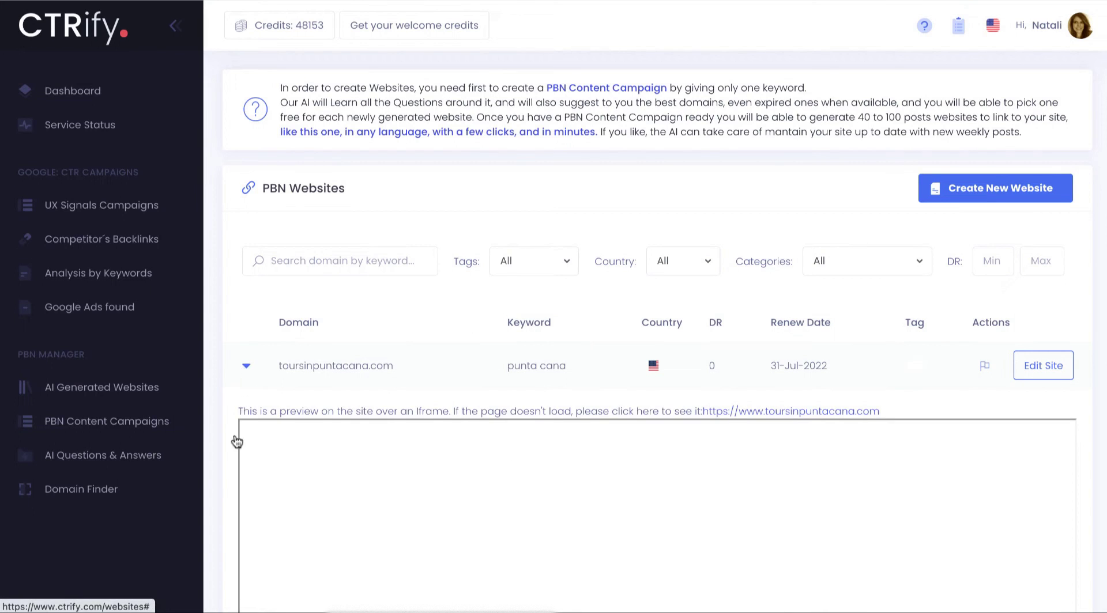
pyautogui.scroll(-5, 227, 480)
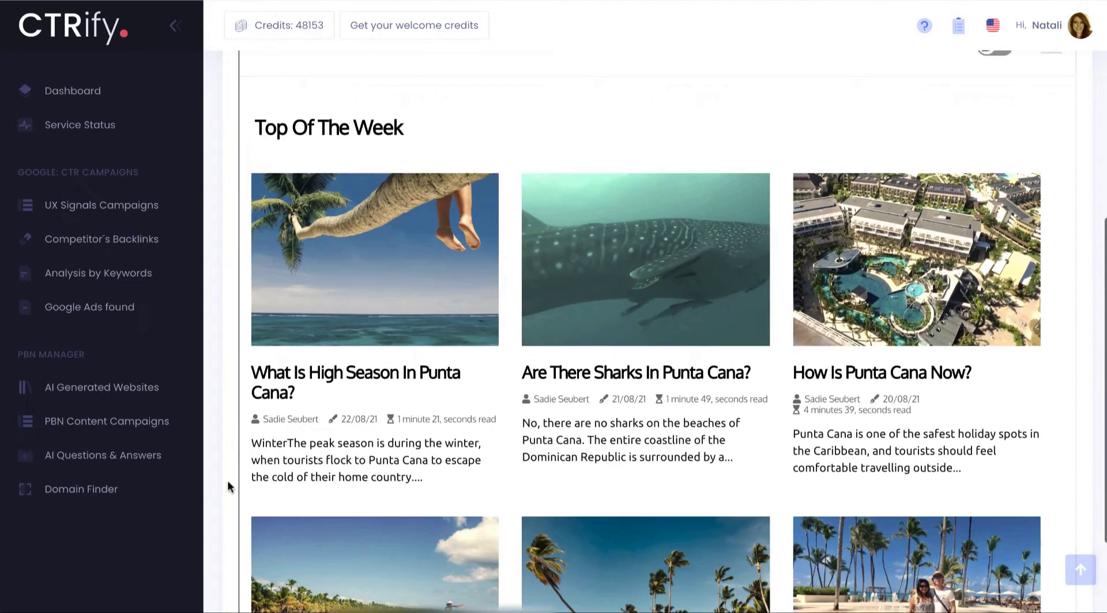
pyautogui.scroll(-2, 227, 479)
pyautogui.scroll(2, 227, 479)
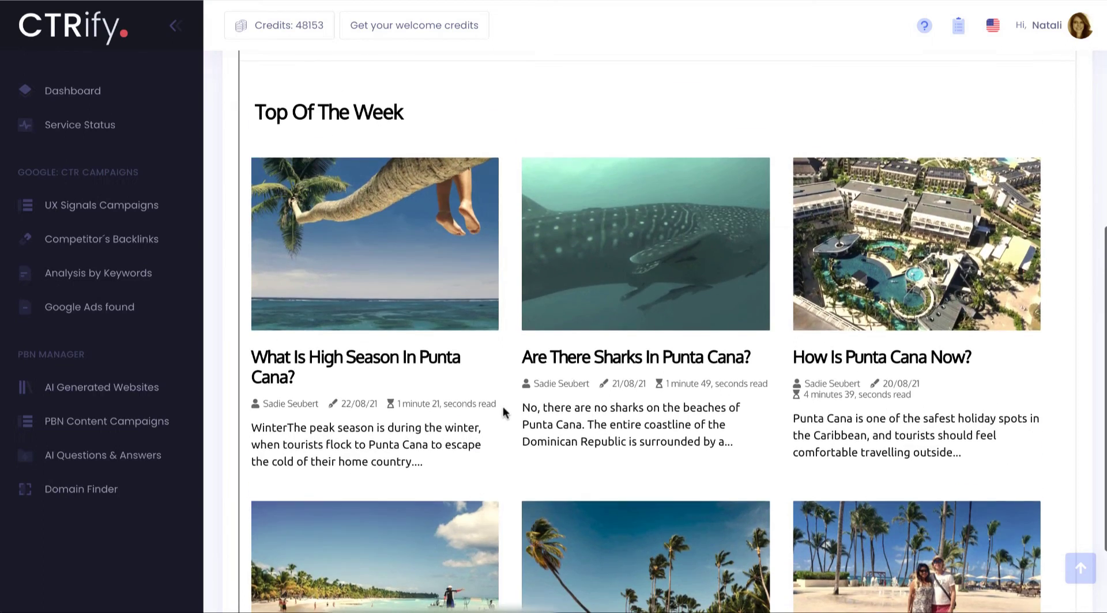
pyautogui.scroll(-10, 503, 406)
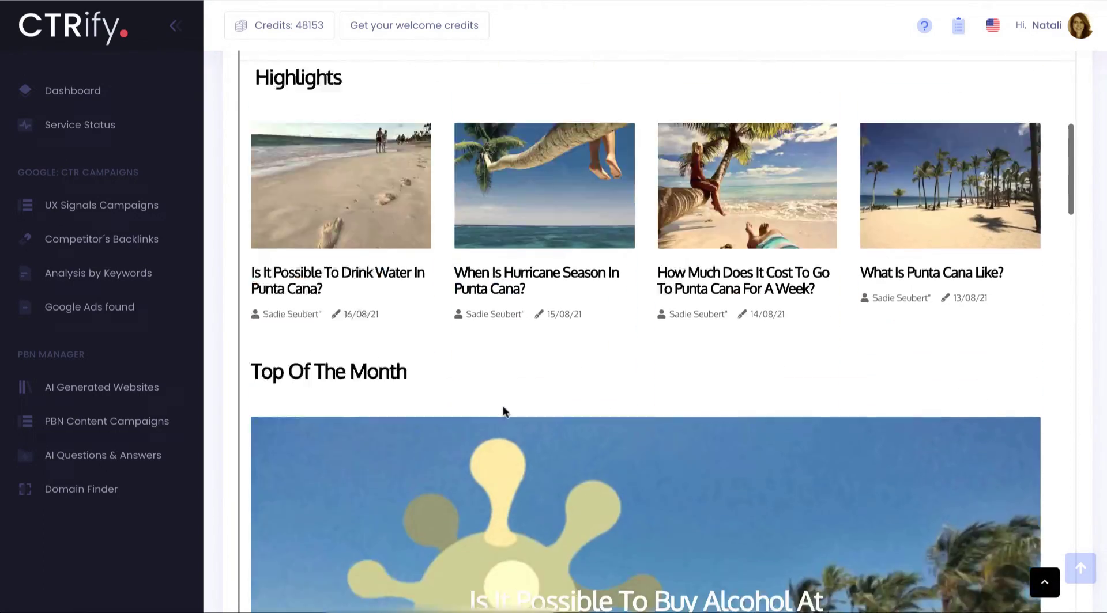
pyautogui.scroll(-15, 502, 407)
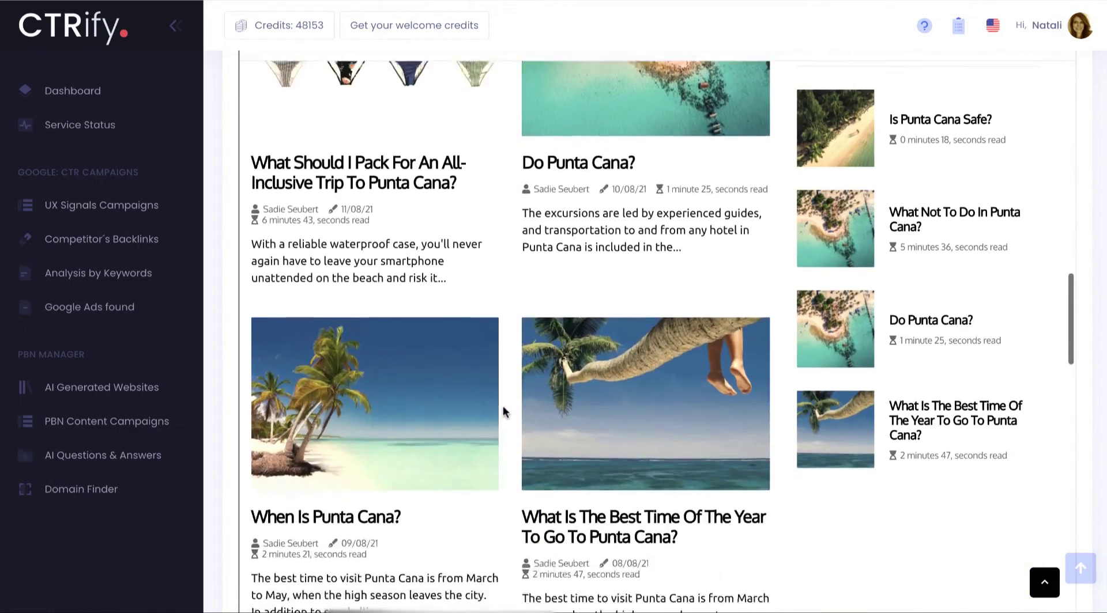
pyautogui.scroll(-15, 503, 407)
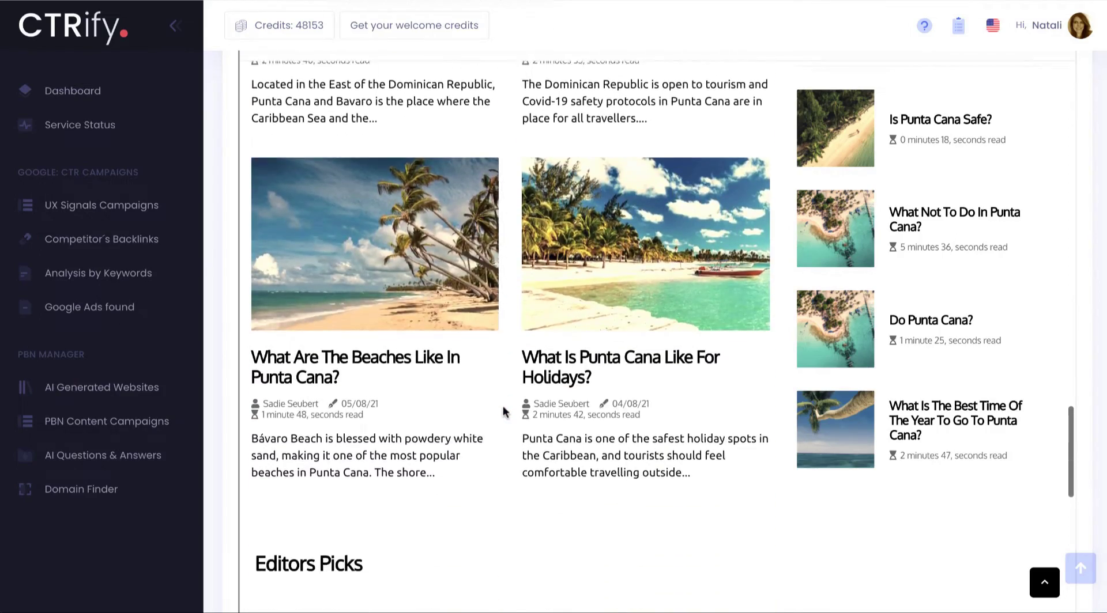
pyautogui.scroll(-15, 502, 412)
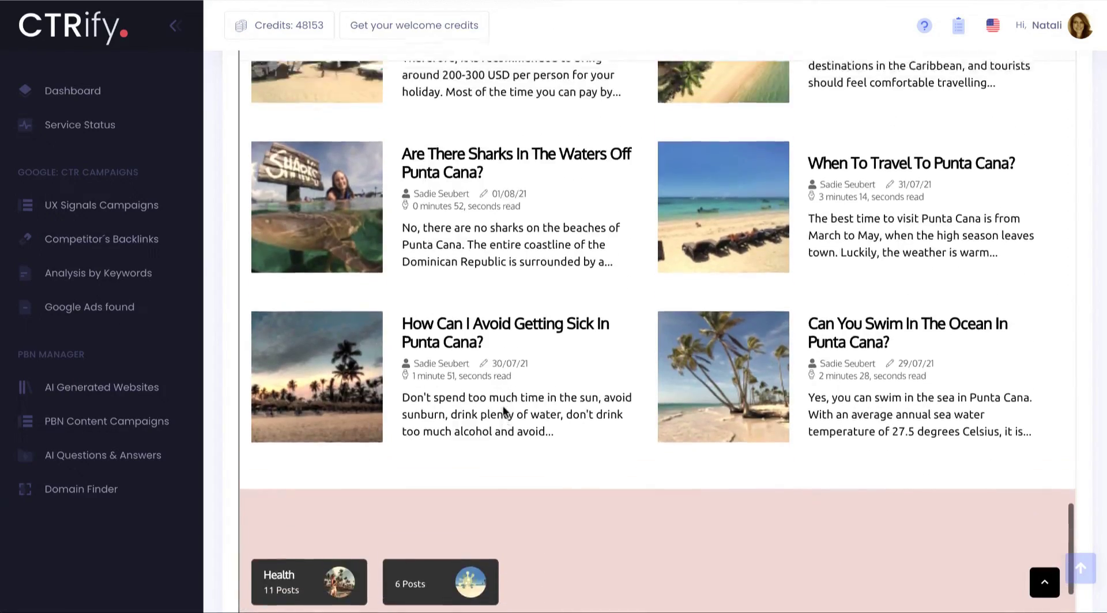
pyautogui.scroll(15, 503, 406)
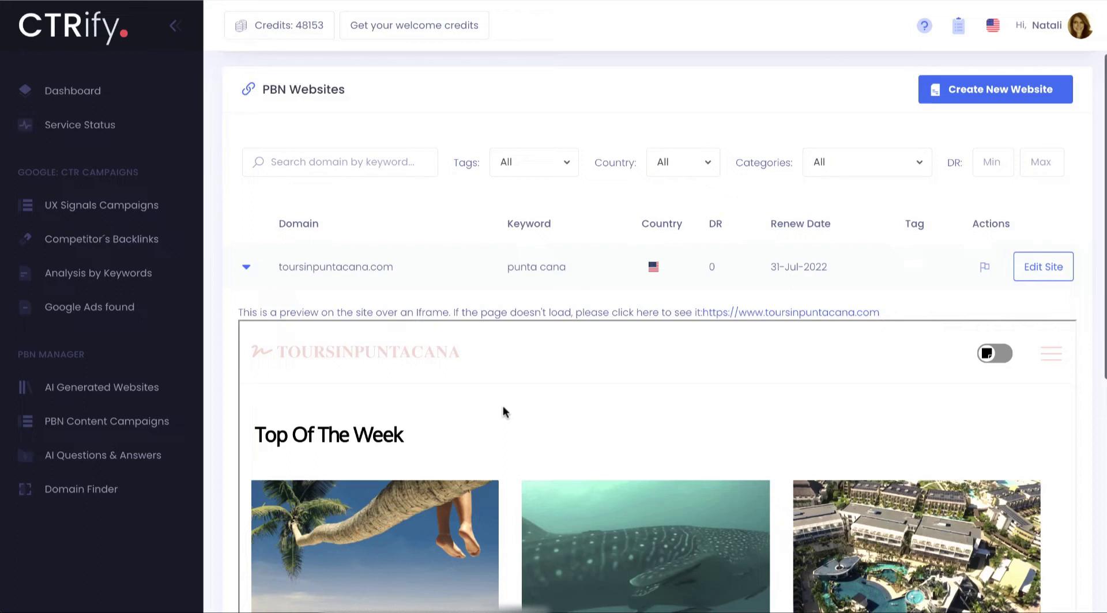
pyautogui.scroll(1, 502, 413)
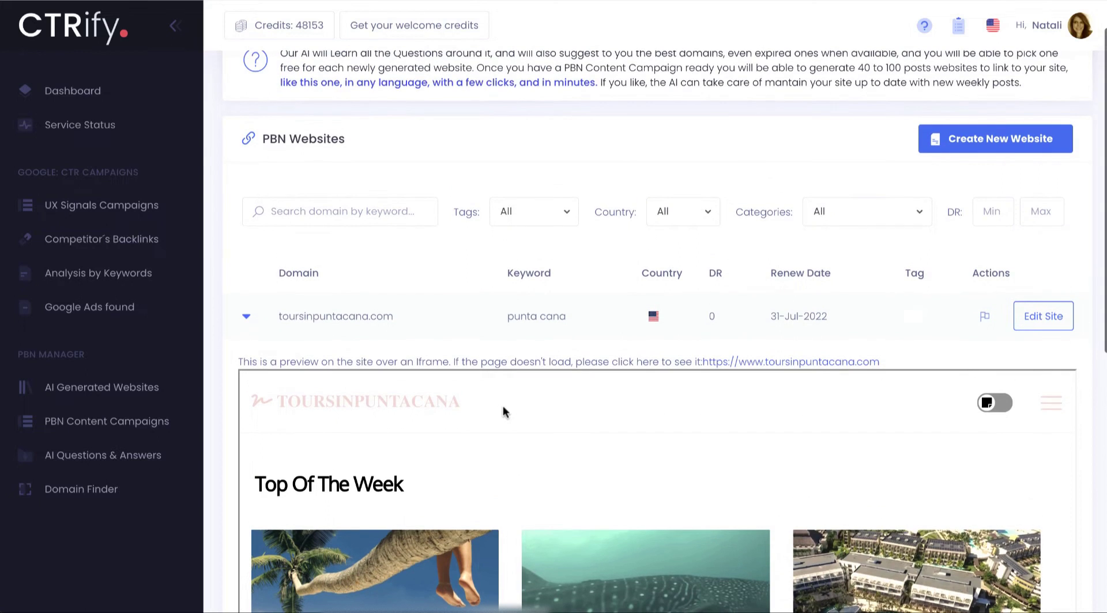
pyautogui.click(759, 362)
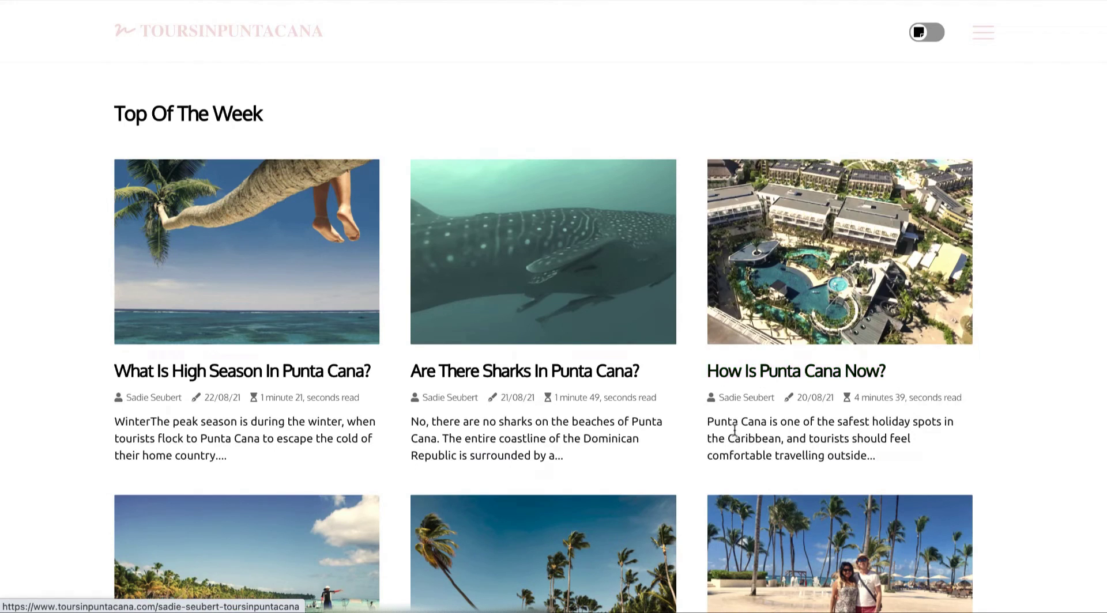
# Step: Look over the website's homepage, open the article "What Is High Season In Punta Cana?" and examine it down to the comment form
pyautogui.scroll(-20, 735, 431)
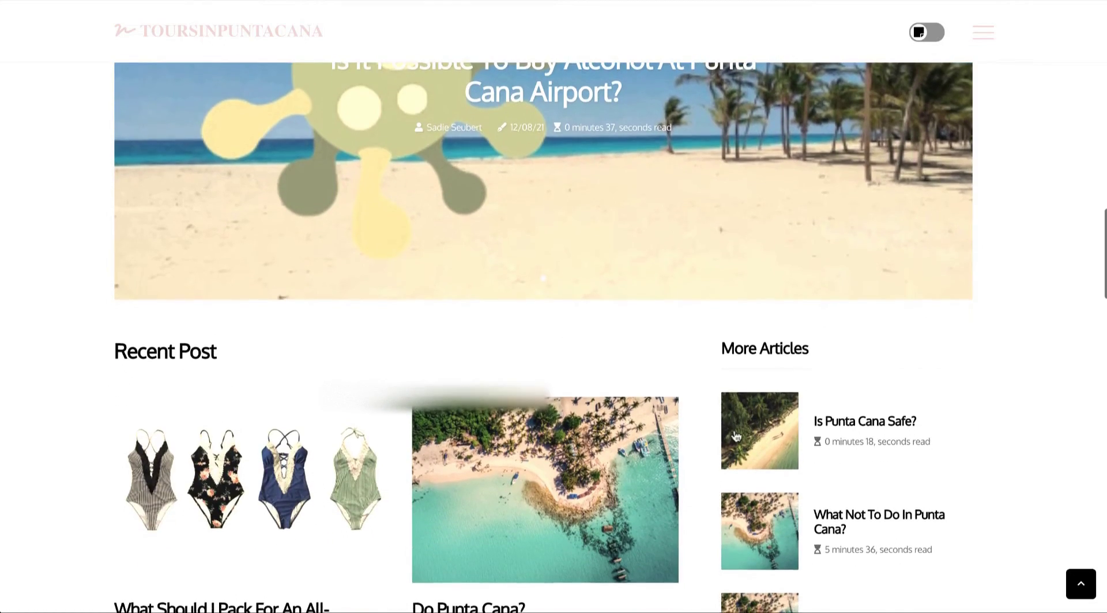
pyautogui.scroll(15, 735, 434)
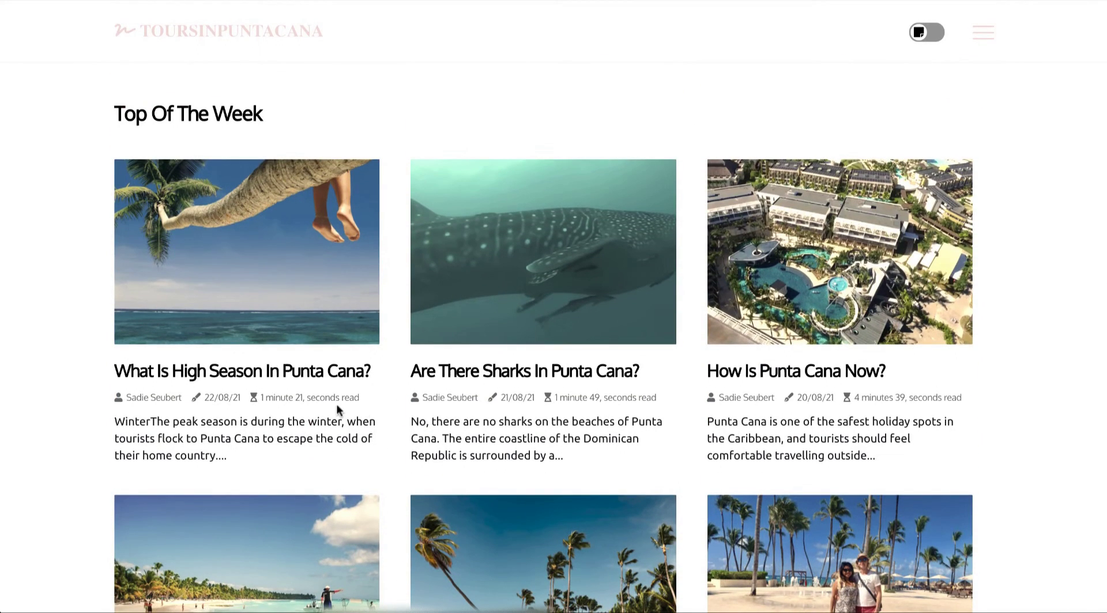
pyautogui.click(281, 377)
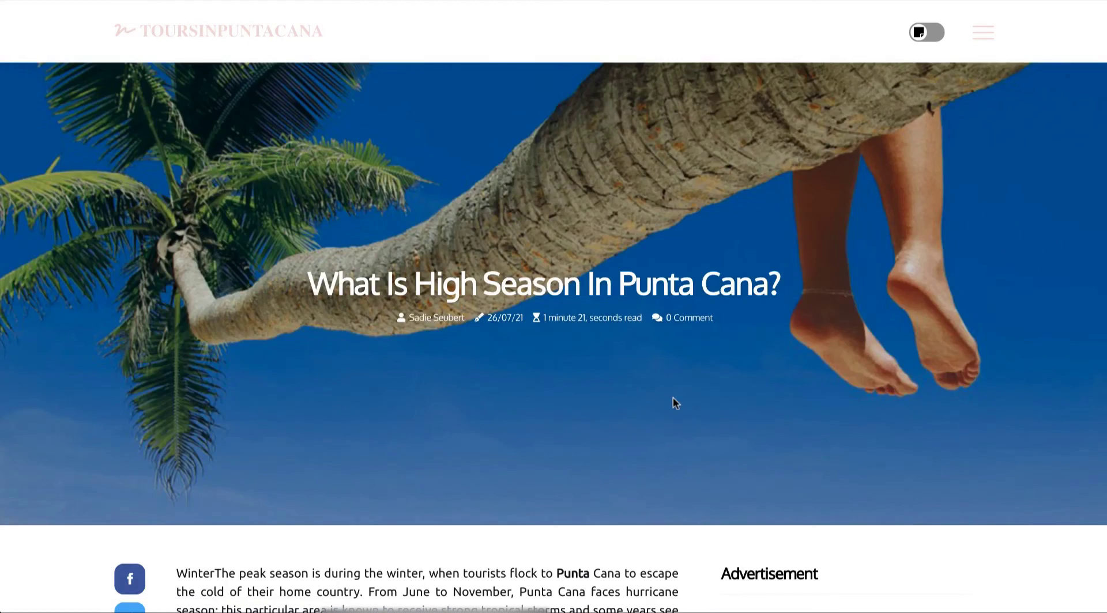
pyautogui.scroll(-10, 756, 431)
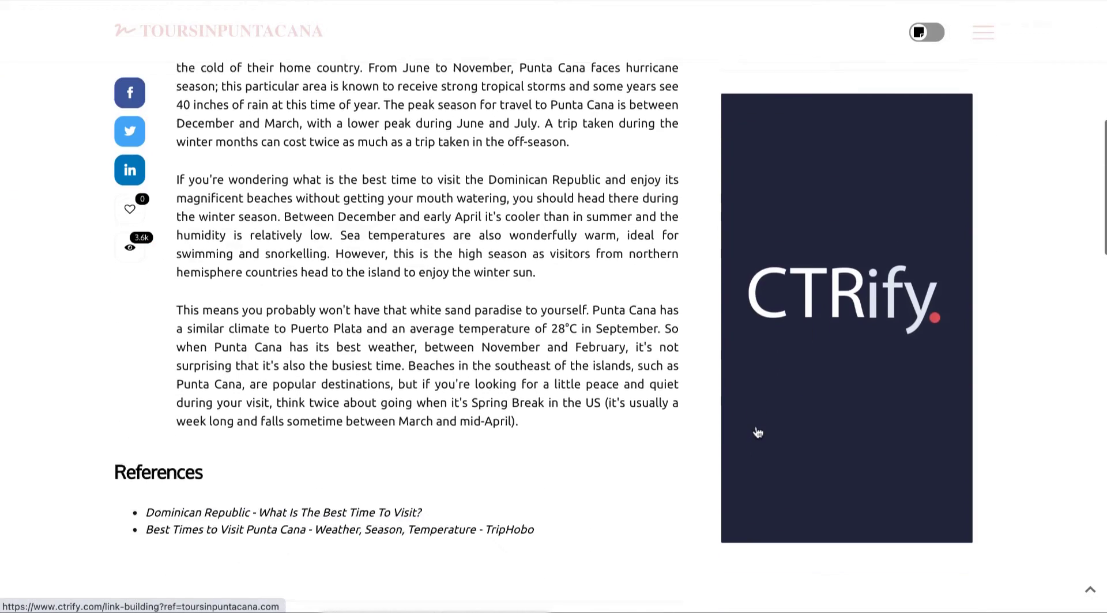
pyautogui.scroll(-5, 758, 432)
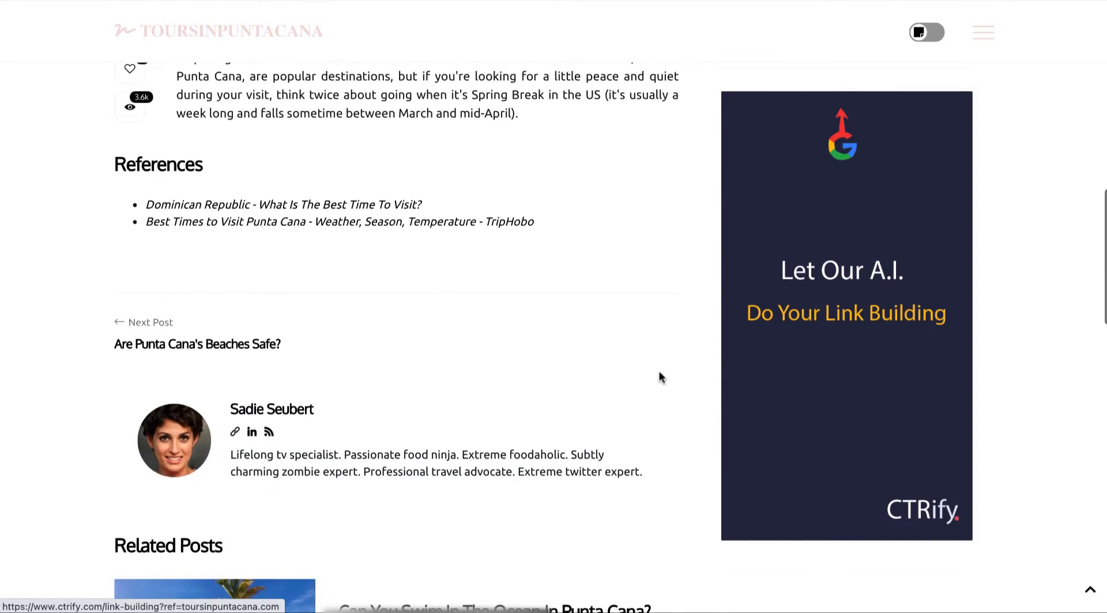
pyautogui.scroll(-6, 659, 374)
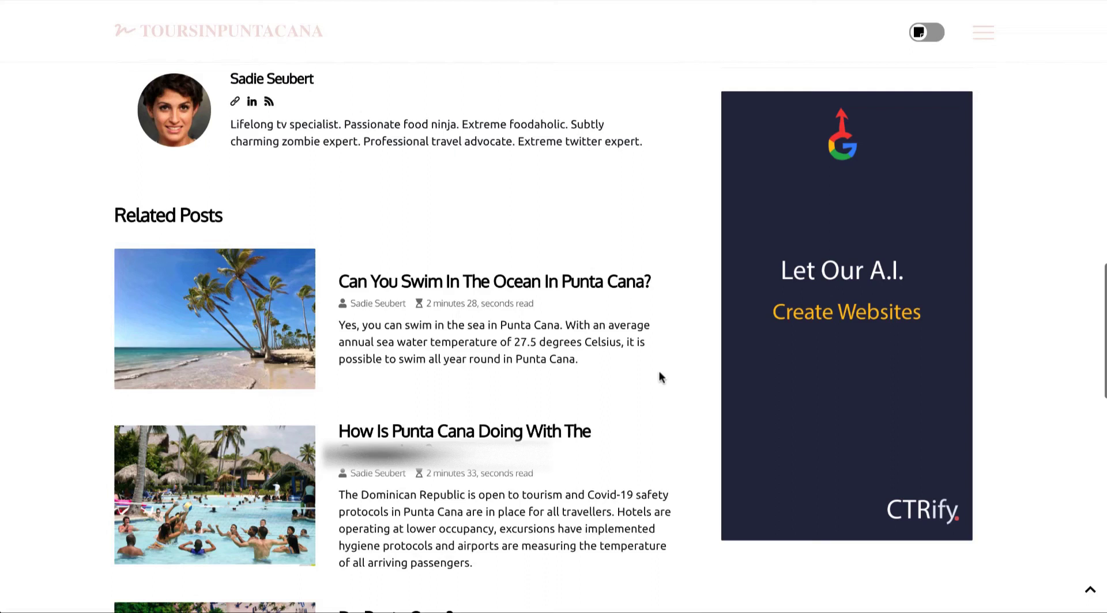
pyautogui.scroll(-8, 659, 372)
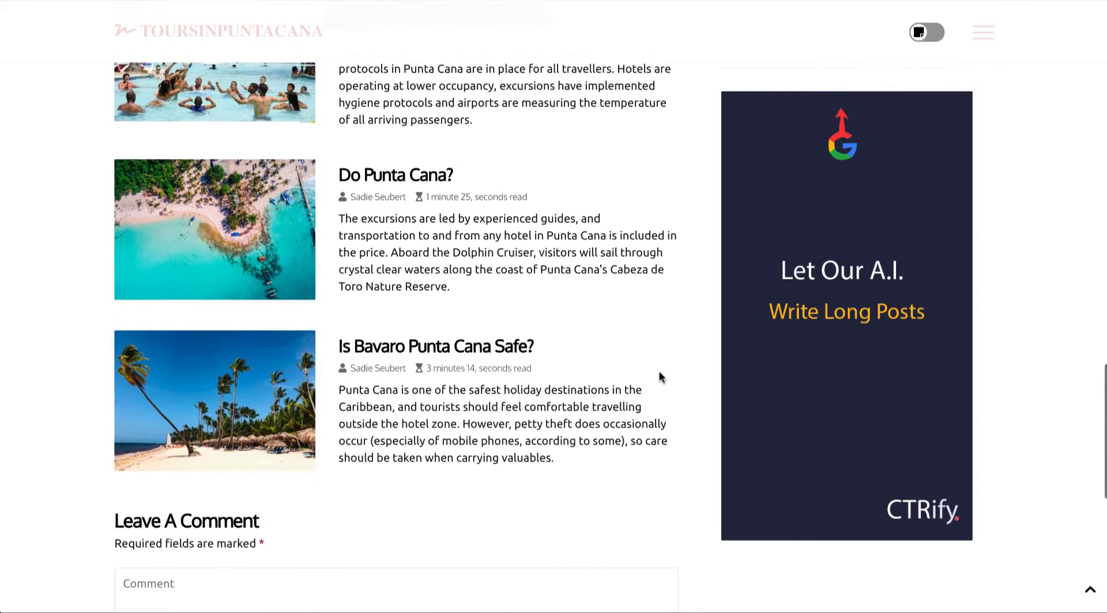
pyautogui.scroll(-5, 660, 376)
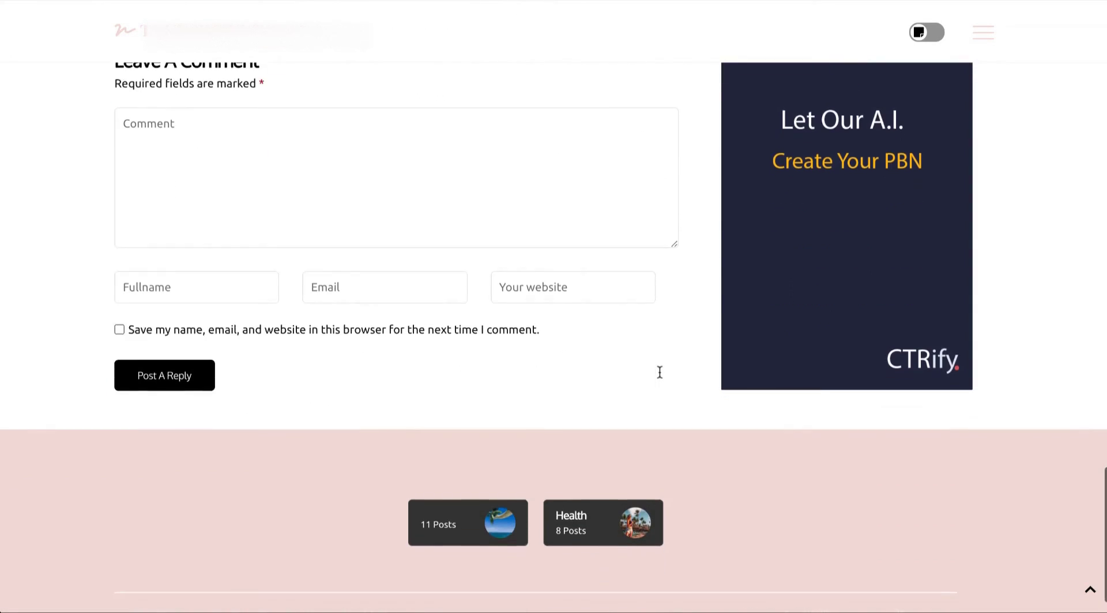
pyautogui.scroll(20, 659, 378)
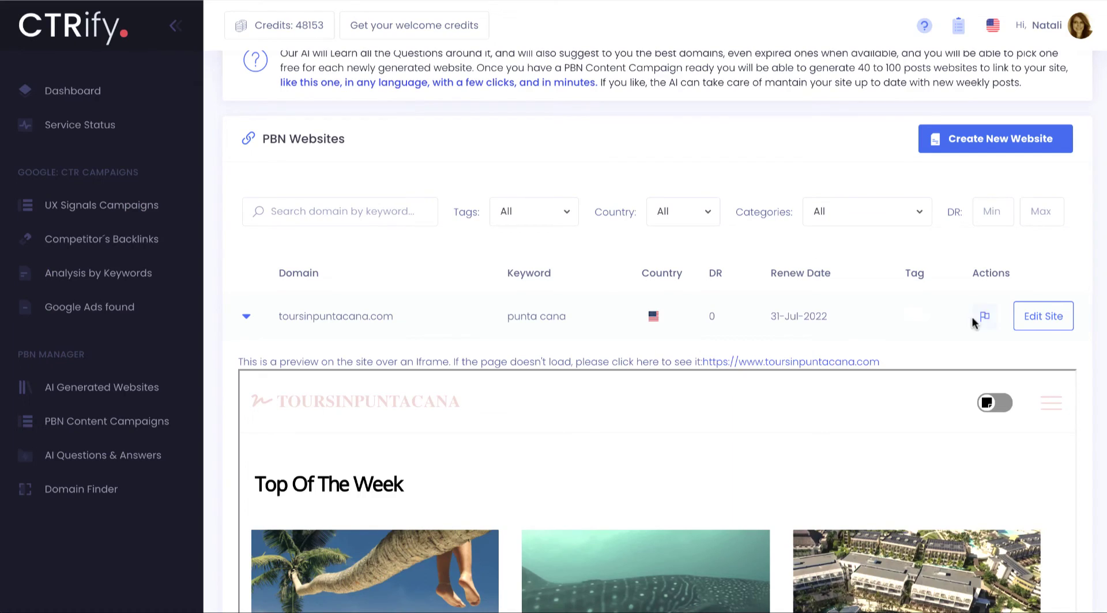
# Step: Collapse the preview of toursinpuntacana.com in CTRify, open the site for editing and look through its list of posts
pyautogui.click(247, 319)
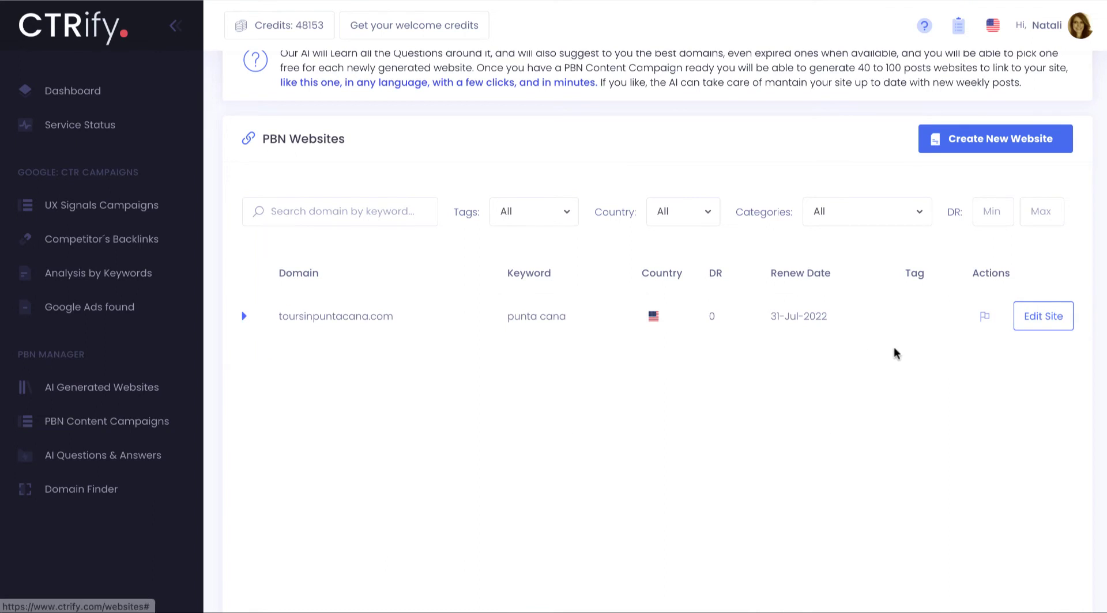
pyautogui.click(1036, 324)
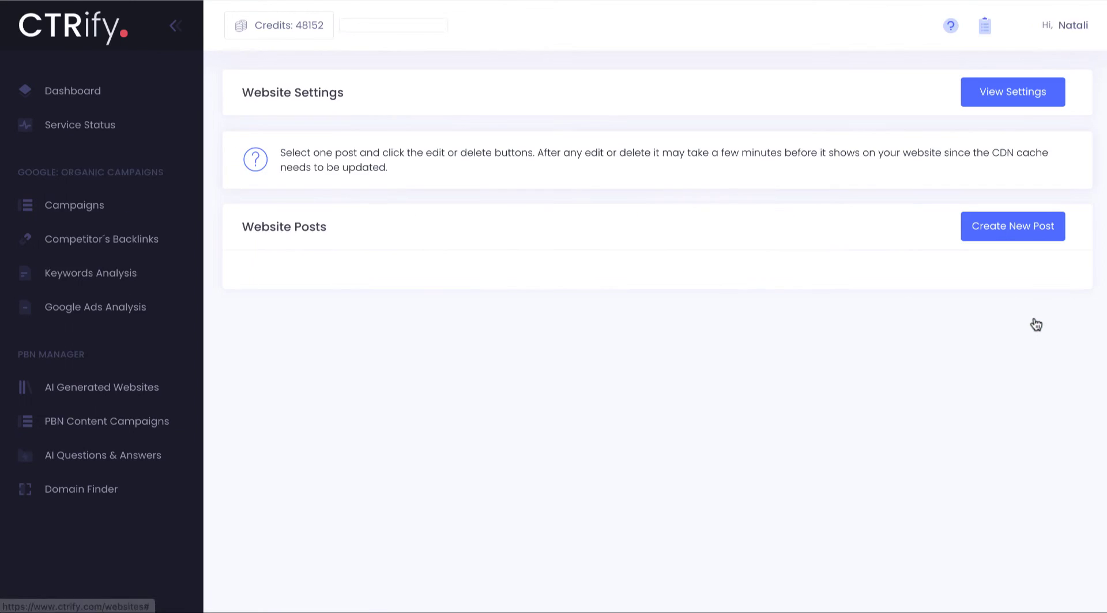
pyautogui.scroll(-6, 848, 442)
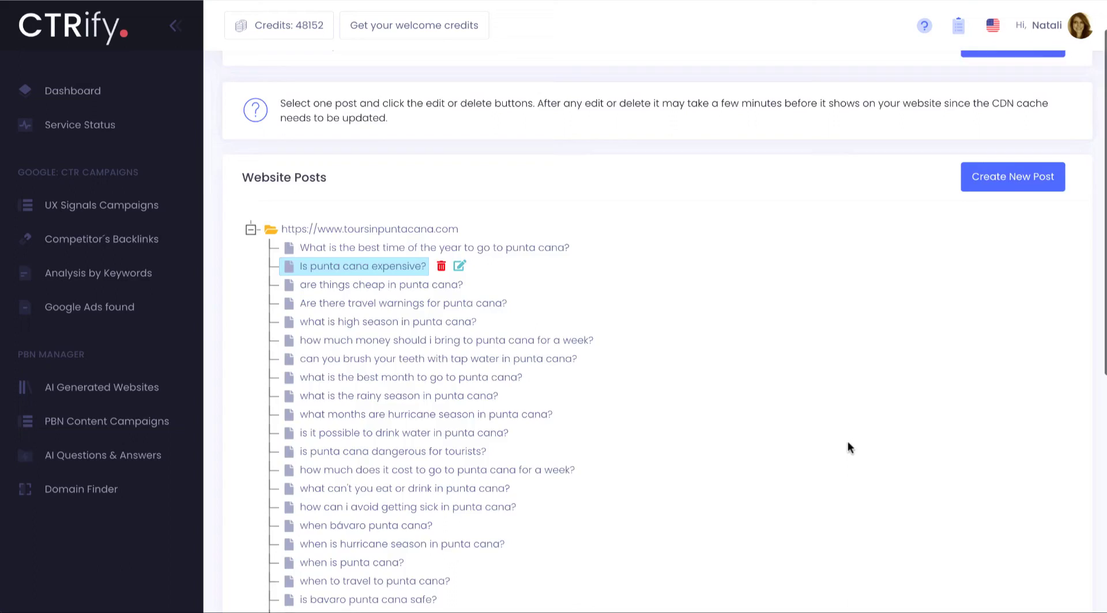
pyautogui.scroll(4, 848, 441)
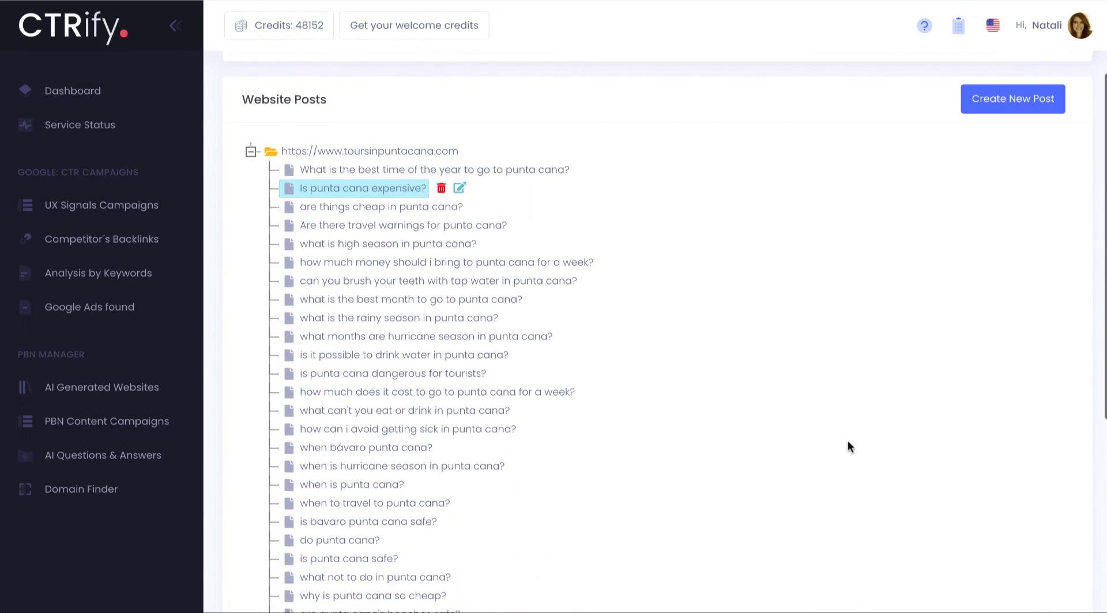
pyautogui.scroll(-6, 847, 441)
pyautogui.scroll(8, 848, 441)
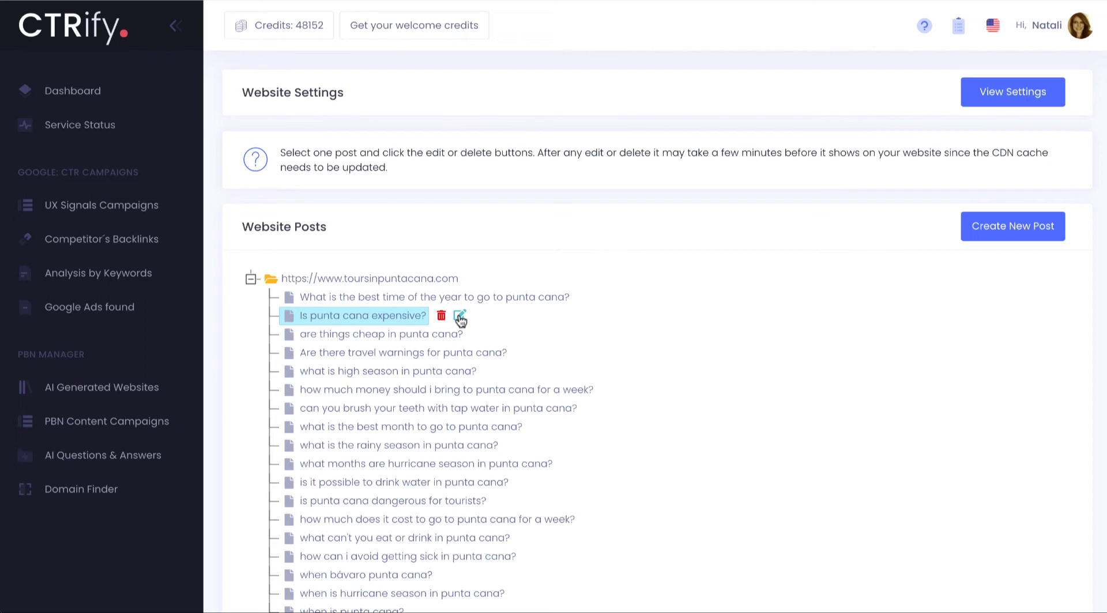
# Step: Open the post "Is punta cana expensive?" for editing and examine its text, main keywords, SEO fields, tags and image
pyautogui.click(459, 317)
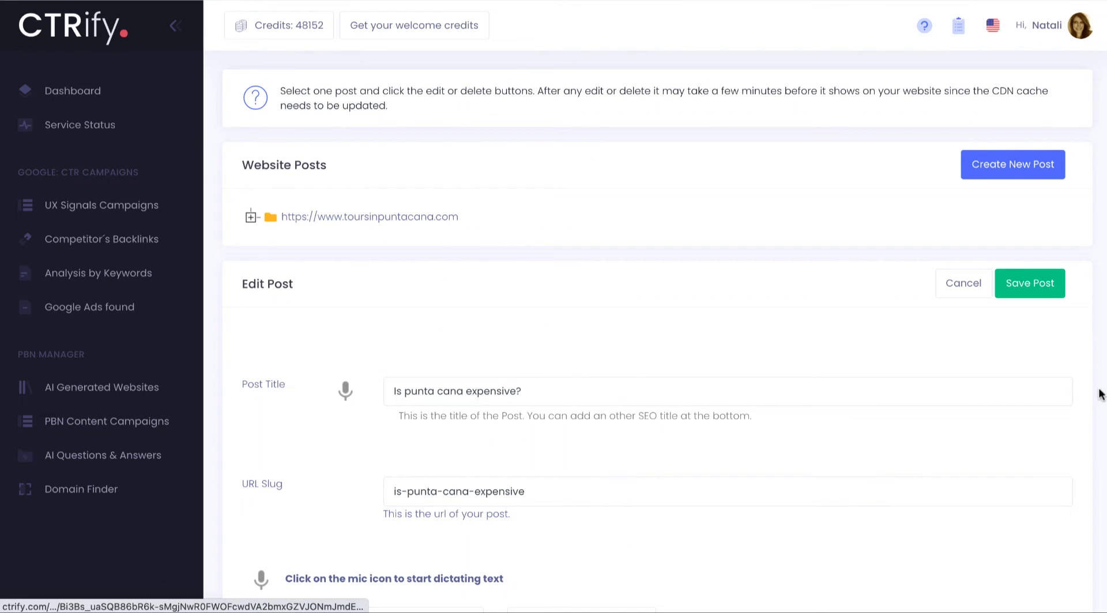
pyautogui.scroll(-8, 1094, 469)
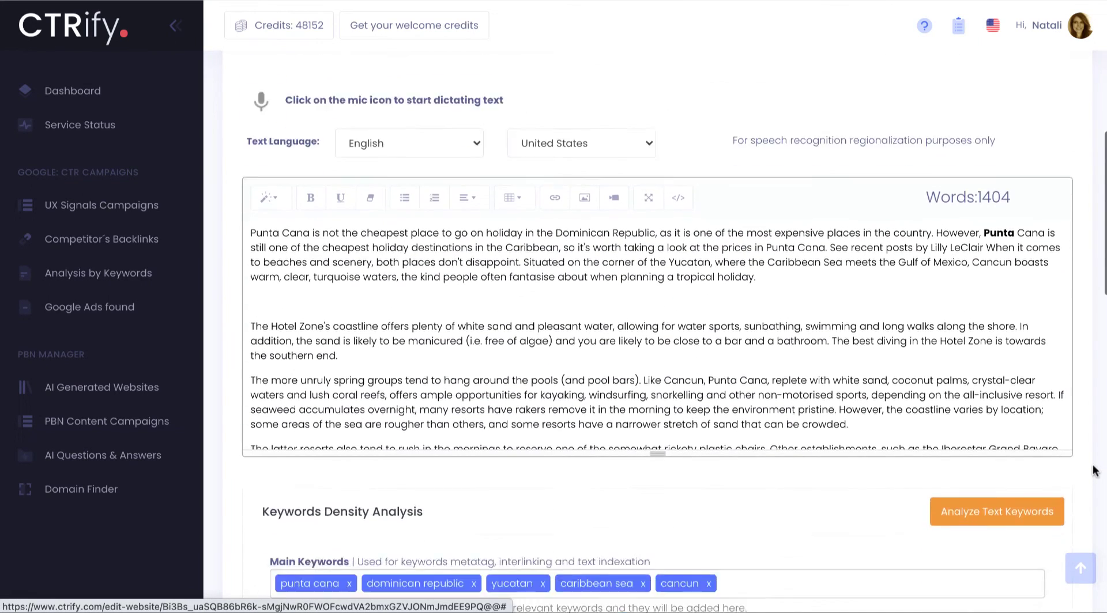
pyautogui.scroll(-3, 1094, 469)
pyautogui.scroll(2, 1090, 464)
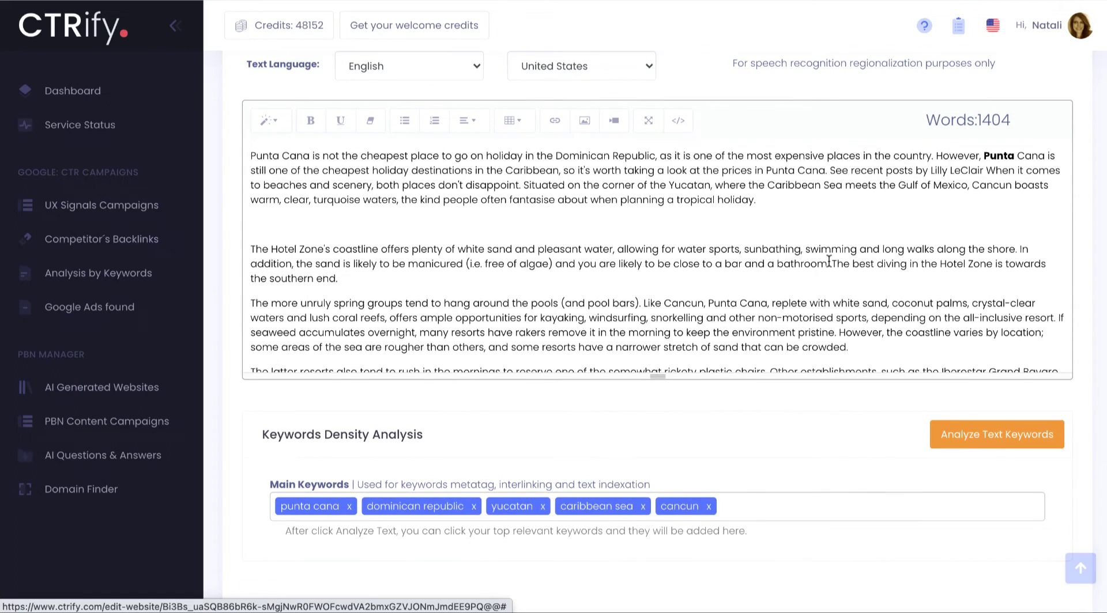
pyautogui.scroll(-10, 828, 262)
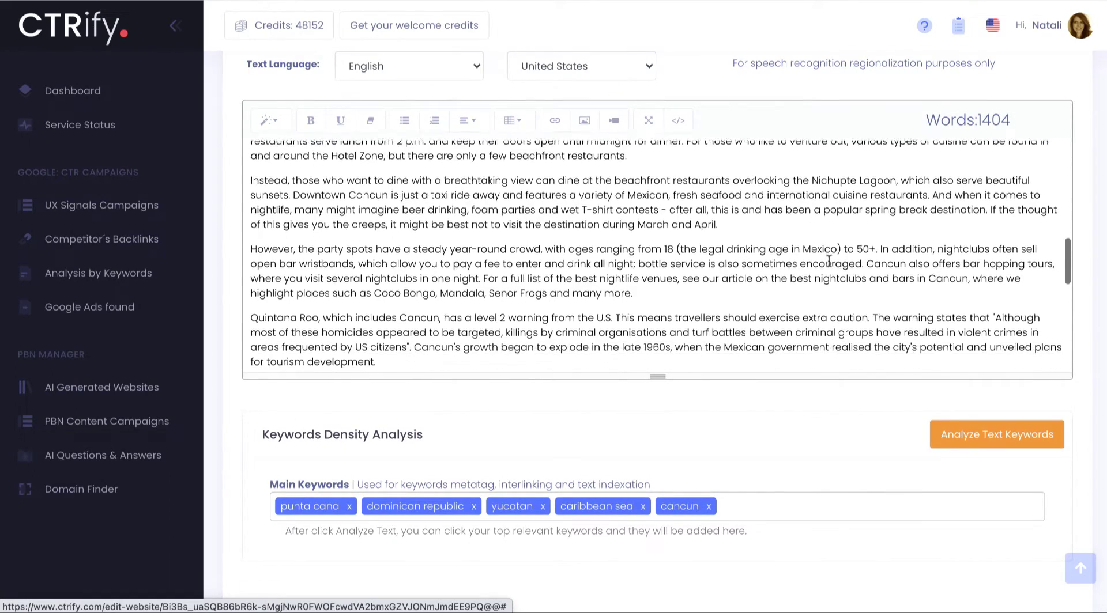
pyautogui.scroll(-10, 829, 263)
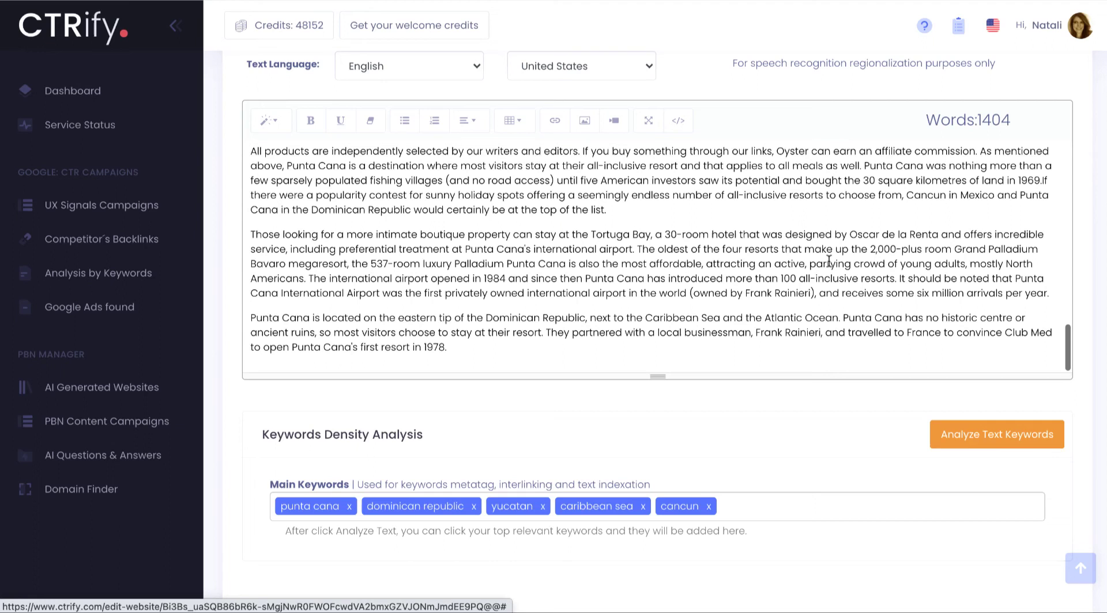
pyautogui.scroll(-7, 898, 475)
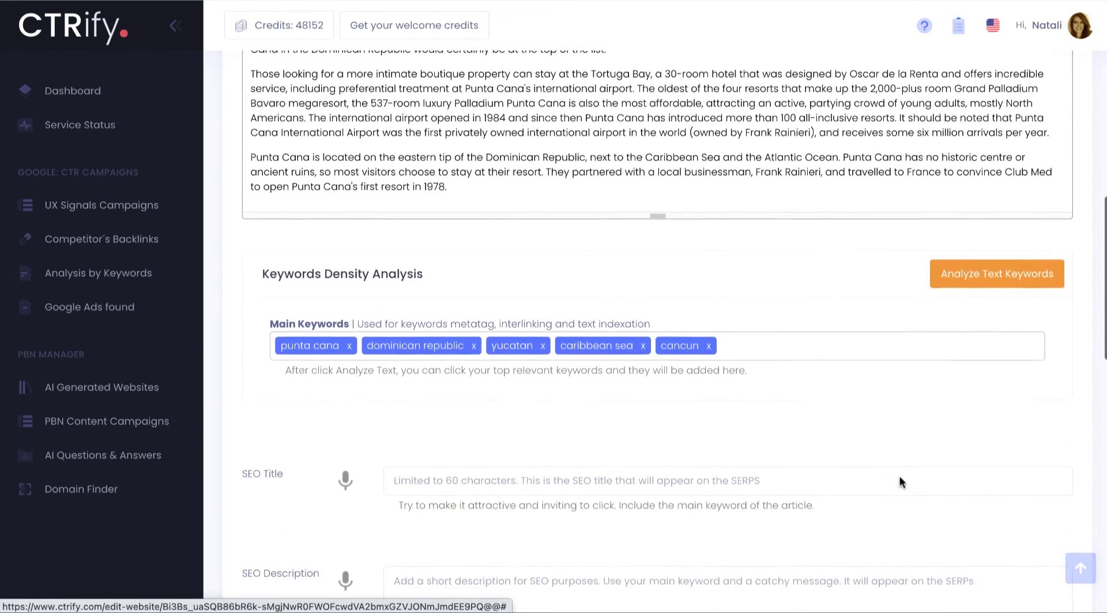
pyautogui.scroll(-8, 899, 480)
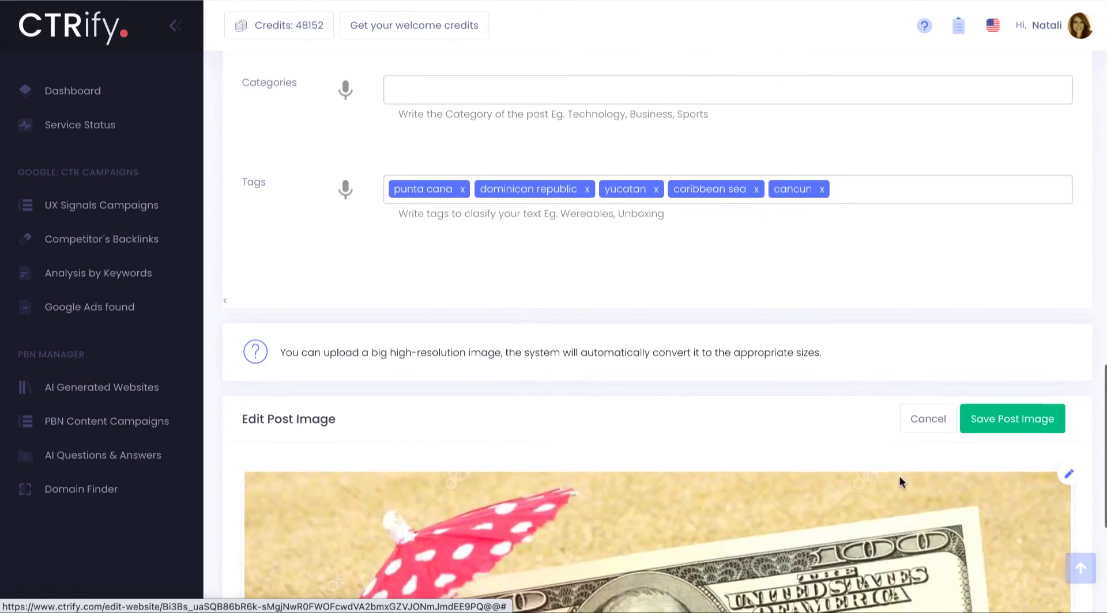
pyautogui.scroll(15, 900, 481)
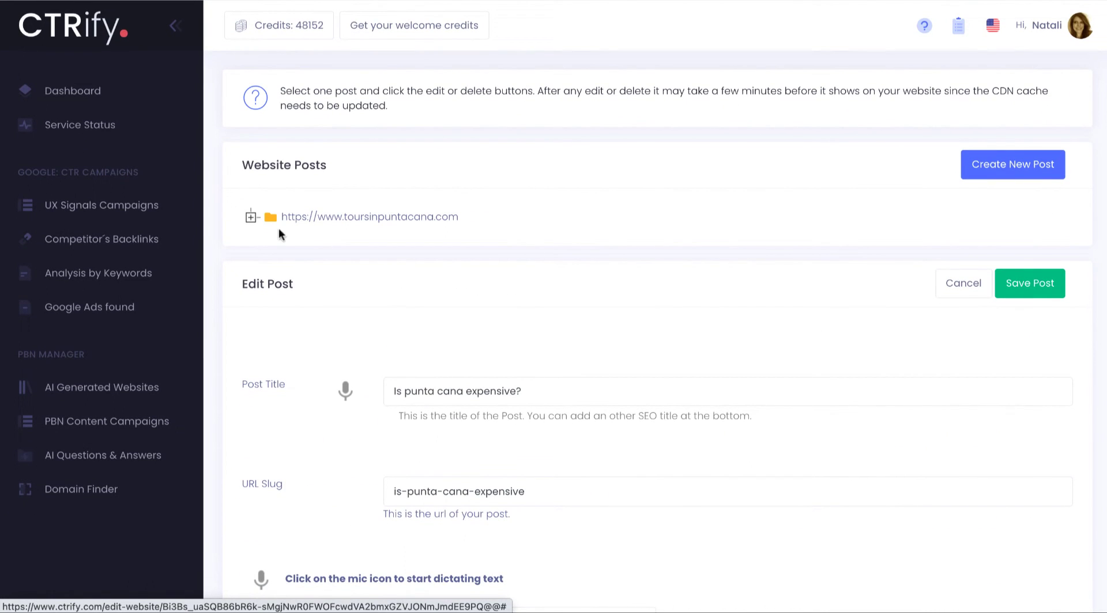
# Step: Open the post "what is high season in punta cana?" for editing and examine its text, main keywords and image
pyautogui.click(251, 218)
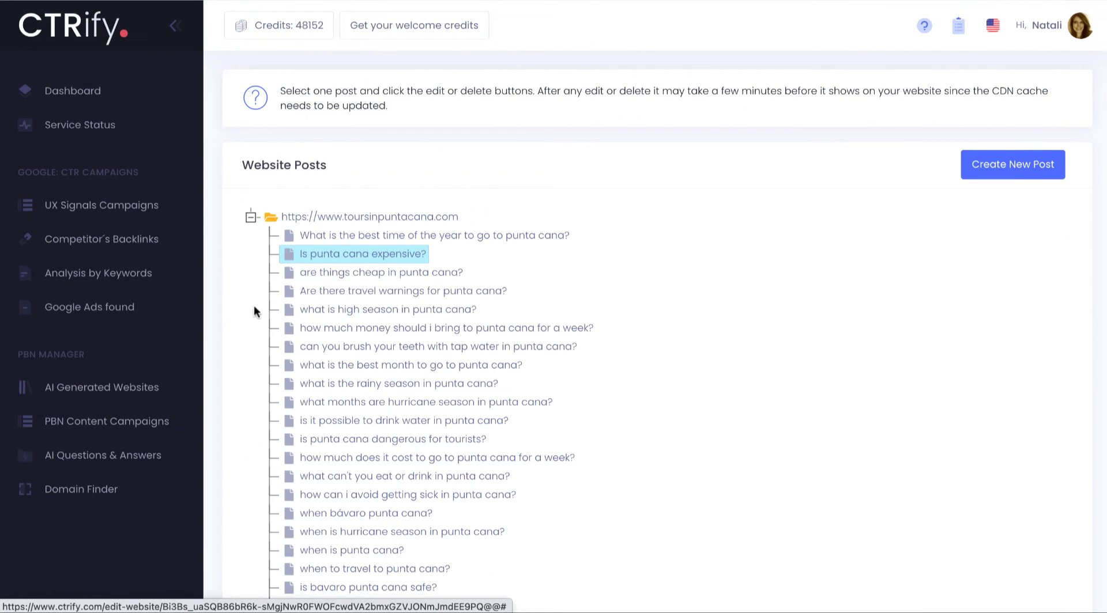
pyautogui.click(444, 310)
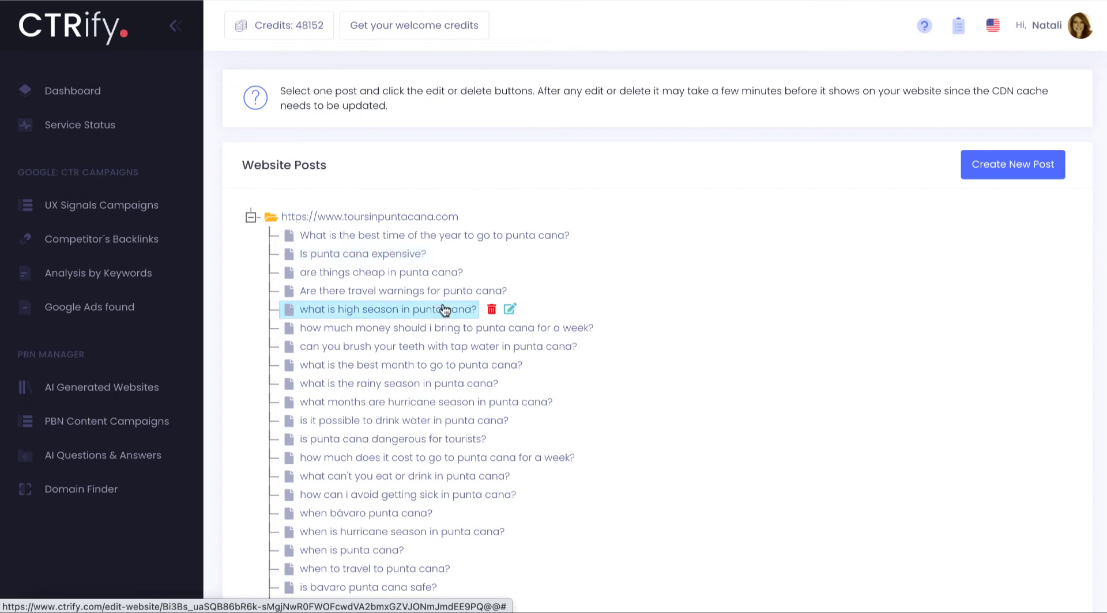
pyautogui.click(511, 310)
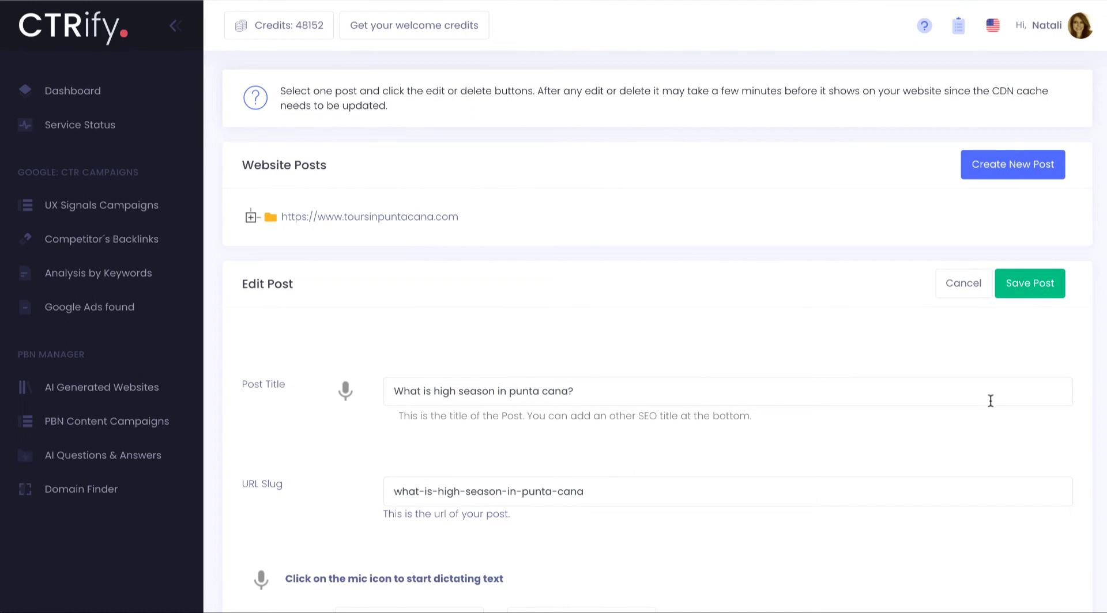
pyautogui.scroll(-10, 1097, 445)
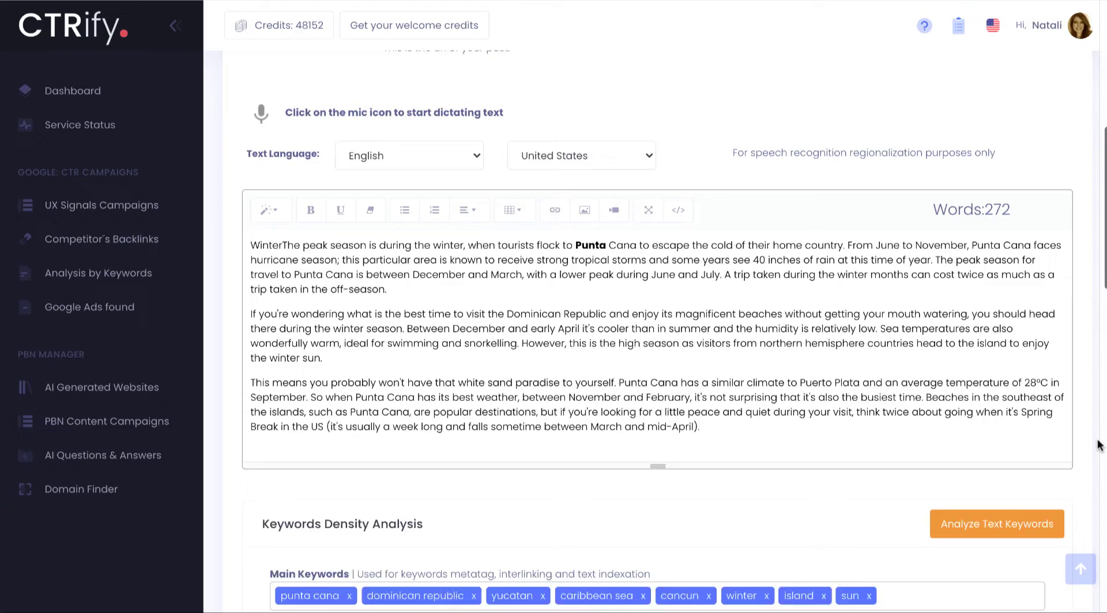
pyautogui.scroll(-1, 1097, 445)
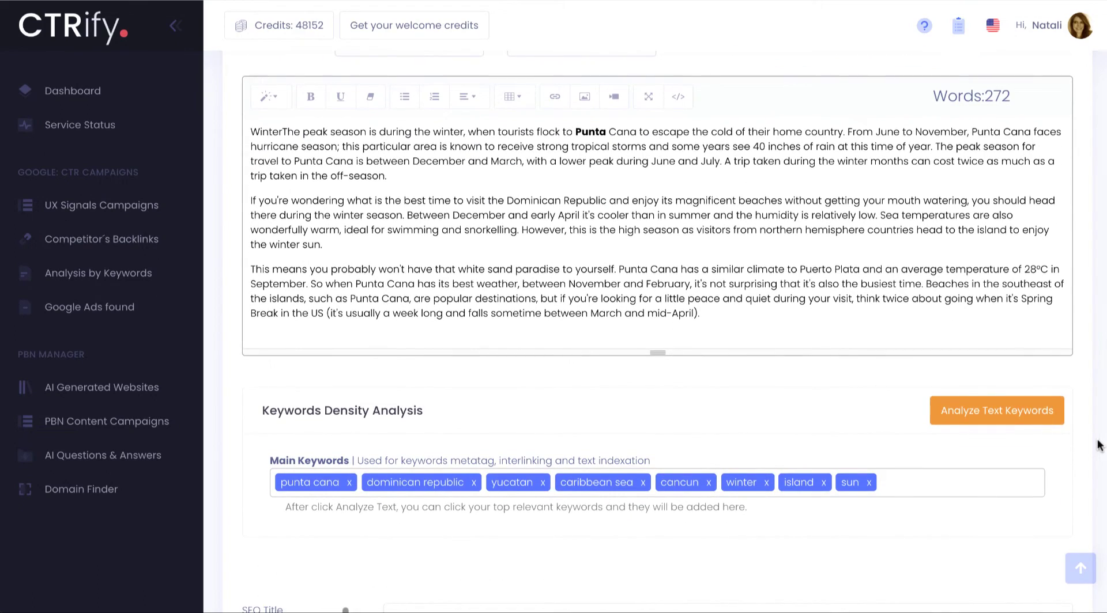
pyautogui.scroll(-12, 1097, 445)
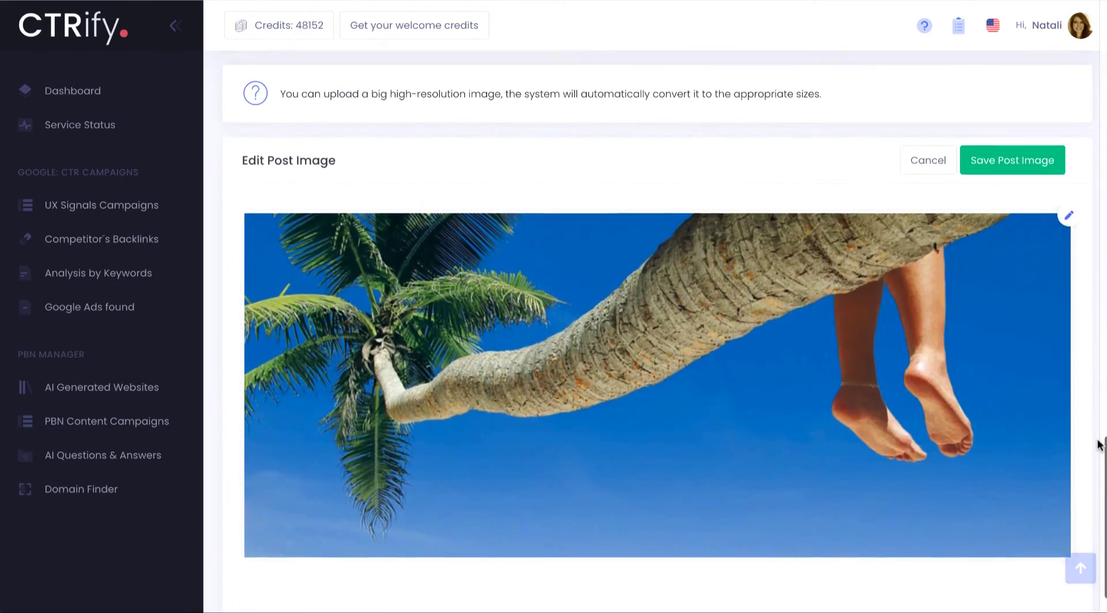
pyautogui.scroll(10, 1097, 445)
pyautogui.scroll(12, 1097, 445)
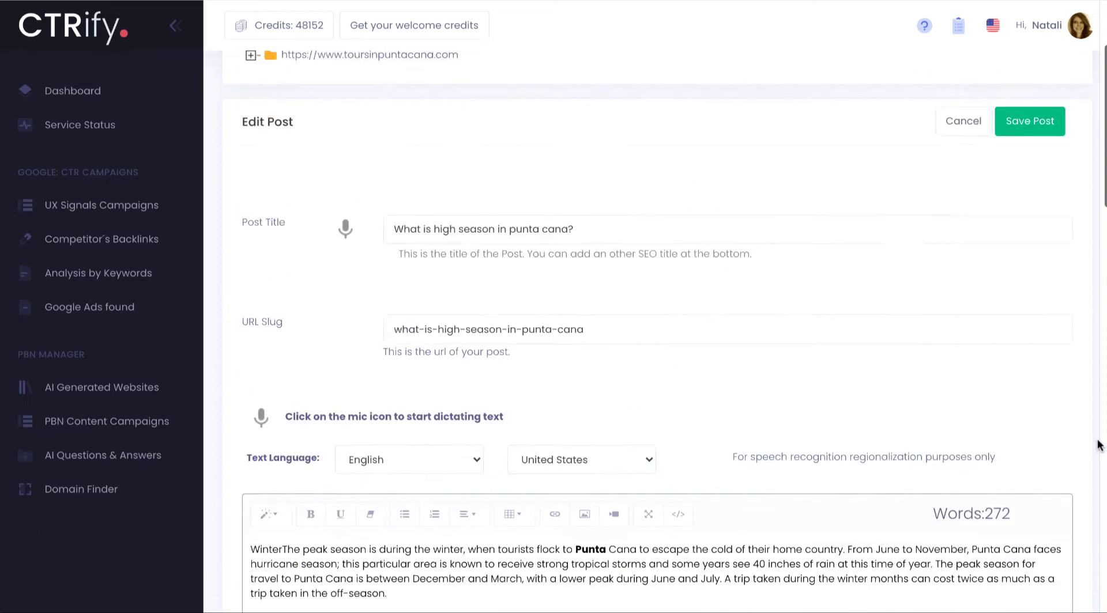
# Step: Create a new post titled "Discover the best hotels in Punta Cana" and generate its AI content from the title, accepting the credit charge
pyautogui.click(957, 173)
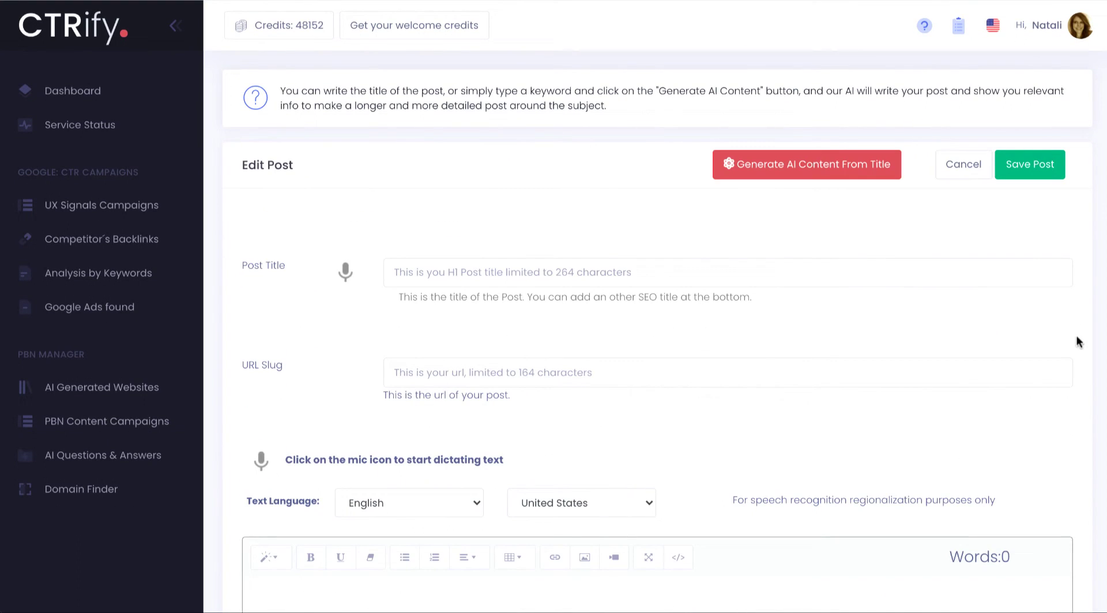
pyautogui.click(440, 271)
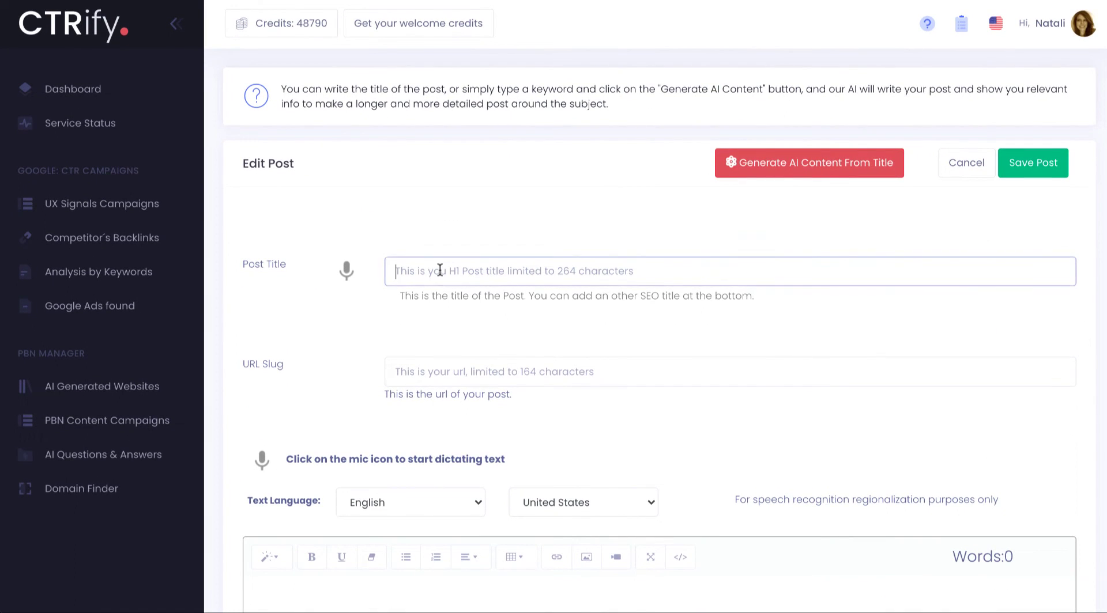
pyautogui.write('D')
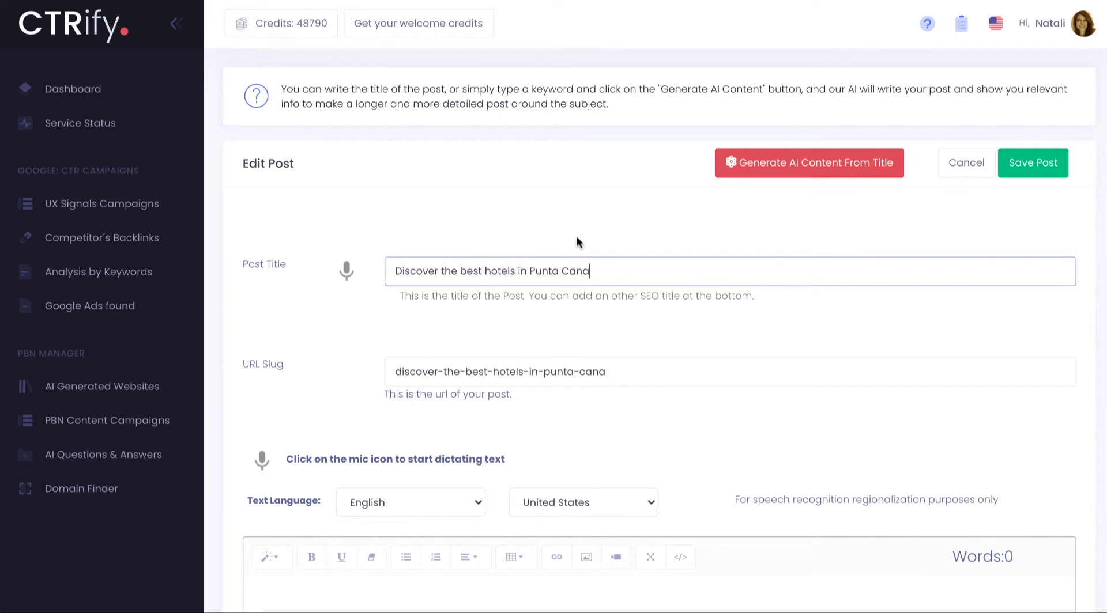
pyautogui.click(730, 215)
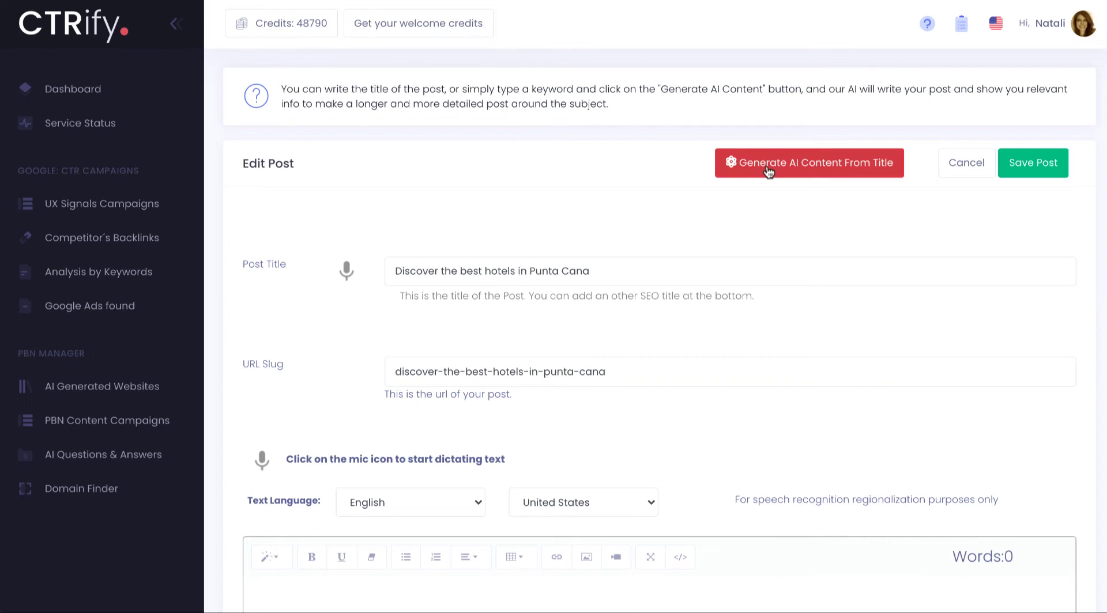
pyautogui.click(768, 167)
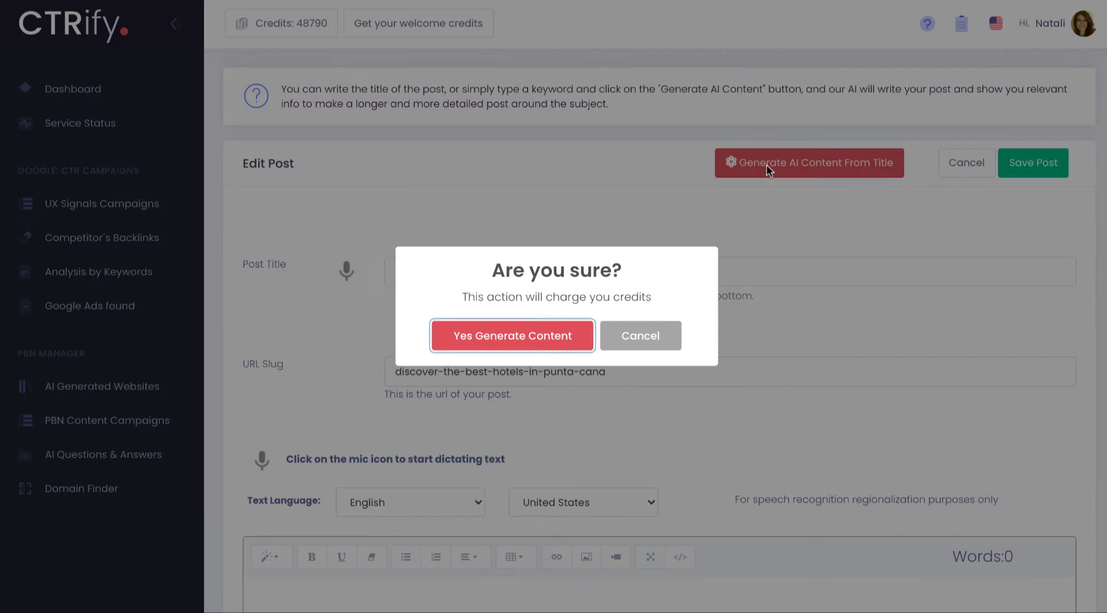
pyautogui.click(519, 352)
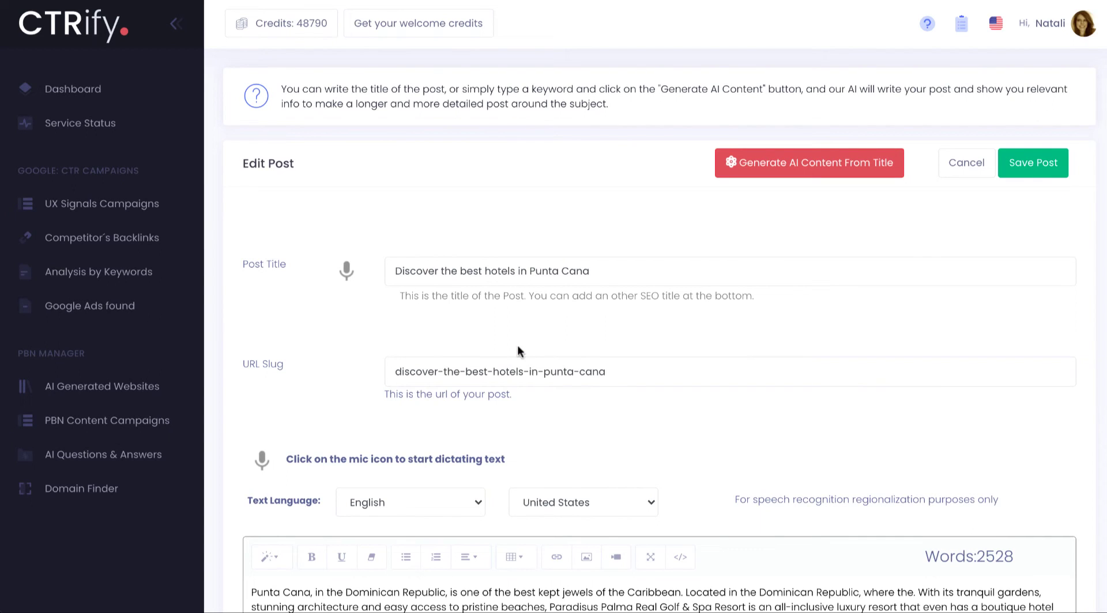
# Step: Examine the AI-generated text of the post "Discover the best hotels in Punta Cana" from its introduction to its last section
pyautogui.scroll(-3, 981, 407)
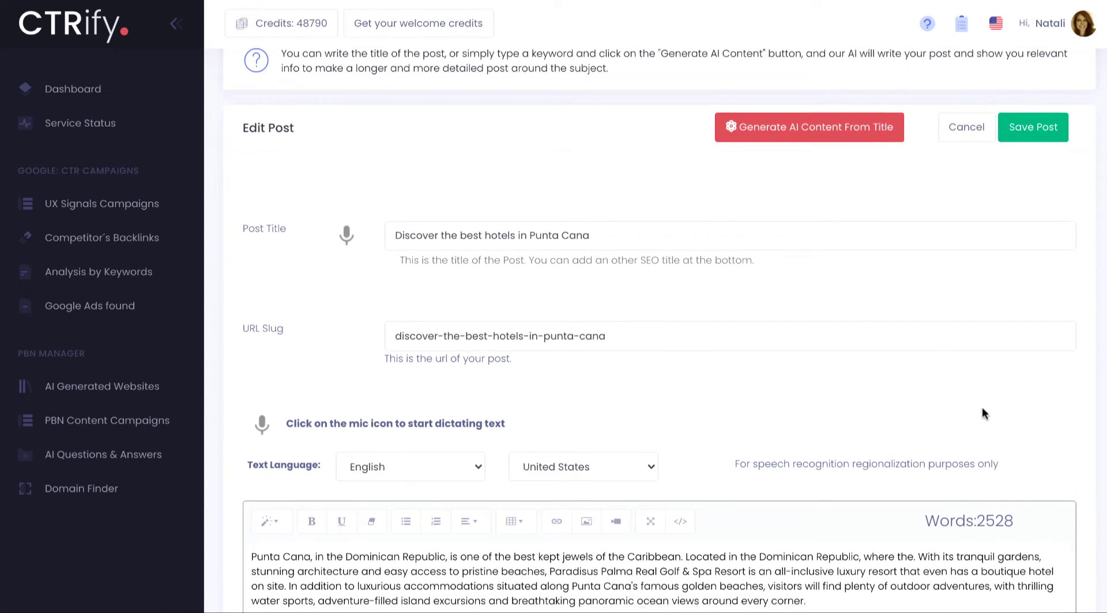
pyautogui.scroll(-5, 983, 407)
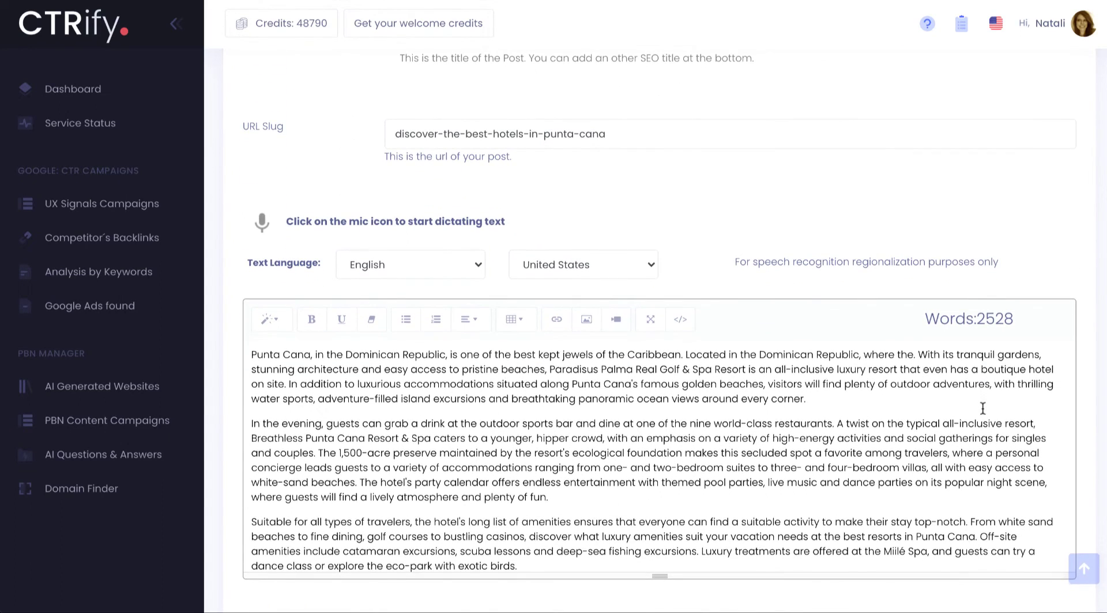
pyautogui.scroll(-4, 982, 407)
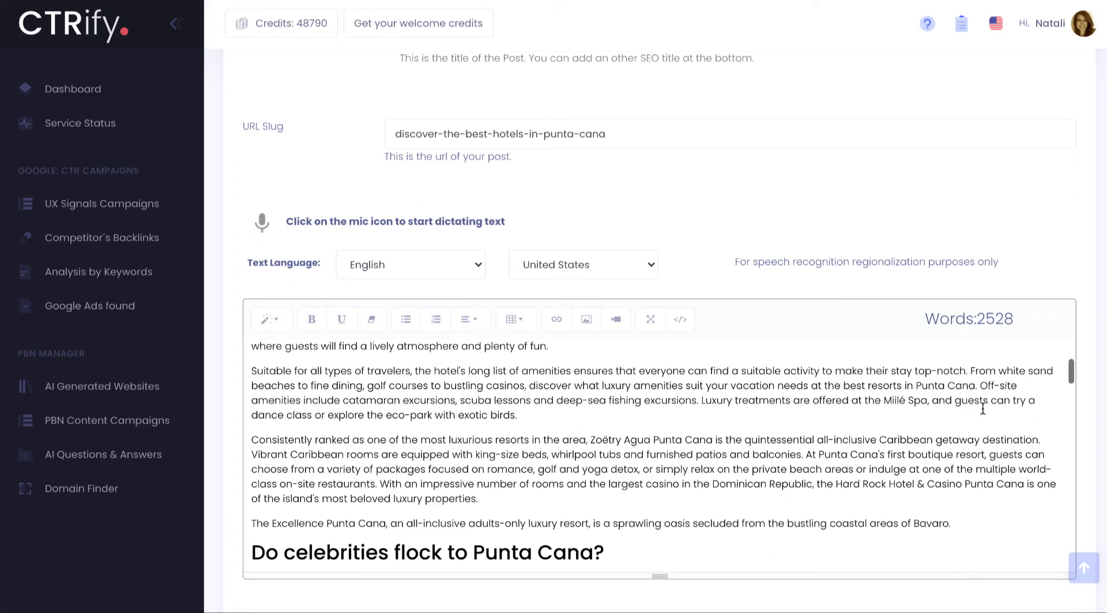
pyautogui.scroll(-3, 982, 408)
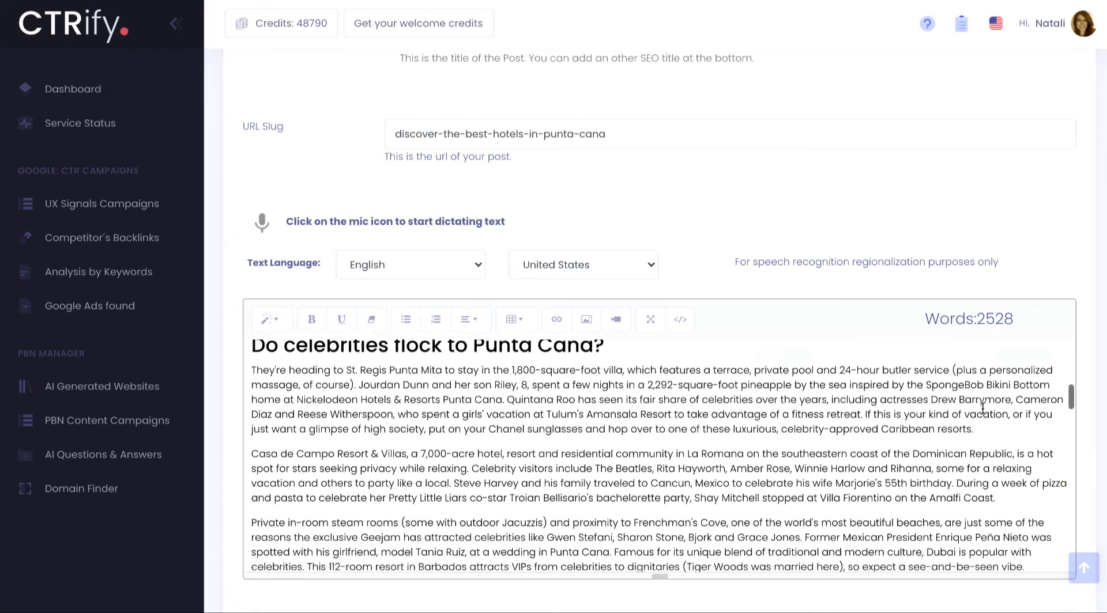
pyautogui.scroll(-3, 983, 407)
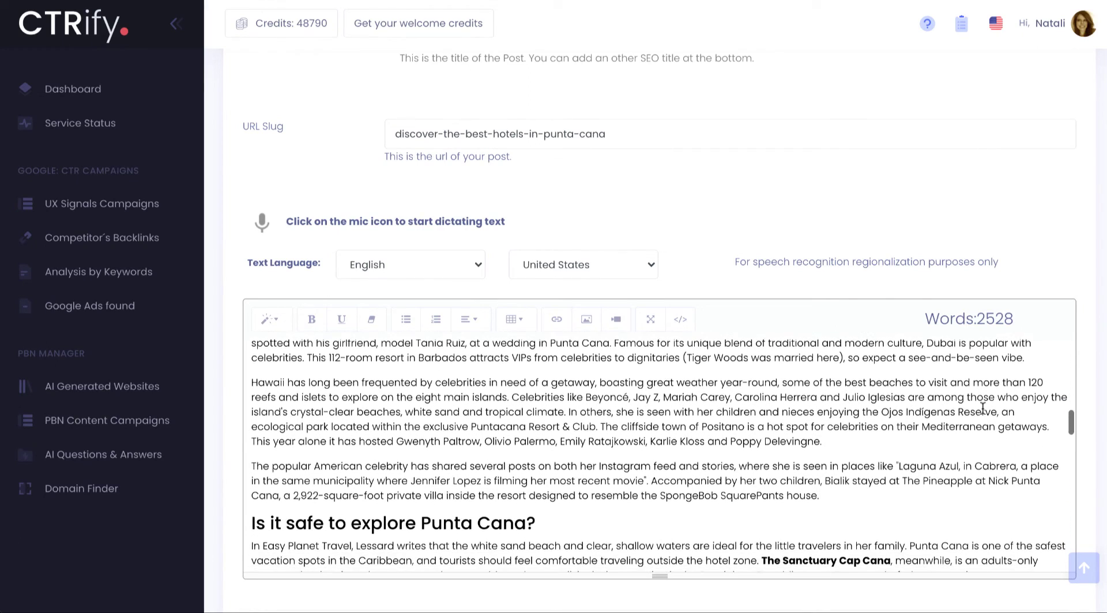
pyautogui.scroll(-6, 953, 476)
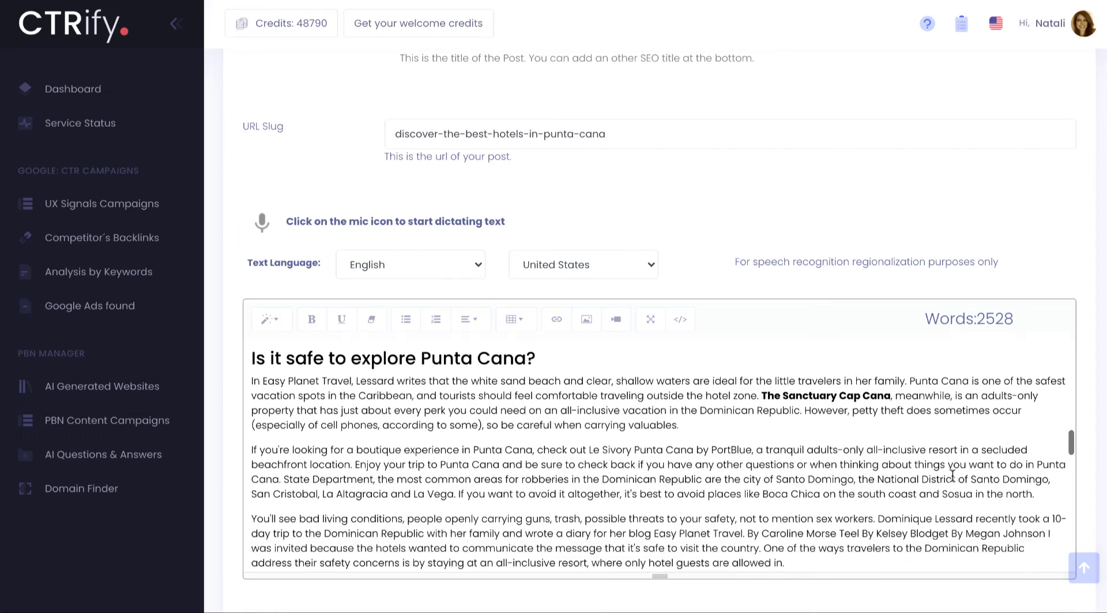
pyautogui.scroll(-5, 952, 476)
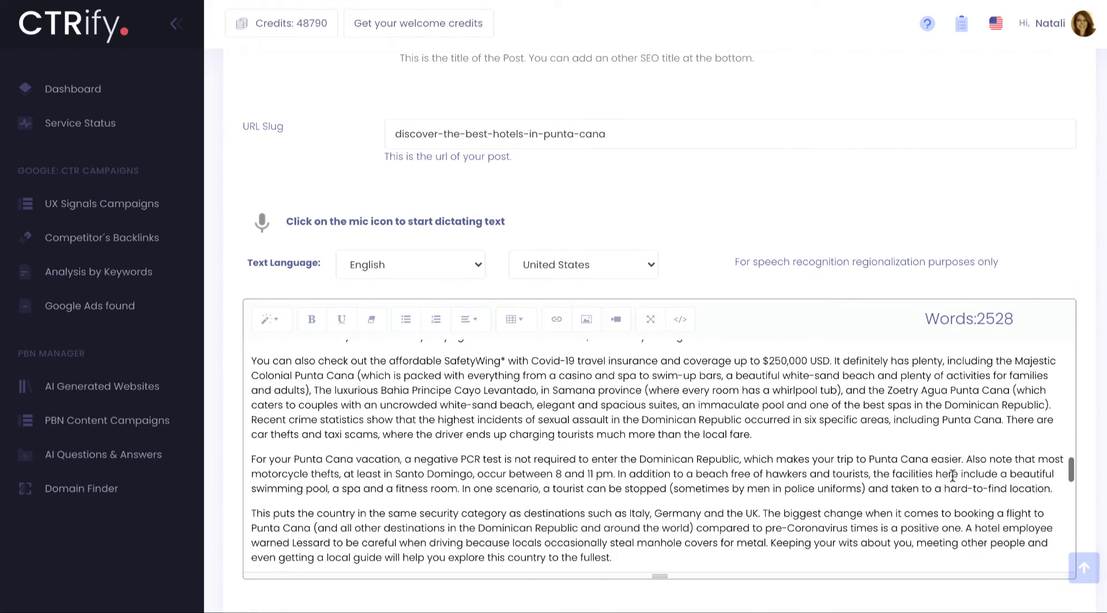
pyautogui.scroll(-5, 953, 477)
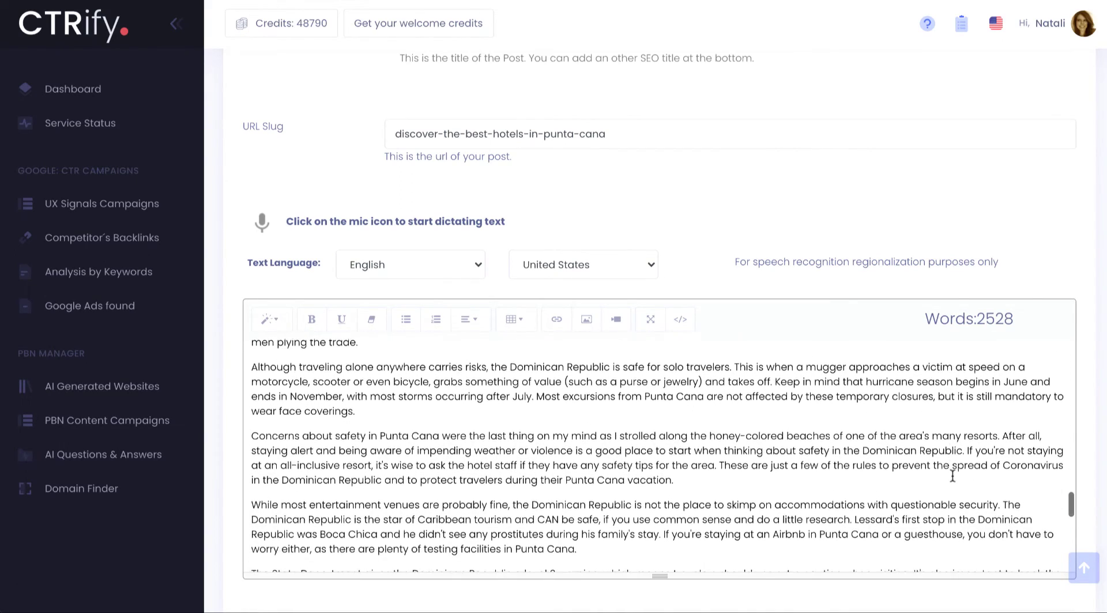
pyautogui.scroll(-5, 952, 476)
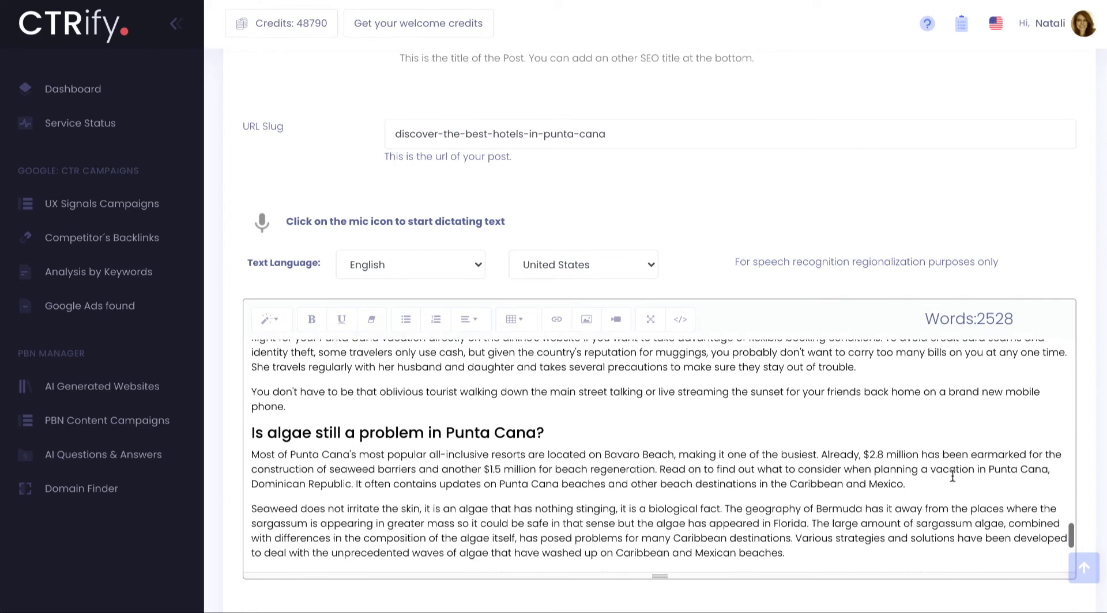
pyautogui.scroll(-4, 952, 477)
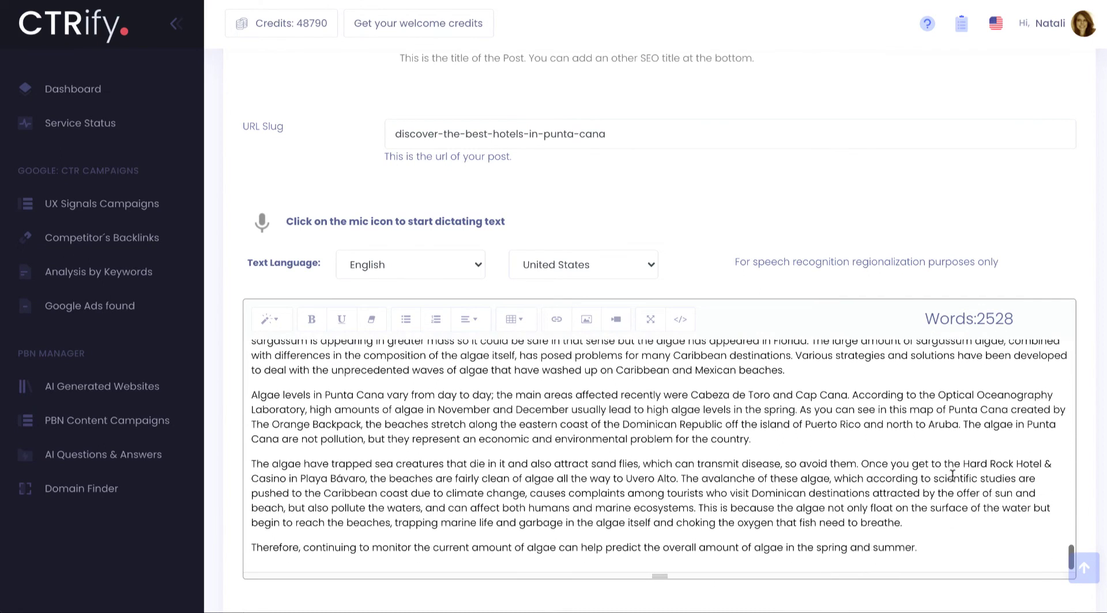
# Step: Look through the suggested post images and choose the one with the palm-lined pool, thatched roofs and beach behind it
pyautogui.scroll(-10, 1089, 479)
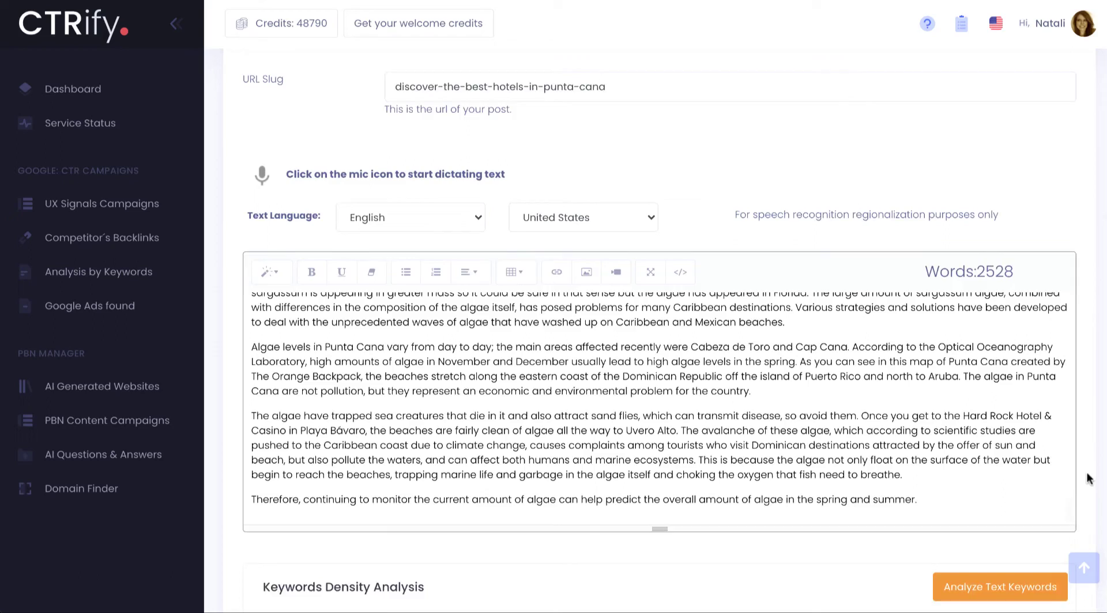
pyautogui.scroll(-8, 1089, 479)
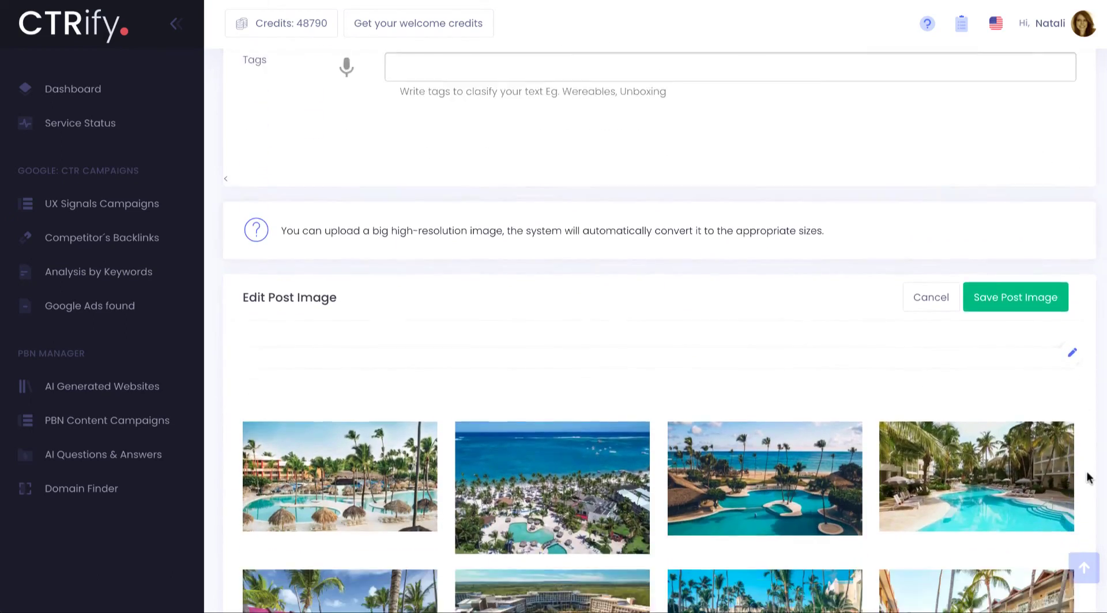
pyautogui.scroll(-4, 1088, 478)
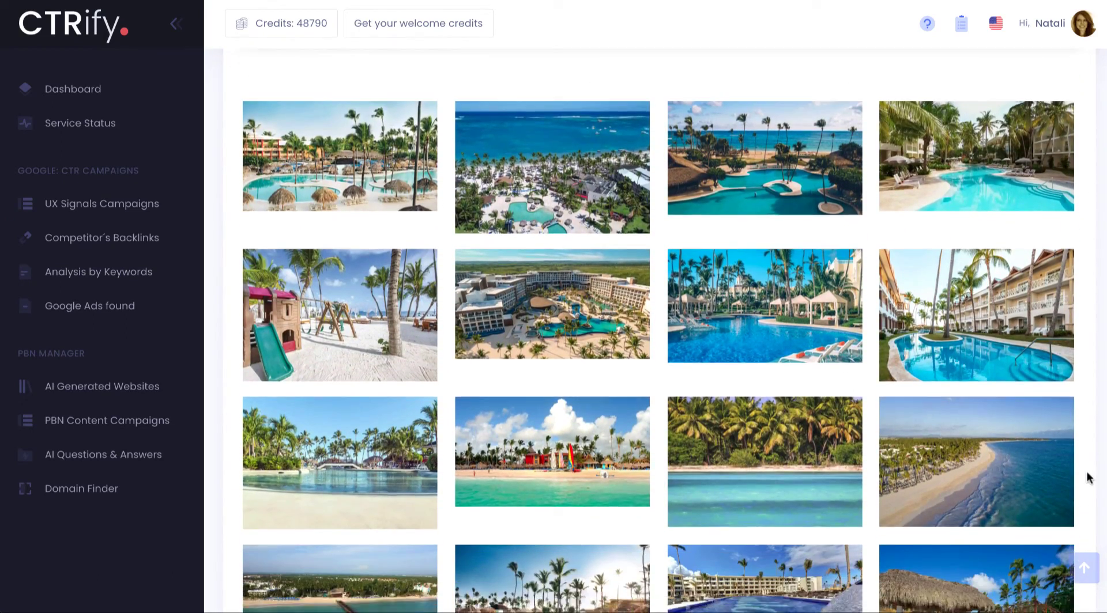
pyautogui.scroll(9, 808, 444)
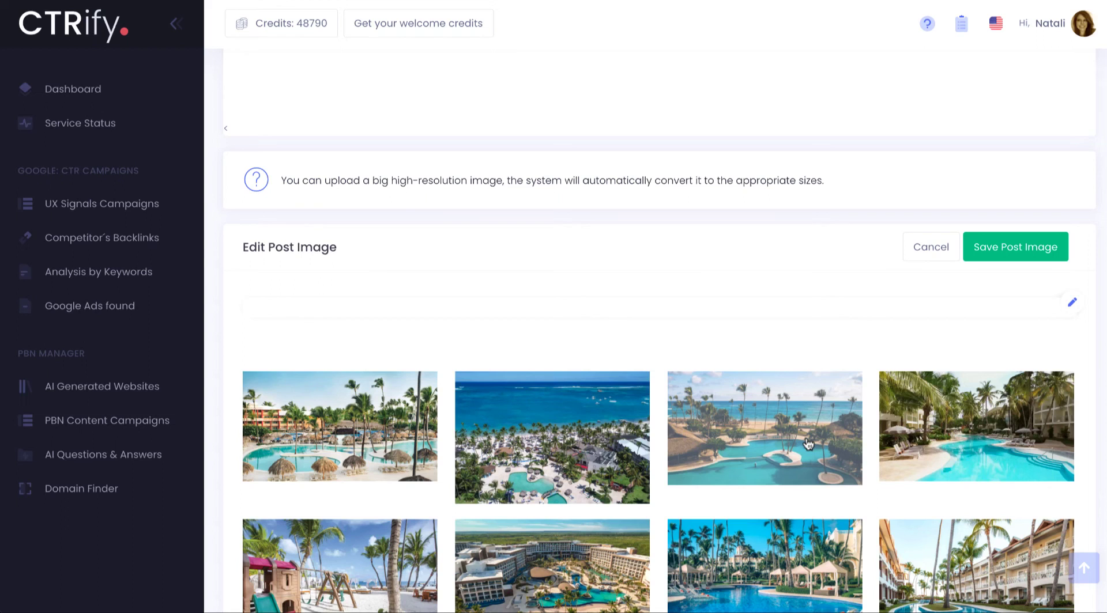
pyautogui.click(754, 435)
pyautogui.scroll(-5, 1102, 421)
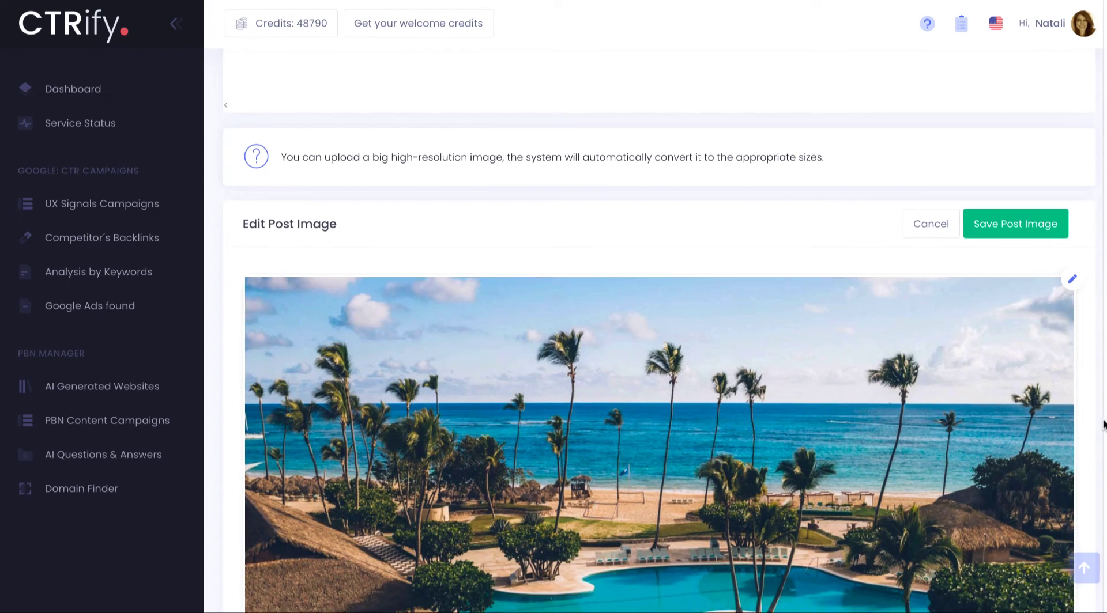
pyautogui.scroll(1, 1104, 423)
pyautogui.scroll(6, 1104, 424)
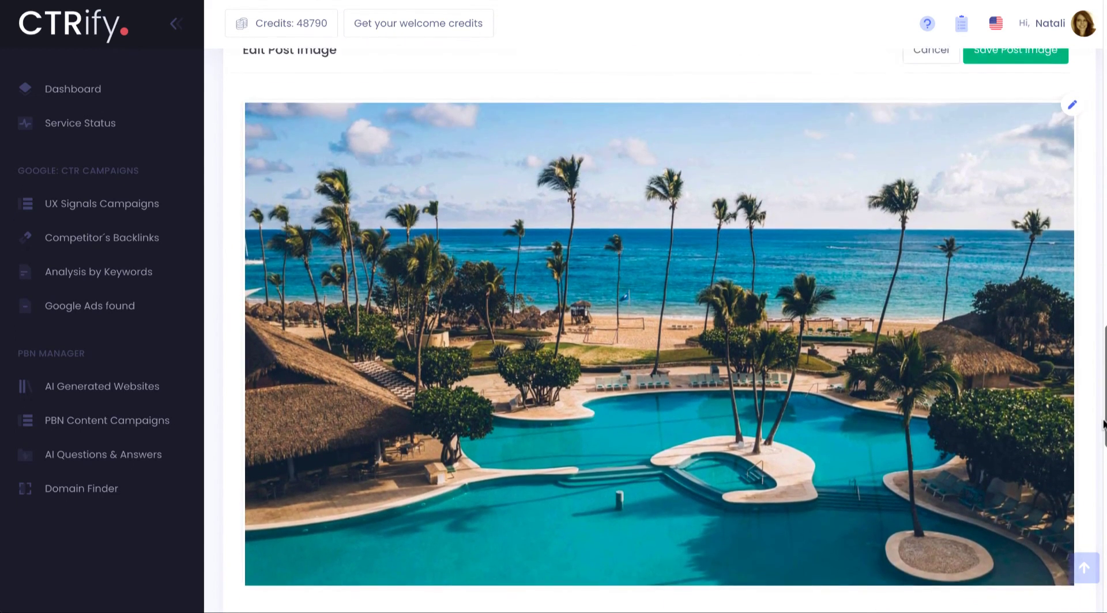
# Step: Run the keyword density analysis on the post text and look through the list of keywords
pyautogui.scroll(7, 1103, 425)
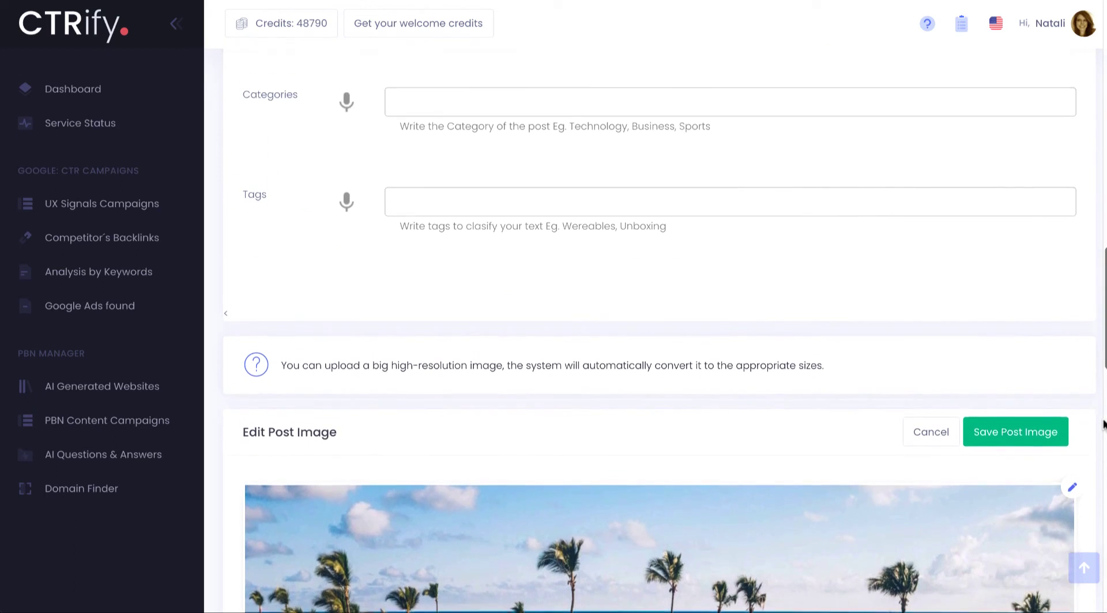
pyautogui.scroll(5, 1104, 425)
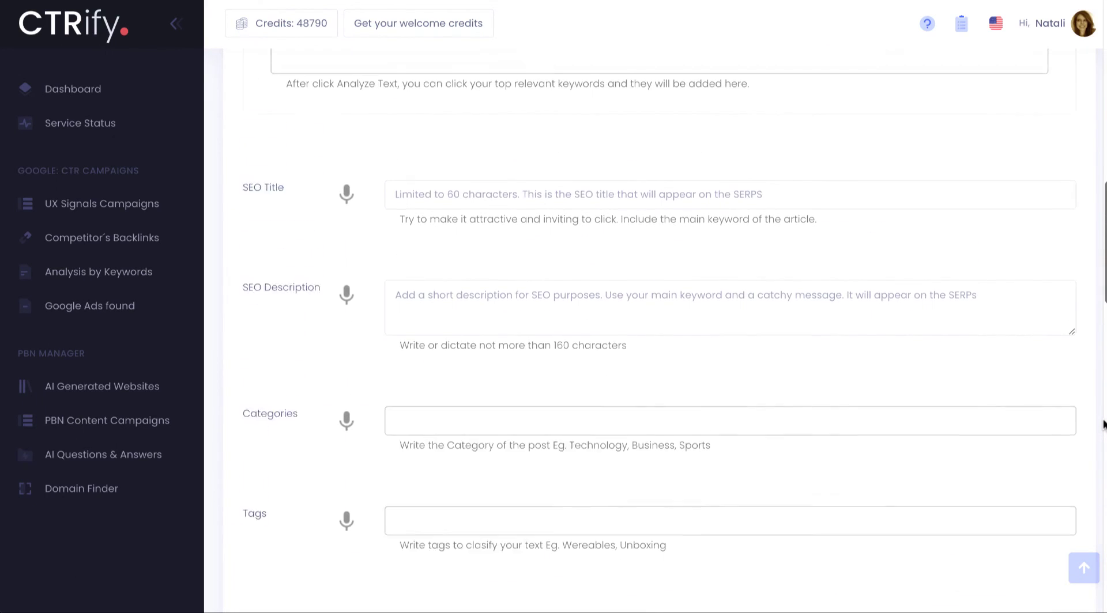
pyautogui.scroll(2, 1103, 425)
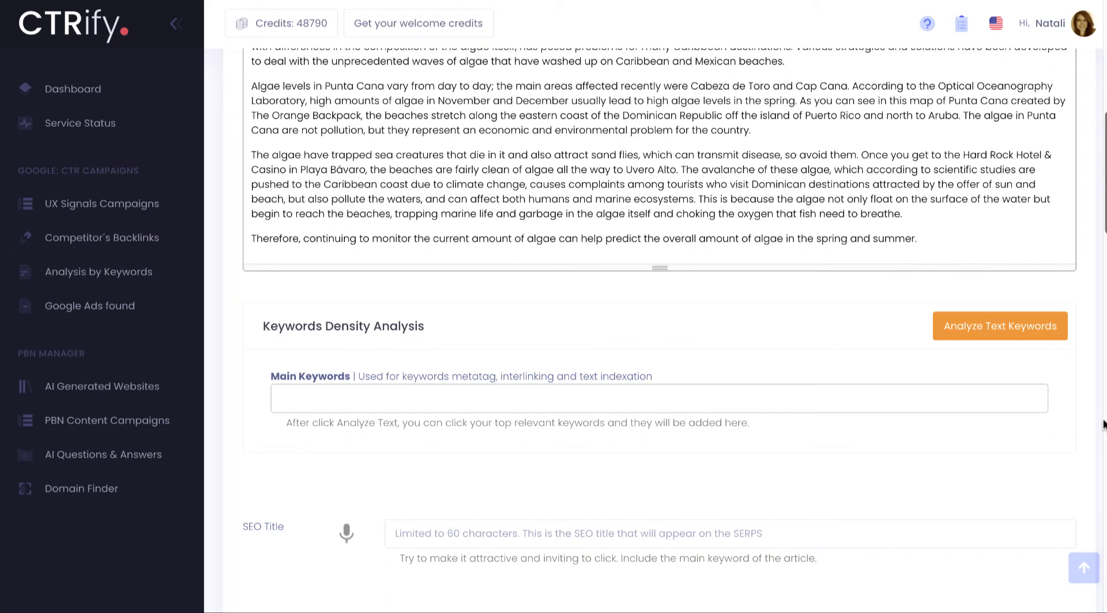
pyautogui.click(982, 336)
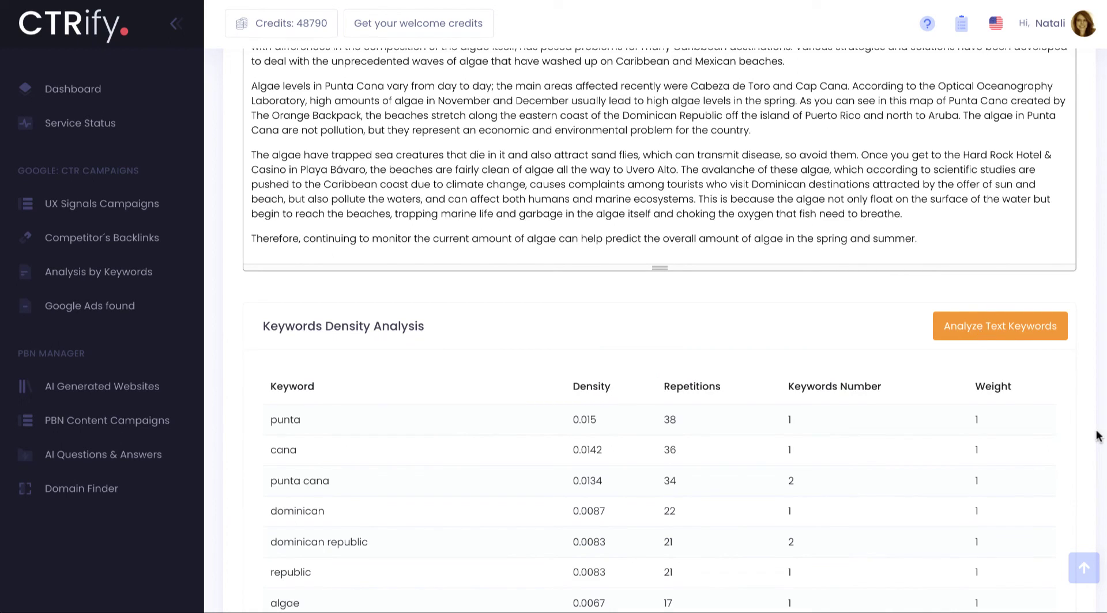
pyautogui.scroll(-2, 1096, 479)
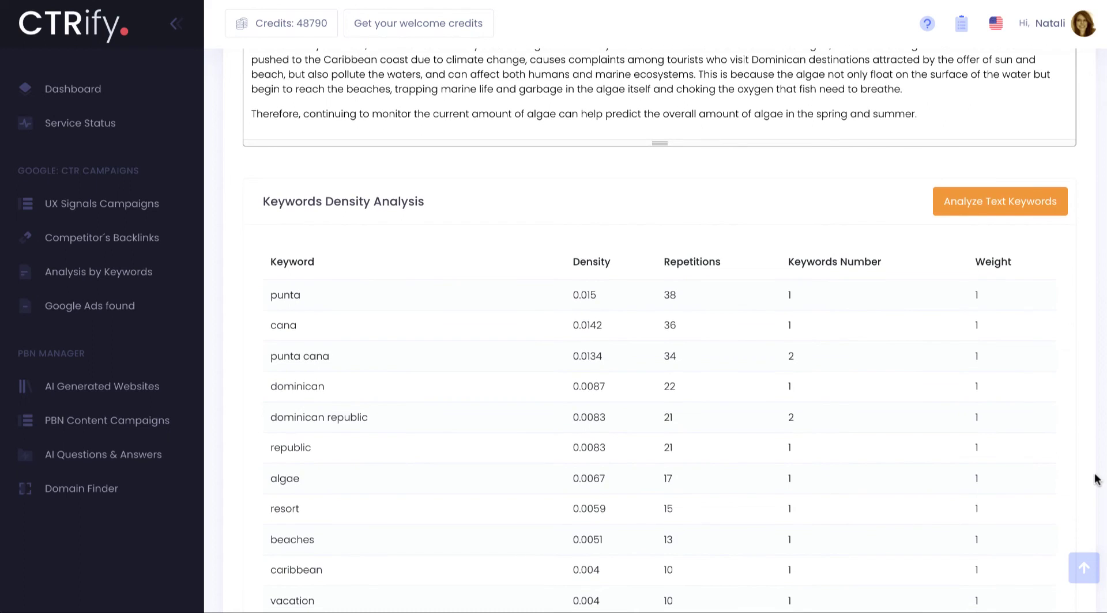
pyautogui.scroll(-4, 1096, 479)
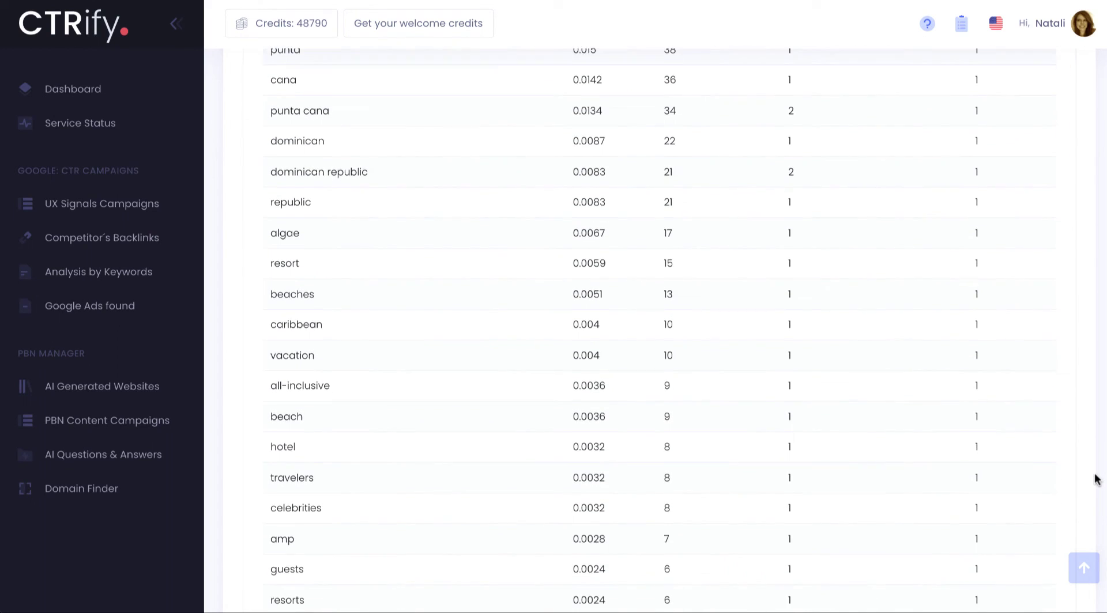
pyautogui.scroll(-4, 1096, 480)
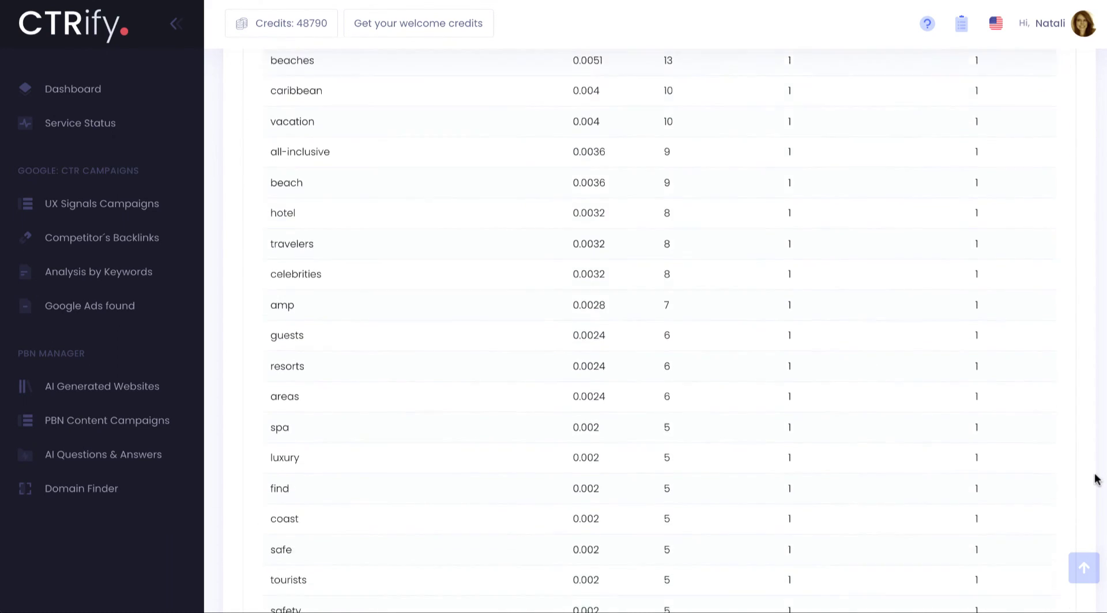
pyautogui.scroll(-3, 1096, 480)
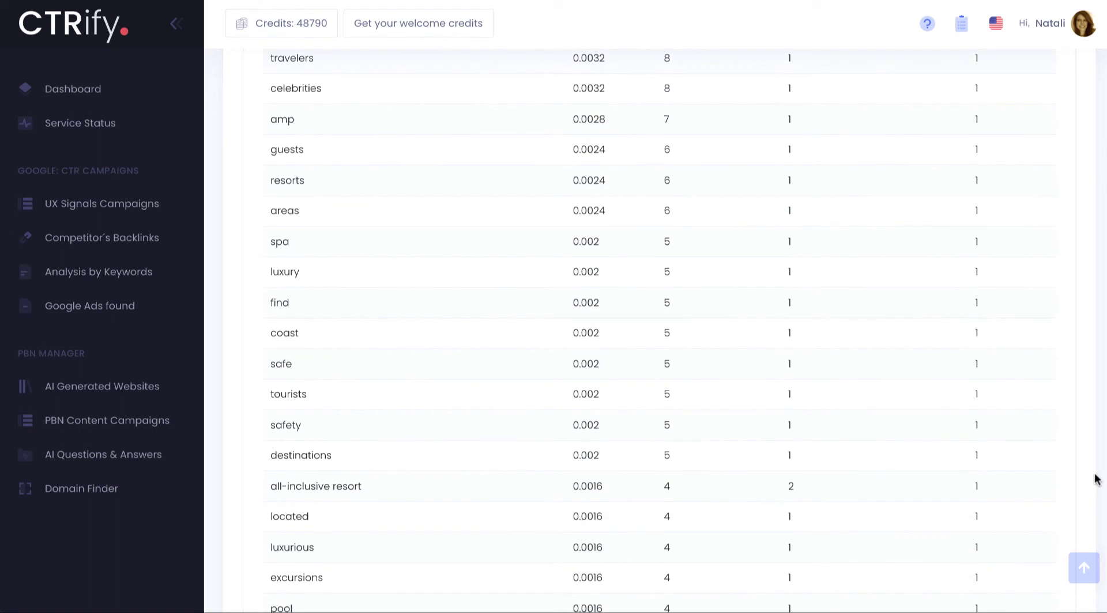
pyautogui.scroll(-3, 1096, 480)
pyautogui.scroll(-11, 1096, 480)
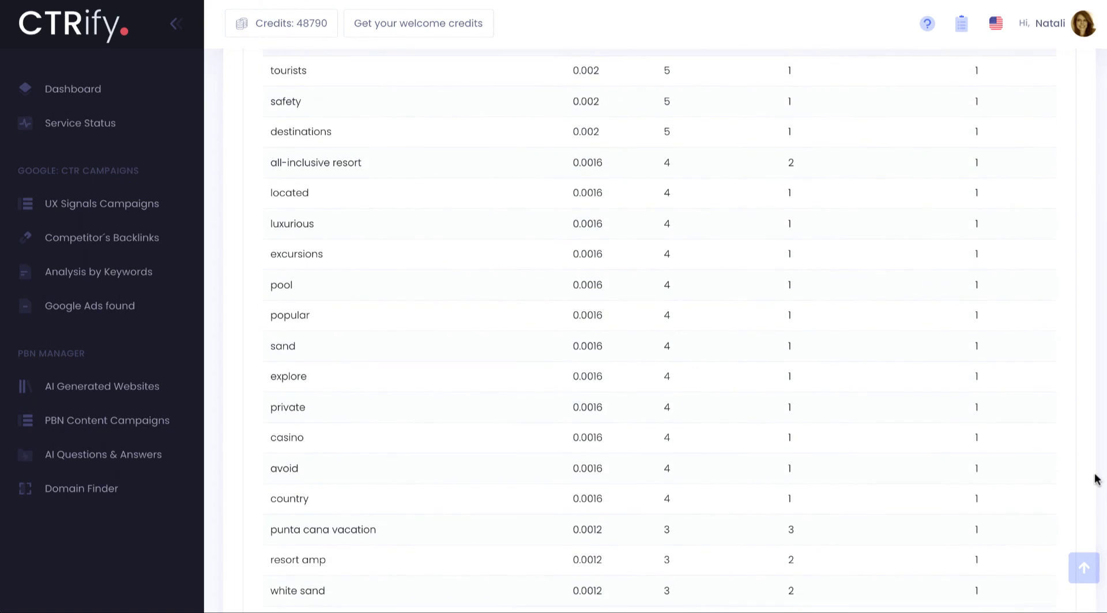
pyautogui.scroll(-3, 1096, 479)
pyautogui.scroll(20, 1088, 412)
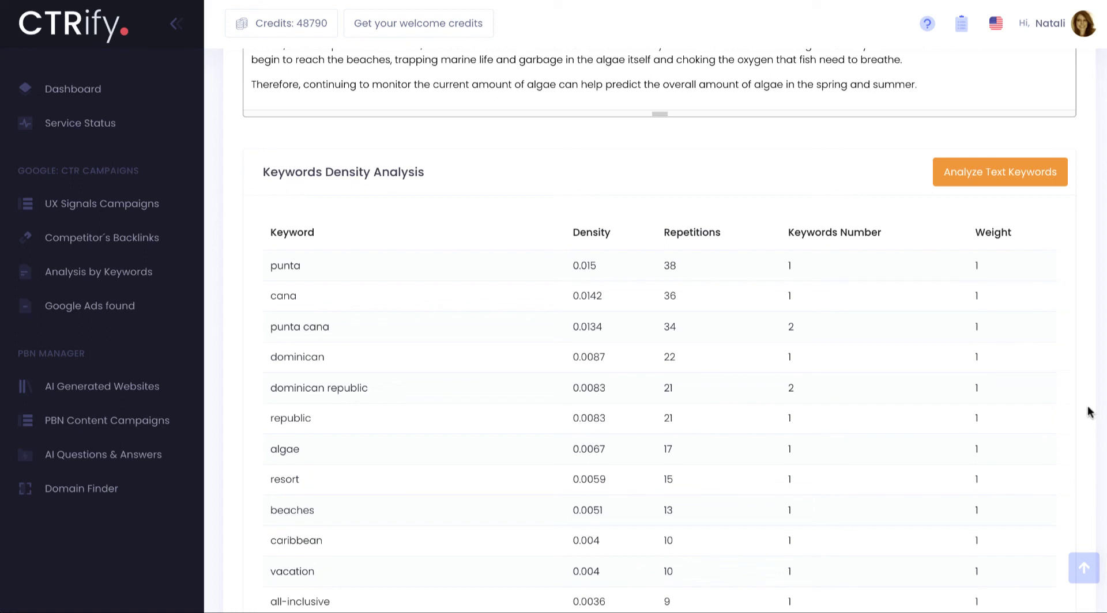
# Step: Add punta cana, dominican republic, beaches, vacation, resort and all-inclusive from the analysis as the post's main keywords
pyautogui.click(294, 334)
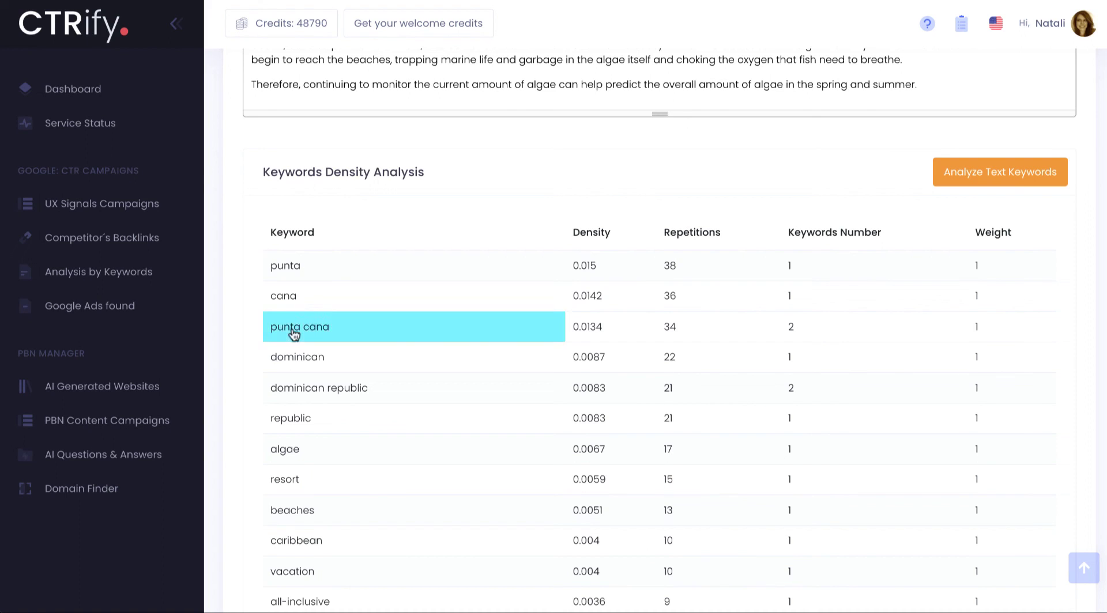
pyautogui.click(346, 396)
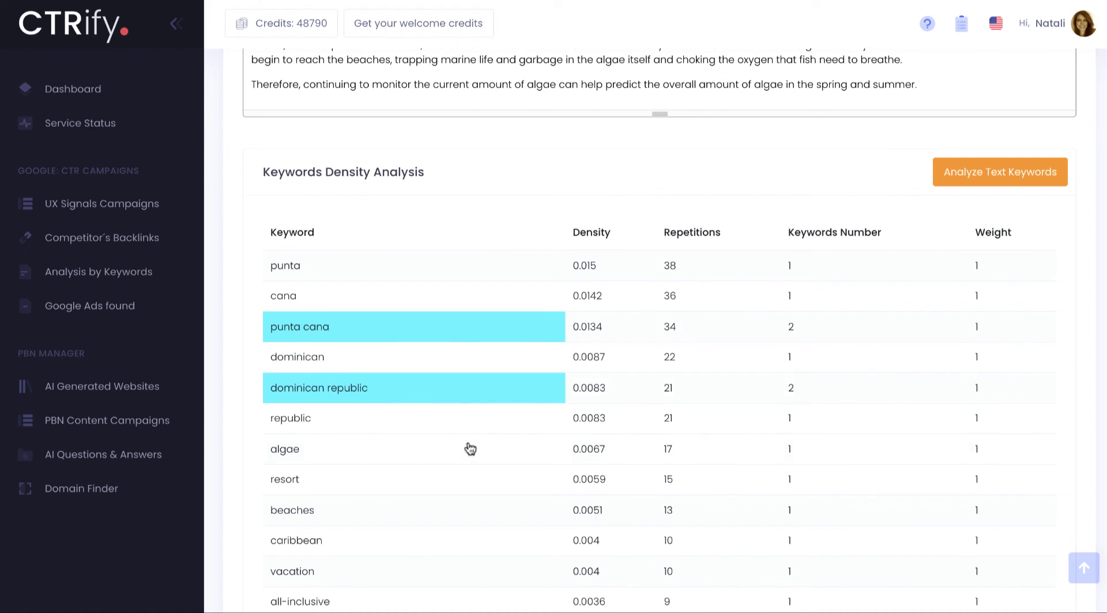
pyautogui.click(345, 521)
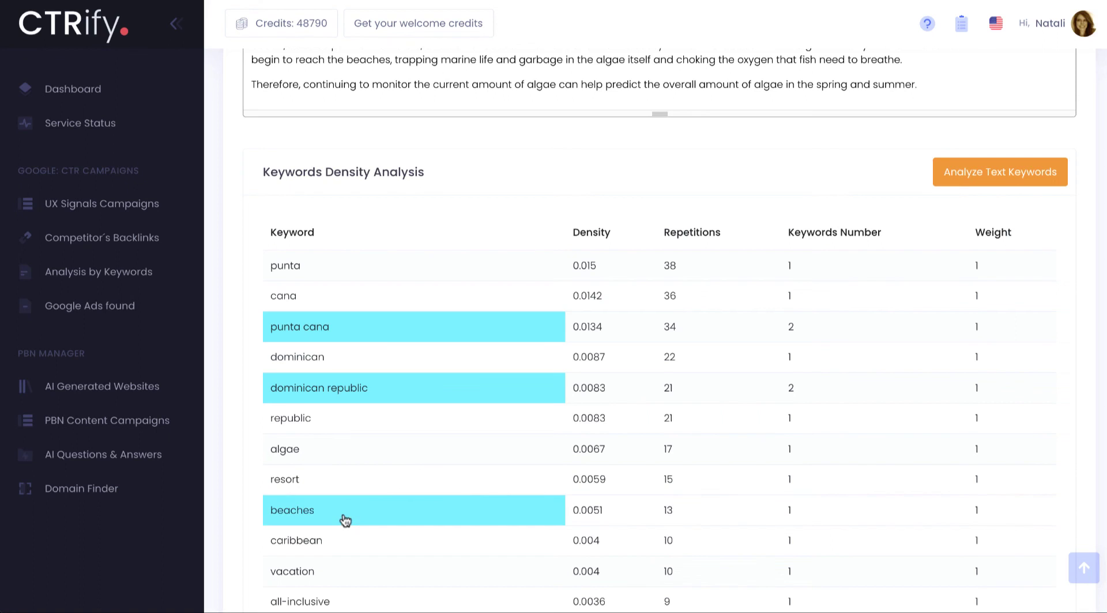
pyautogui.click(320, 576)
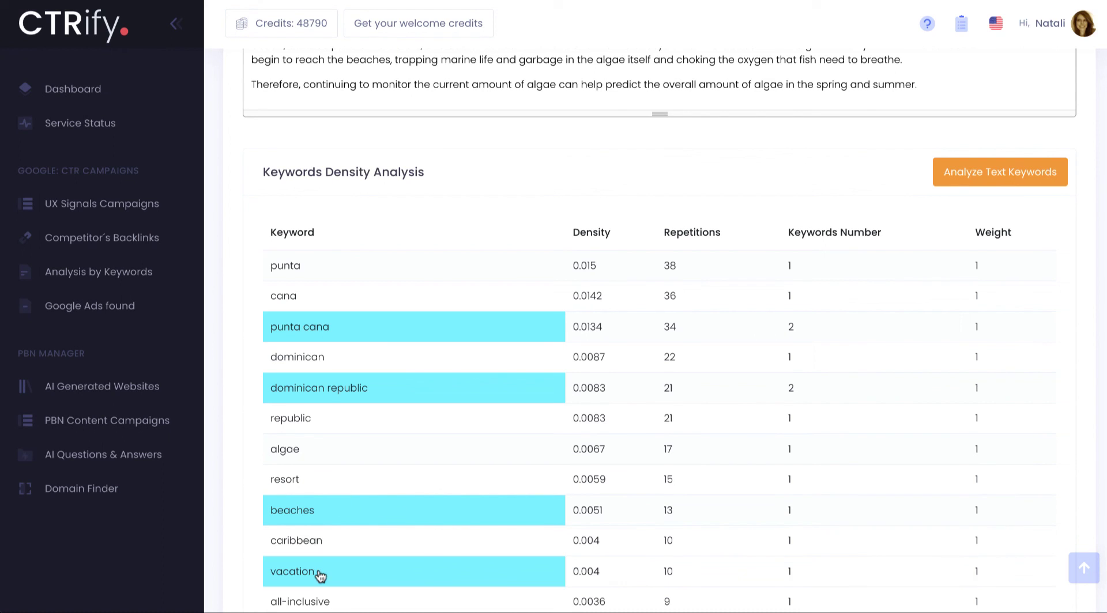
pyautogui.click(340, 485)
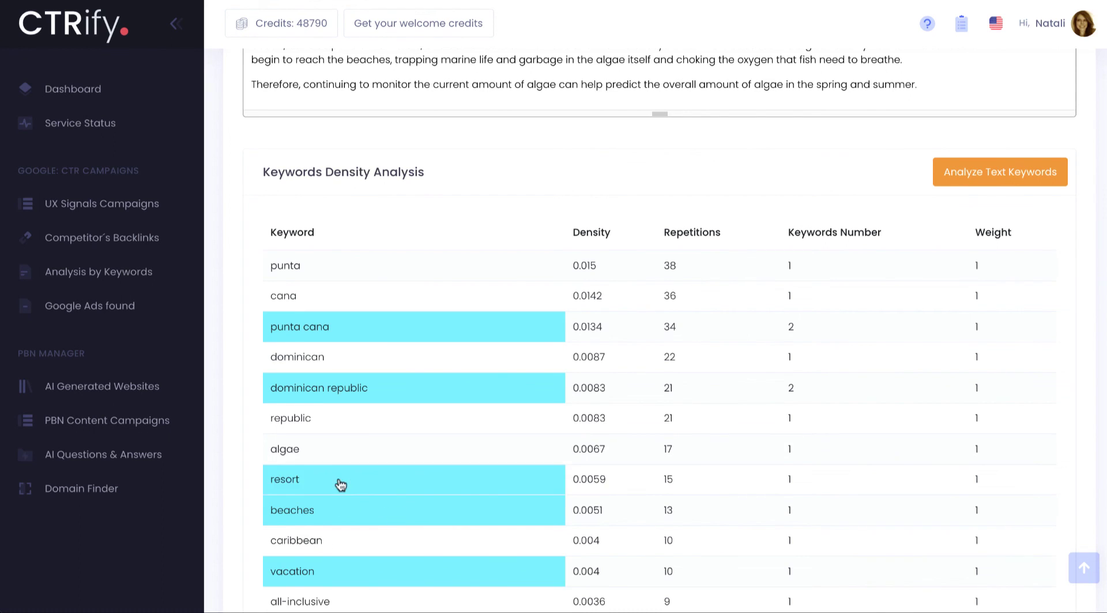
pyautogui.scroll(-5, 340, 484)
pyautogui.click(390, 326)
# Step: Dictate "Discover the best hotels in Punta Cana" as the post's SEO title
pyautogui.scroll(-12, 1089, 476)
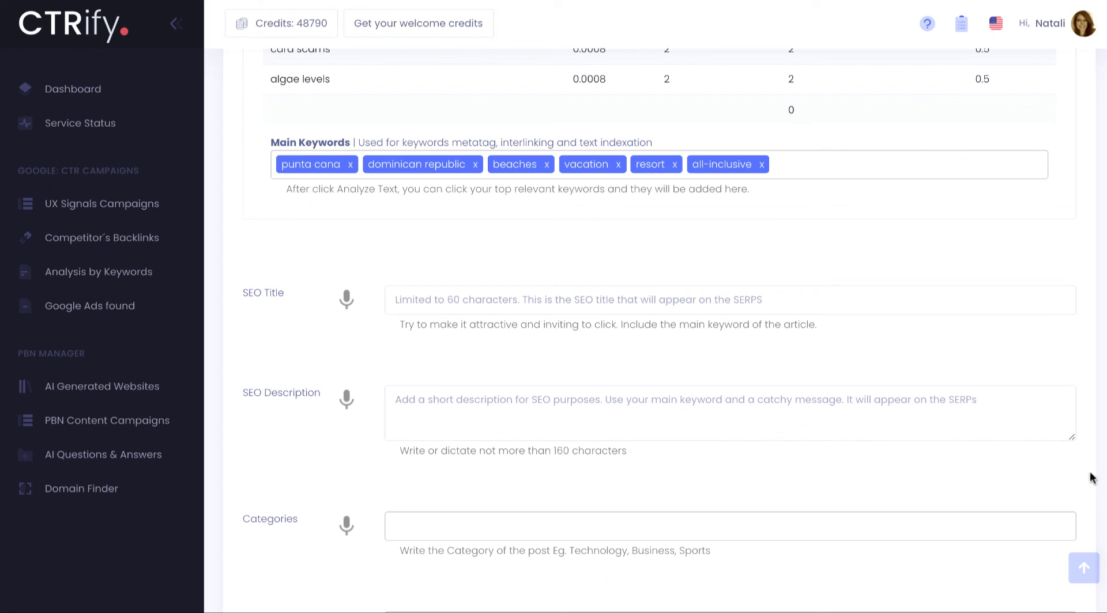
pyautogui.click(347, 300)
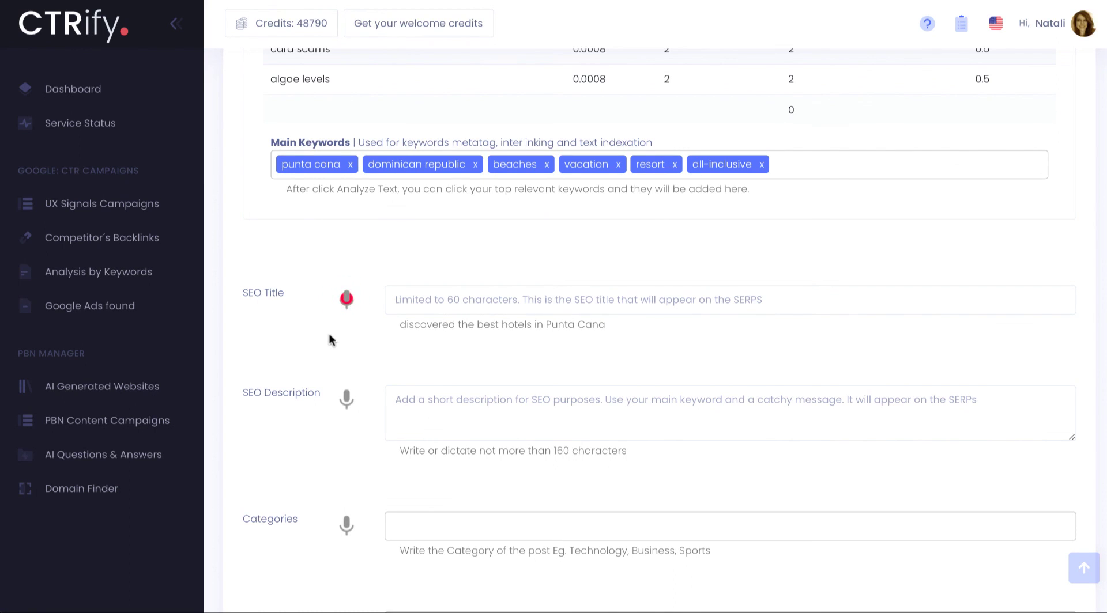
pyautogui.click(346, 301)
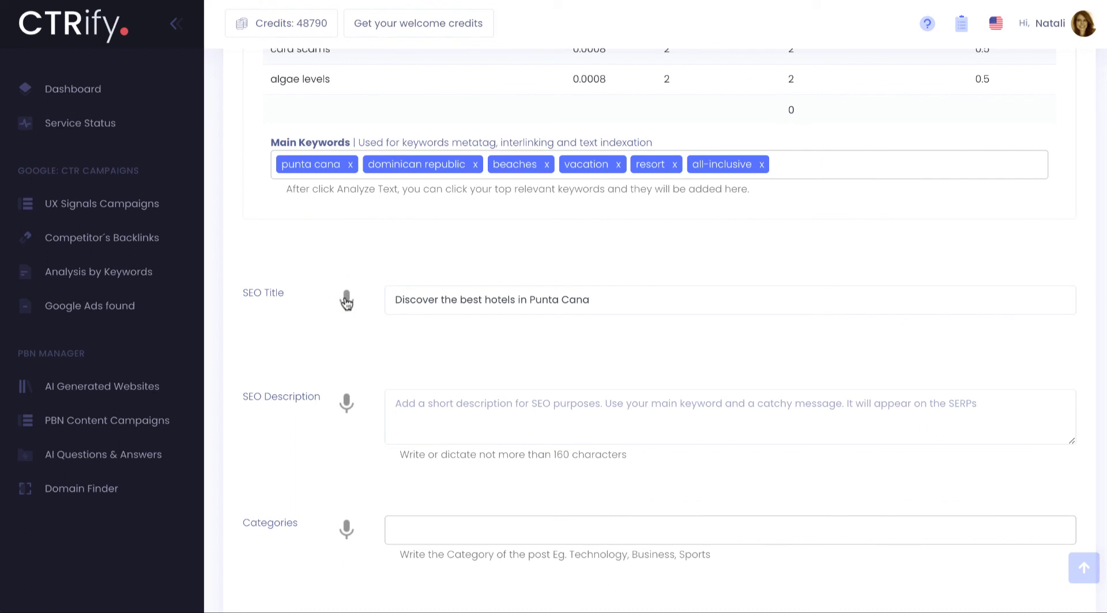
pyautogui.scroll(1, 756, 355)
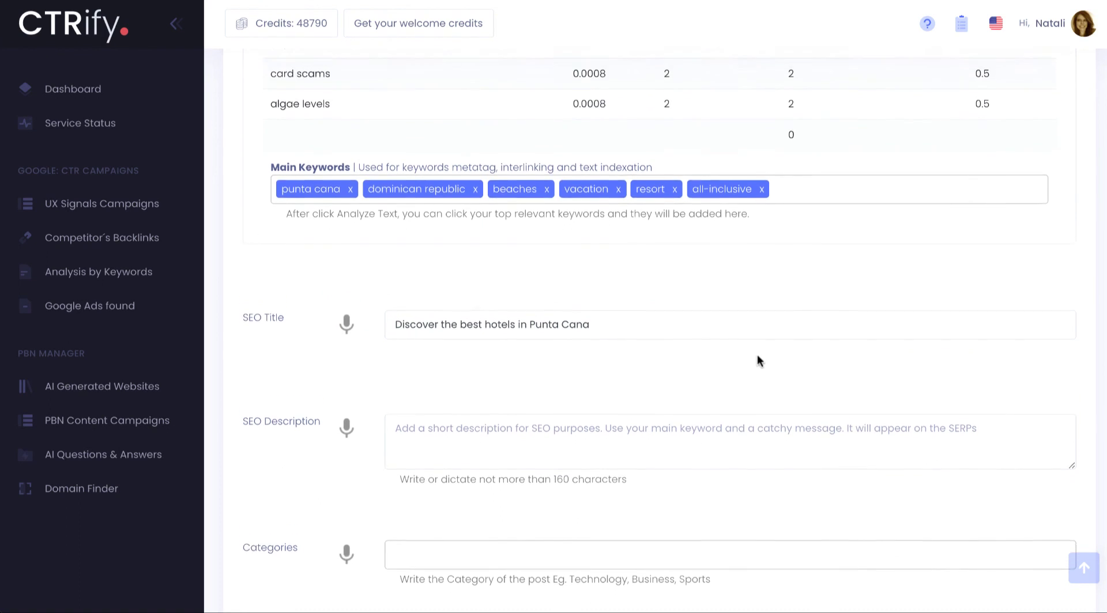